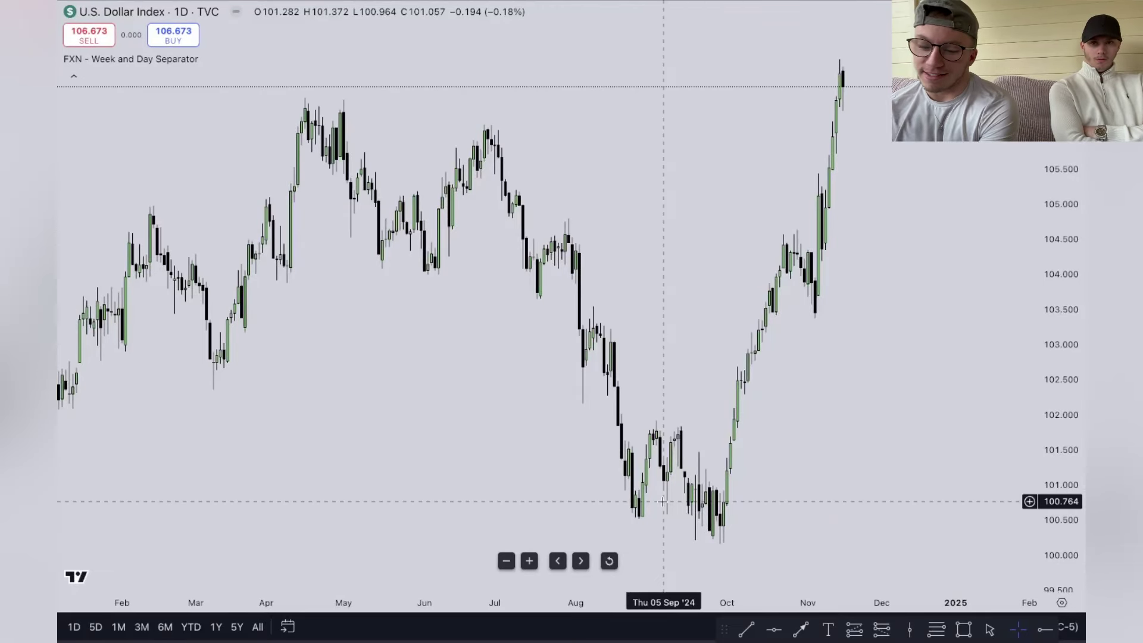
- Switch the U.S. Dollar Index chart to the weekly timeframe
{"action": "type", "text": "1w"}
{"action": "key", "text": "Return"}
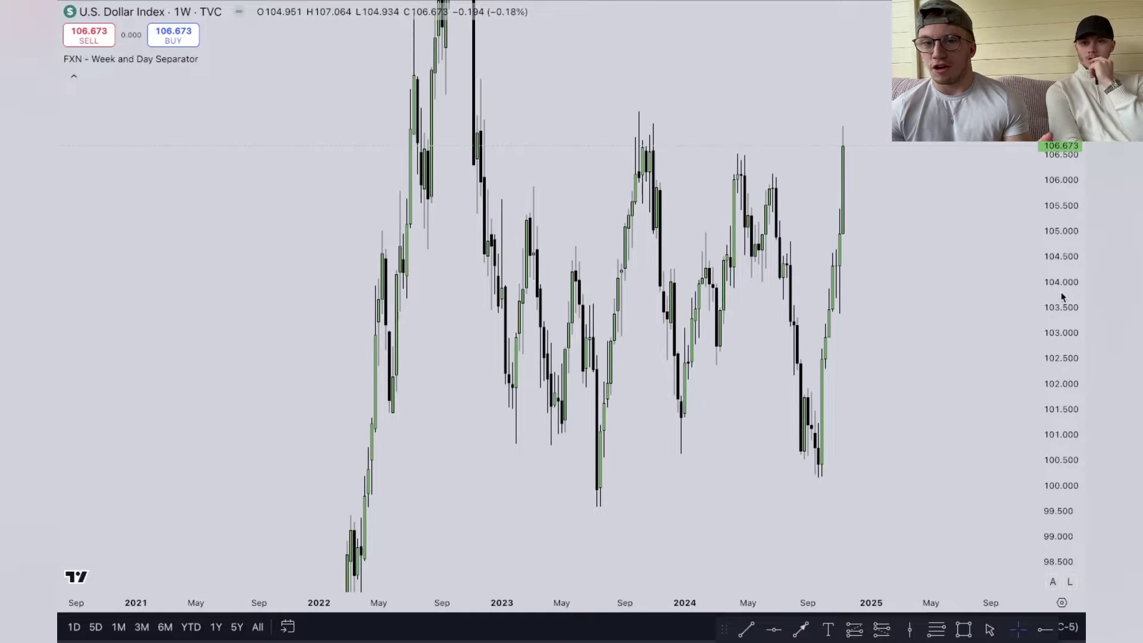
{"action": "left_click_drag", "start_coordinate": [939, 260], "coordinate": [935, 309]}
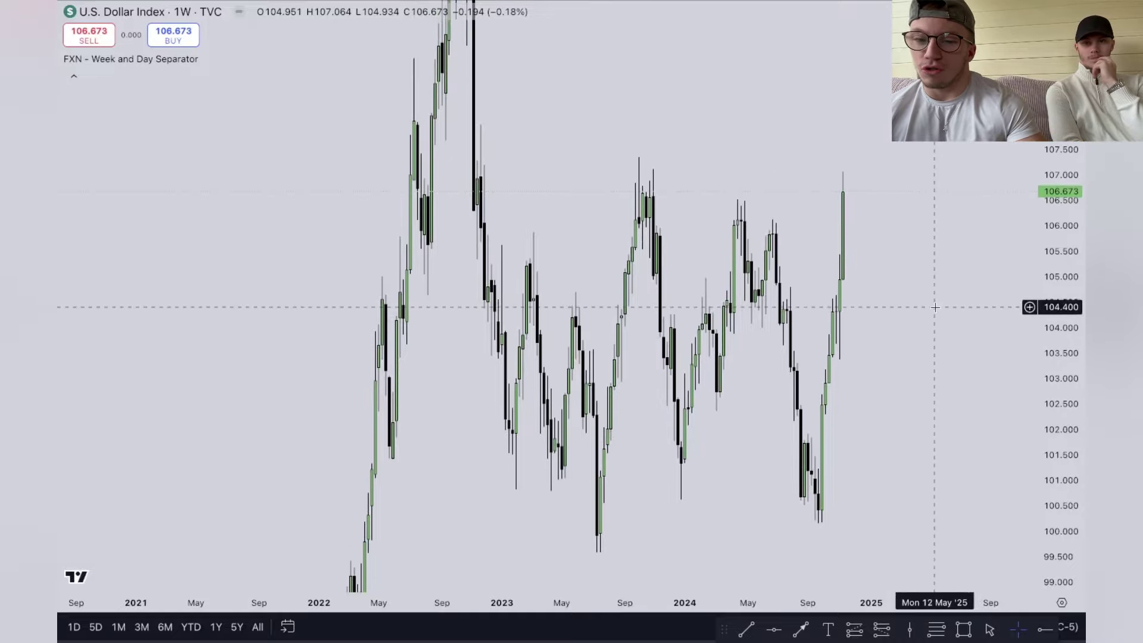
- Draw a horizontal trend line at about 107.333 from the October 2023 high to just beyond the latest weekly candle
{"action": "left_click", "coordinate": [747, 626]}
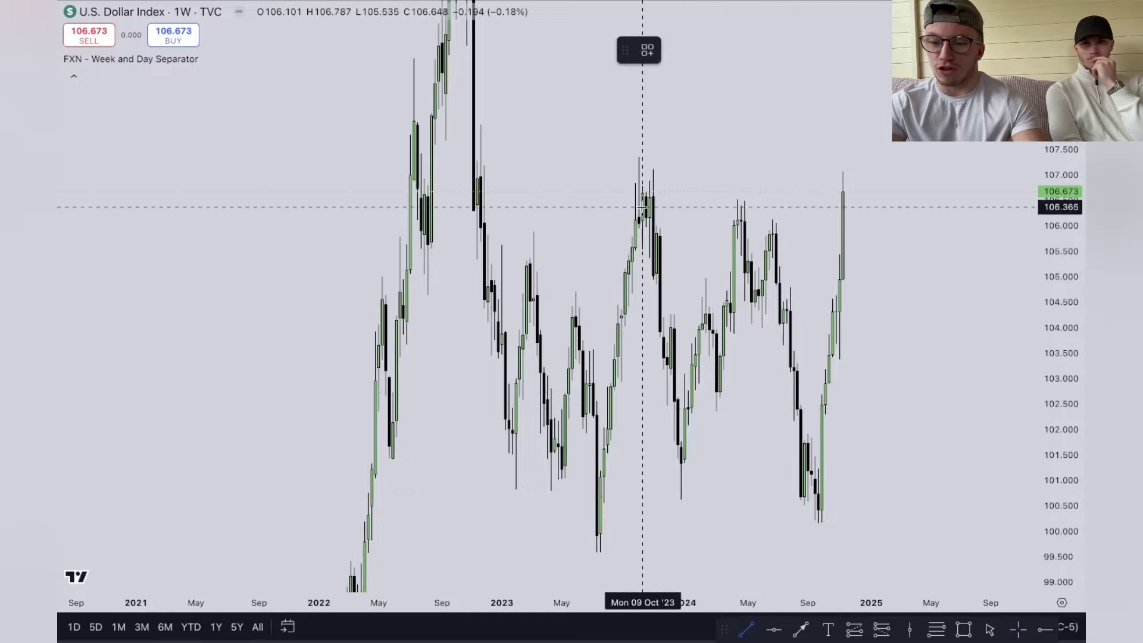
{"action": "scroll", "coordinate": [629, 157], "scroll_direction": "right", "scroll_amount": 1}
{"action": "left_click", "coordinate": [630, 157]}
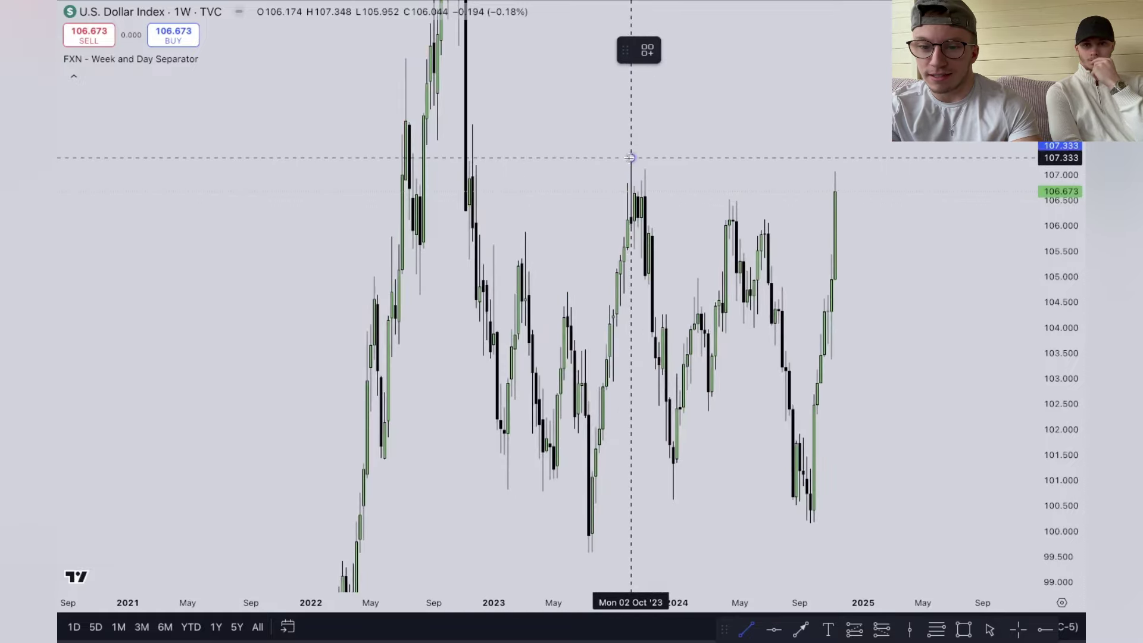
{"action": "left_click", "coordinate": [856, 158]}
{"action": "left_click", "coordinate": [881, 242]}
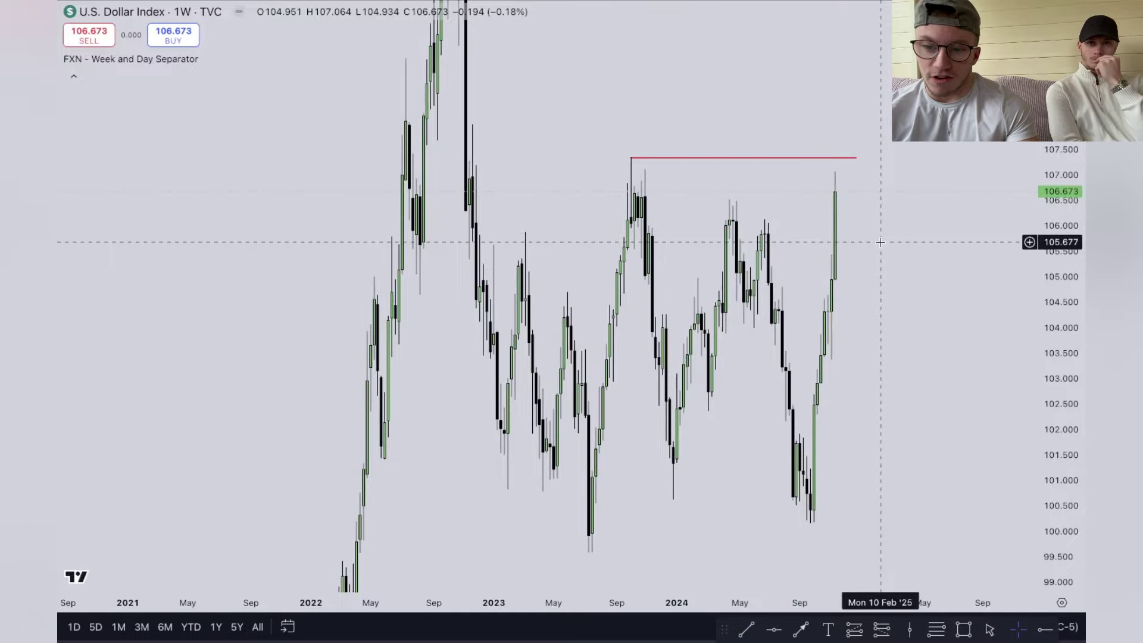
- Set the U.S. Dollar Index chart back to the daily timeframe and examine the recent rally relative to the red line
{"action": "left_click_drag", "start_coordinate": [872, 91], "coordinate": [839, 159]}
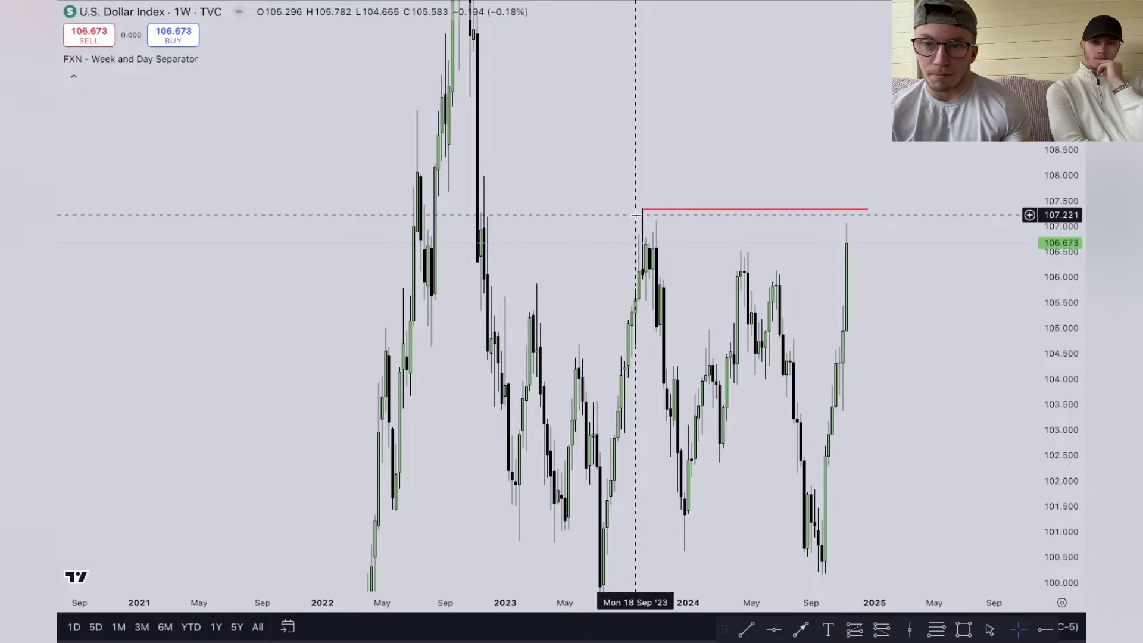
{"action": "type", "text": "1D"}
{"action": "key", "text": "Return"}
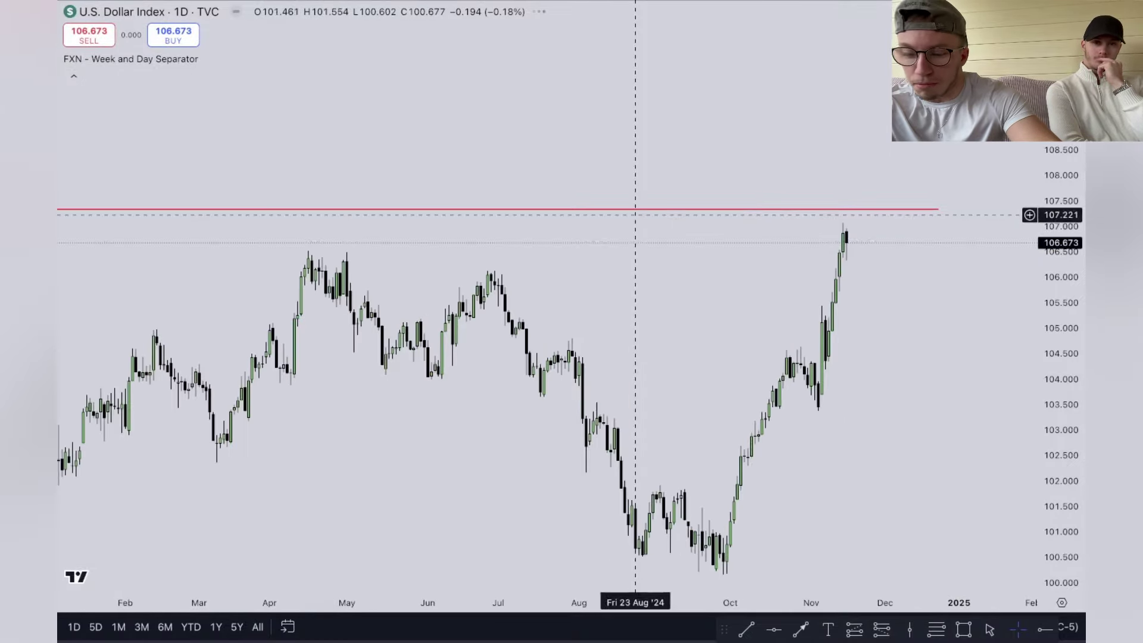
{"action": "left_click_drag", "start_coordinate": [993, 298], "coordinate": [950, 222]}
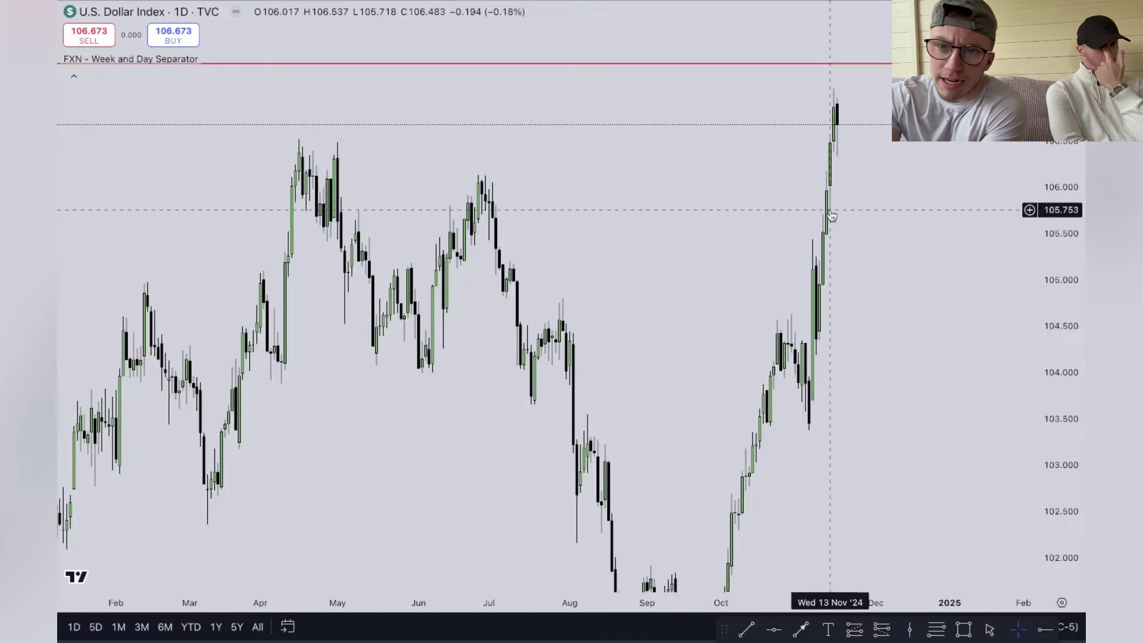
{"action": "scroll", "coordinate": [571, 136], "scroll_direction": "down", "scroll_amount": 5}
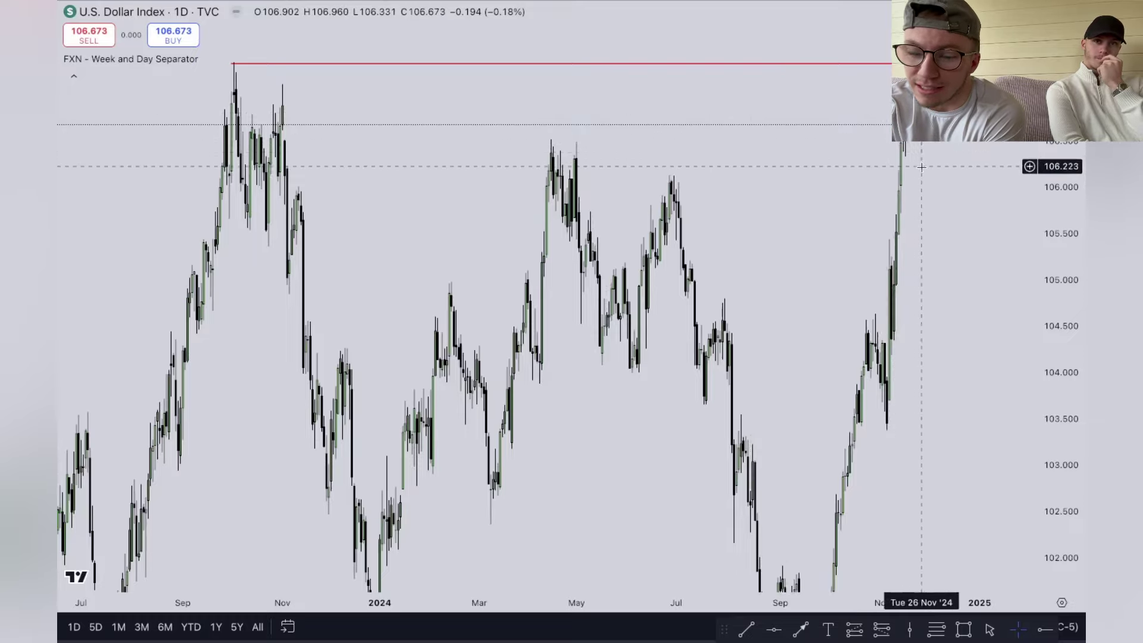
{"action": "left_click_drag", "start_coordinate": [929, 166], "coordinate": [891, 168]}
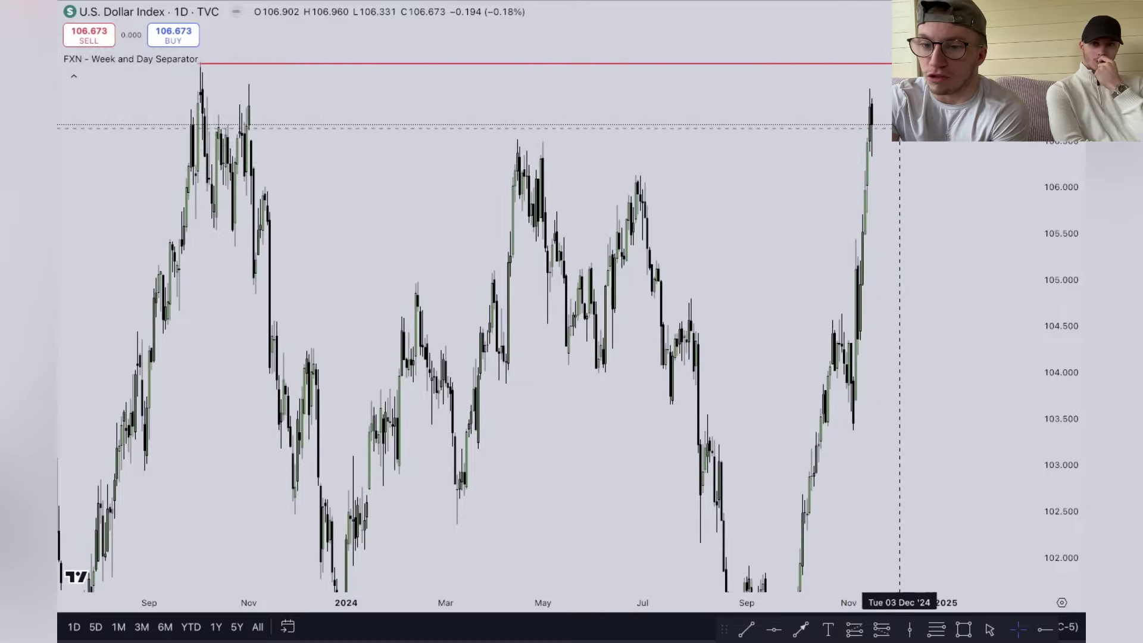
{"action": "left_click_drag", "start_coordinate": [899, 128], "coordinate": [901, 177]}
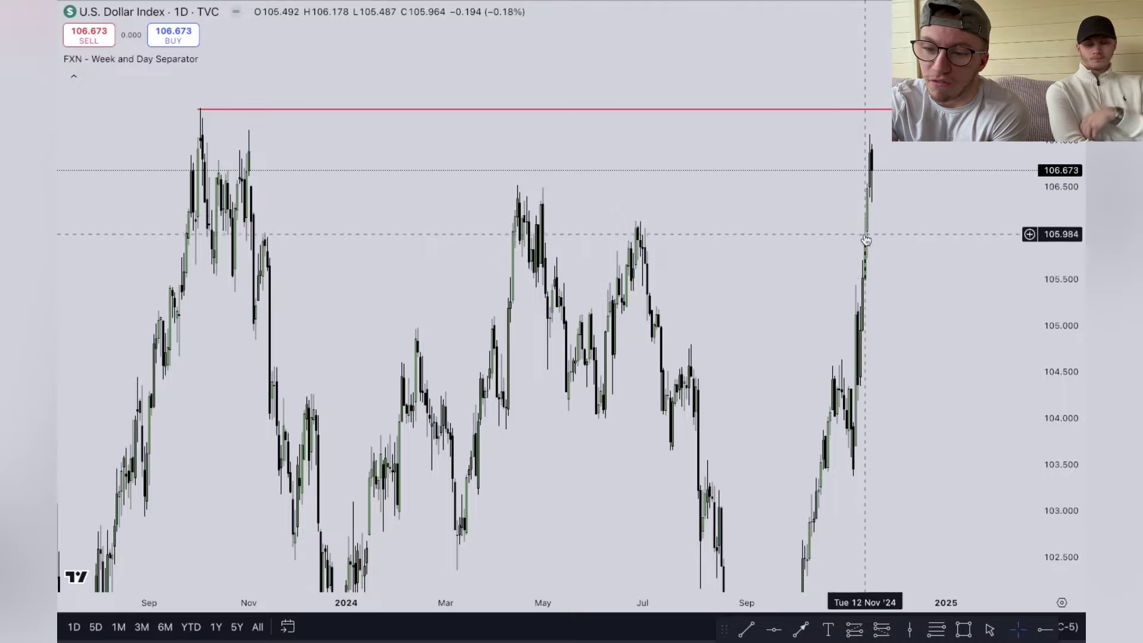
{"action": "scroll", "coordinate": [868, 208], "scroll_direction": "right", "scroll_amount": 2}
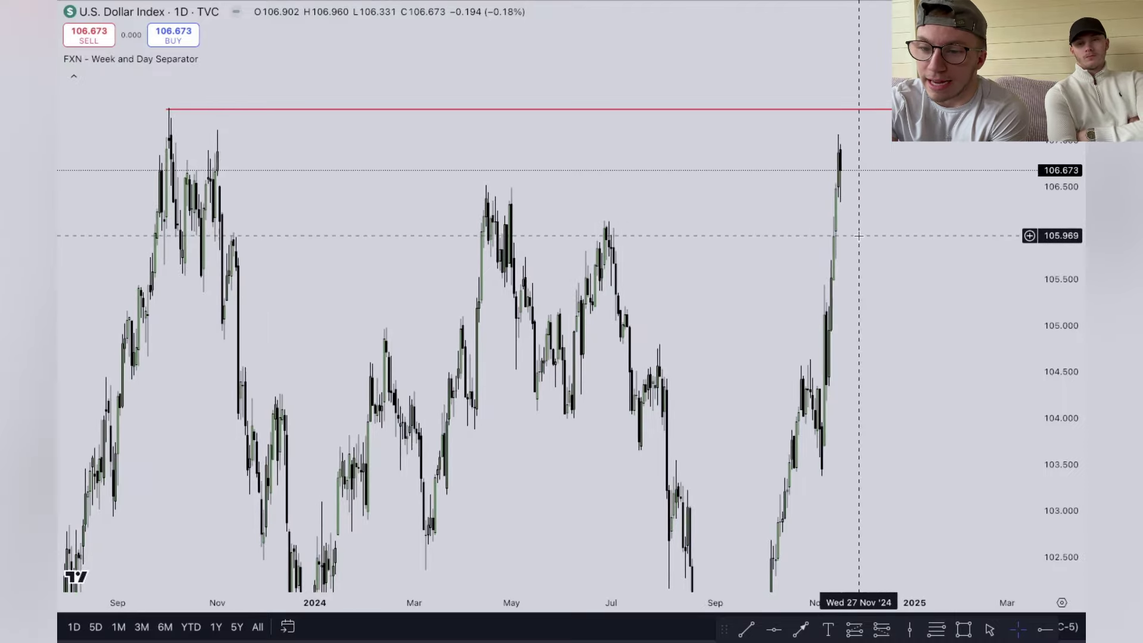
{"action": "left_click_drag", "start_coordinate": [853, 210], "coordinate": [833, 217]}
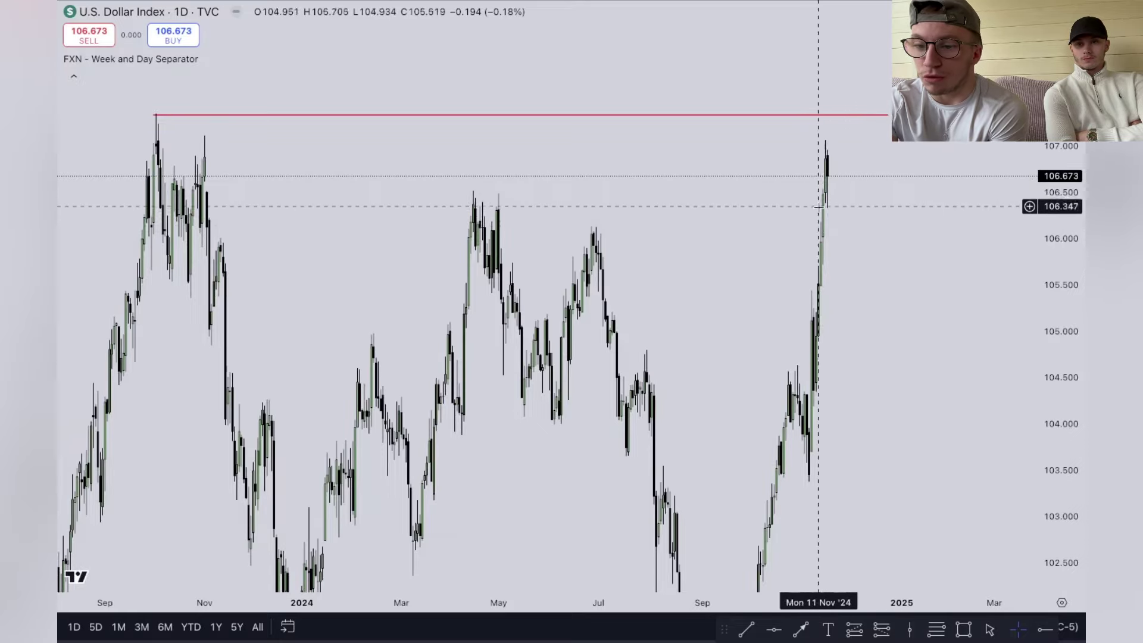
{"action": "left_click_drag", "start_coordinate": [849, 224], "coordinate": [828, 222]}
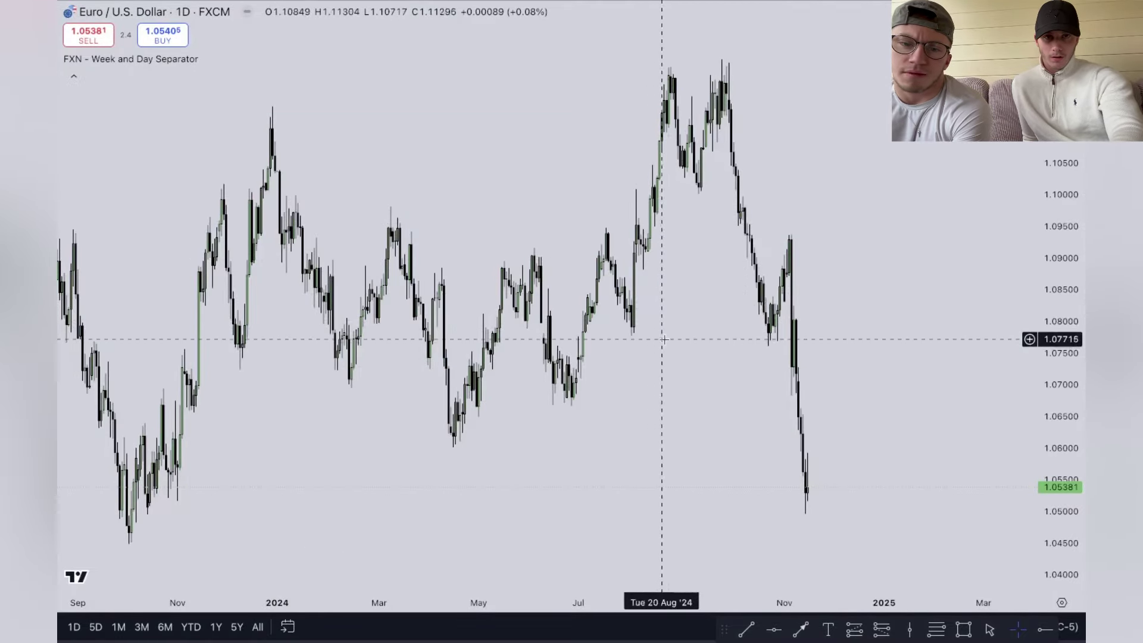
- Draw a horizontal trend line at about 1.04501 on the daily Euro / U.S. Dollar chart from the October 2023 low to early January 2025
{"action": "left_click_drag", "start_coordinate": [689, 348], "coordinate": [627, 347]}
{"action": "left_click_drag", "start_coordinate": [630, 408], "coordinate": [703, 372]}
{"action": "scroll", "coordinate": [703, 372], "scroll_direction": "up", "scroll_amount": 5}
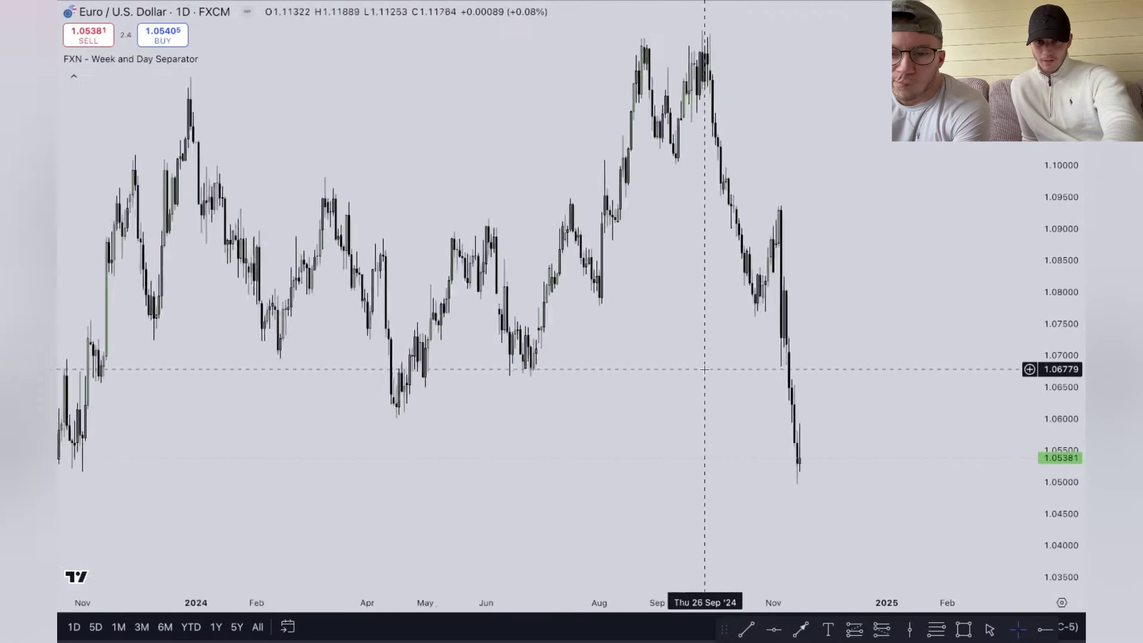
{"action": "left_click_drag", "start_coordinate": [592, 327], "coordinate": [613, 383]}
{"action": "scroll", "coordinate": [594, 383], "scroll_direction": "up", "scroll_amount": 3}
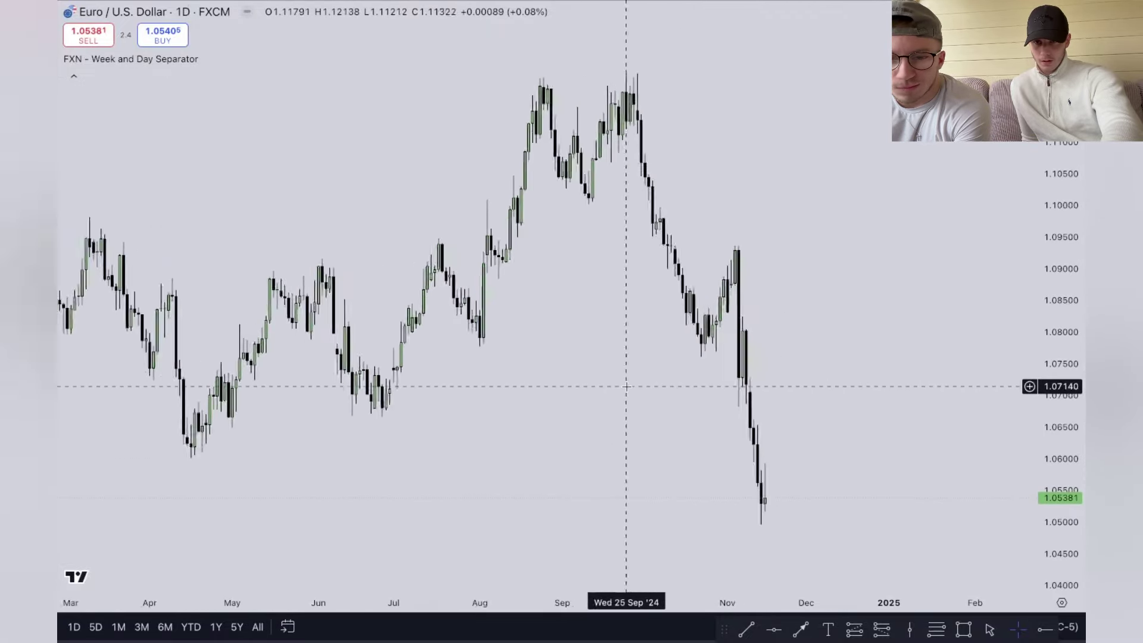
{"action": "left_click_drag", "start_coordinate": [873, 388], "coordinate": [881, 339]}
{"action": "scroll", "coordinate": [668, 398], "scroll_direction": "down", "scroll_amount": 3}
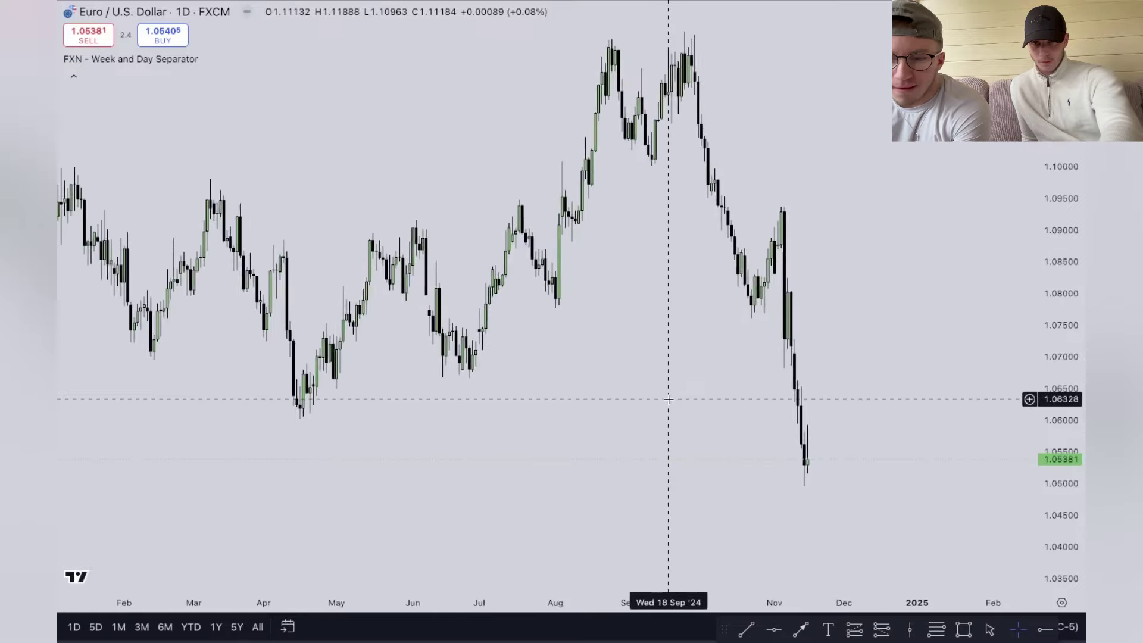
{"action": "scroll", "coordinate": [786, 394], "scroll_direction": "down", "scroll_amount": 6}
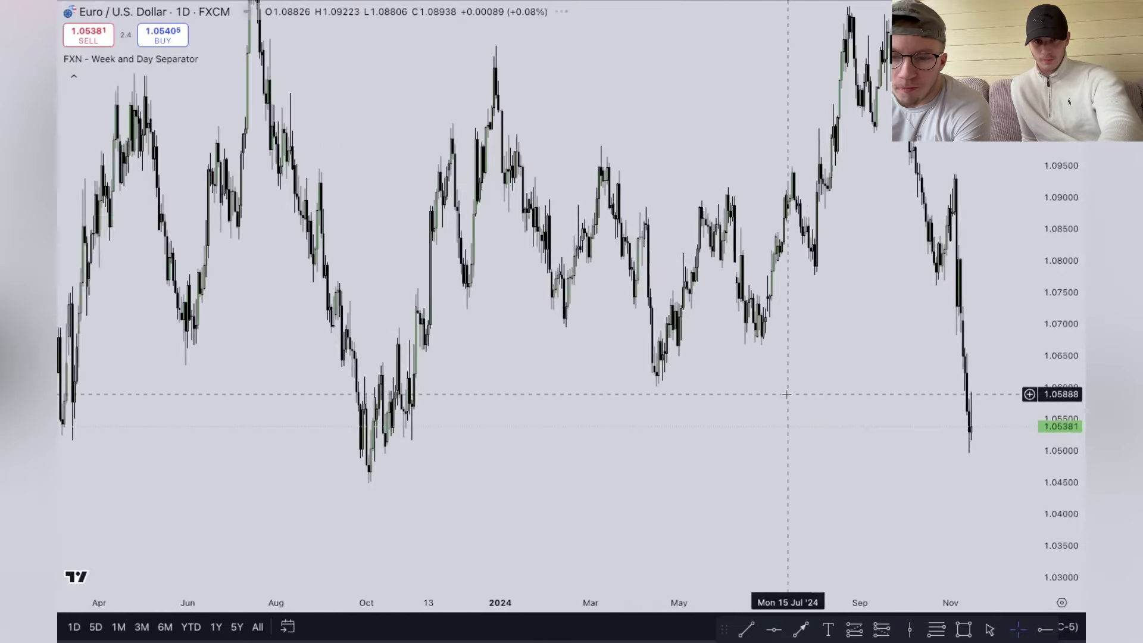
{"action": "left_click_drag", "start_coordinate": [530, 403], "coordinate": [473, 411]}
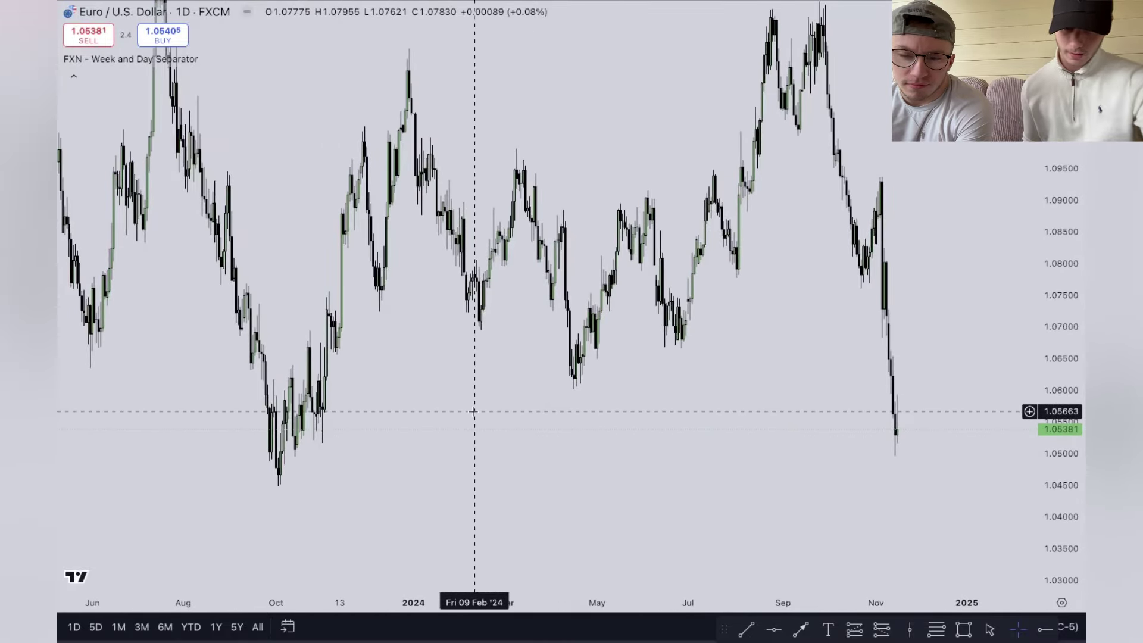
{"action": "left_click", "coordinate": [747, 623]}
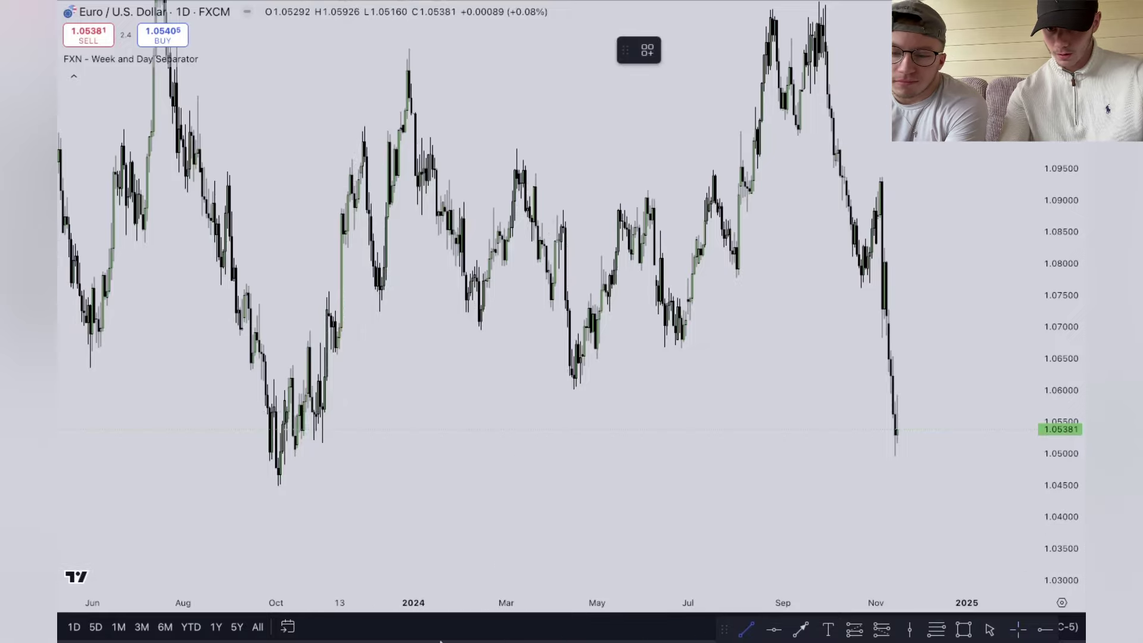
{"action": "left_click", "coordinate": [275, 485]}
{"action": "left_click", "coordinate": [975, 485]}
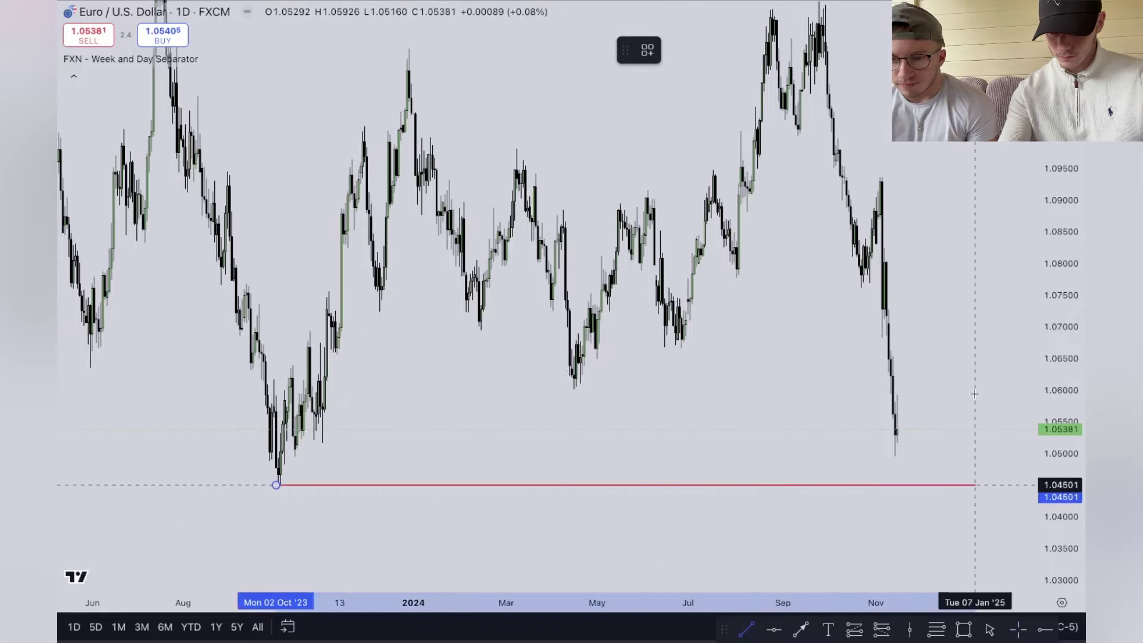
{"action": "left_click", "coordinate": [703, 416]}
- Switch the Euro / U.S. Dollar chart to the 4-hour timeframe and examine the November decline toward the red line
{"action": "scroll", "coordinate": [703, 420], "scroll_direction": "down", "scroll_amount": 3}
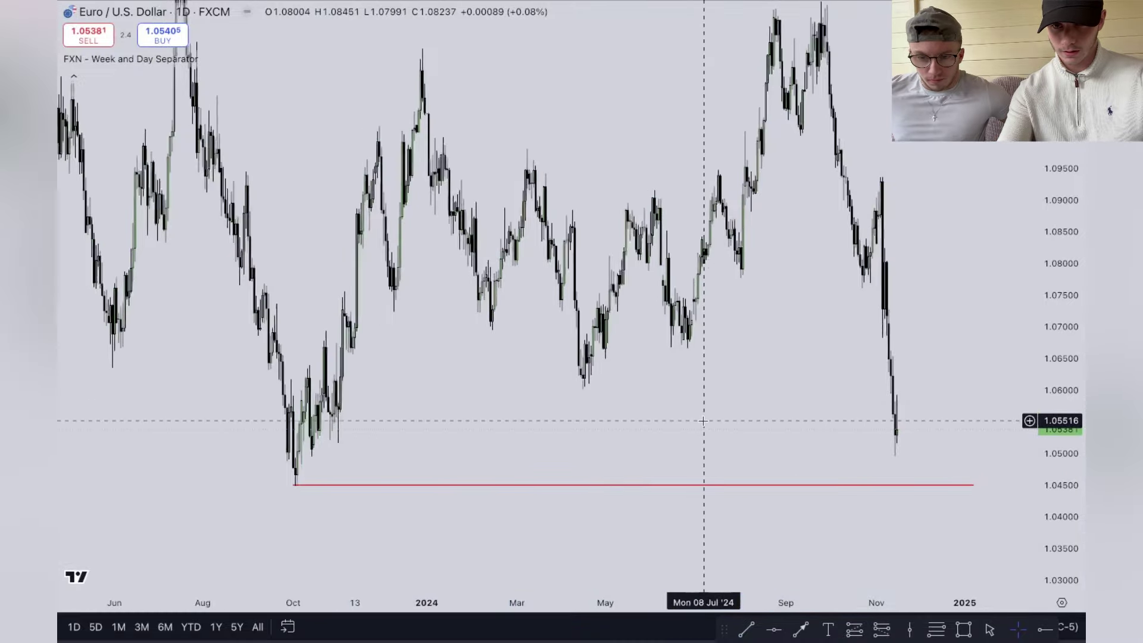
{"action": "scroll", "coordinate": [702, 421], "scroll_direction": "up", "scroll_amount": 6}
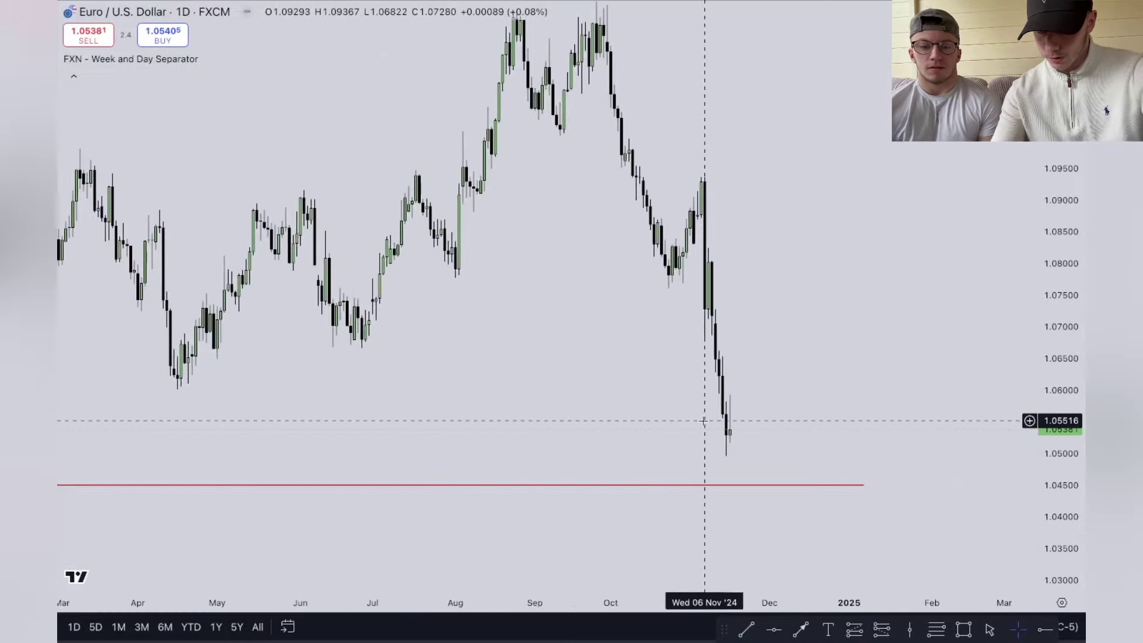
{"action": "scroll", "coordinate": [703, 421], "scroll_direction": "up", "scroll_amount": 2}
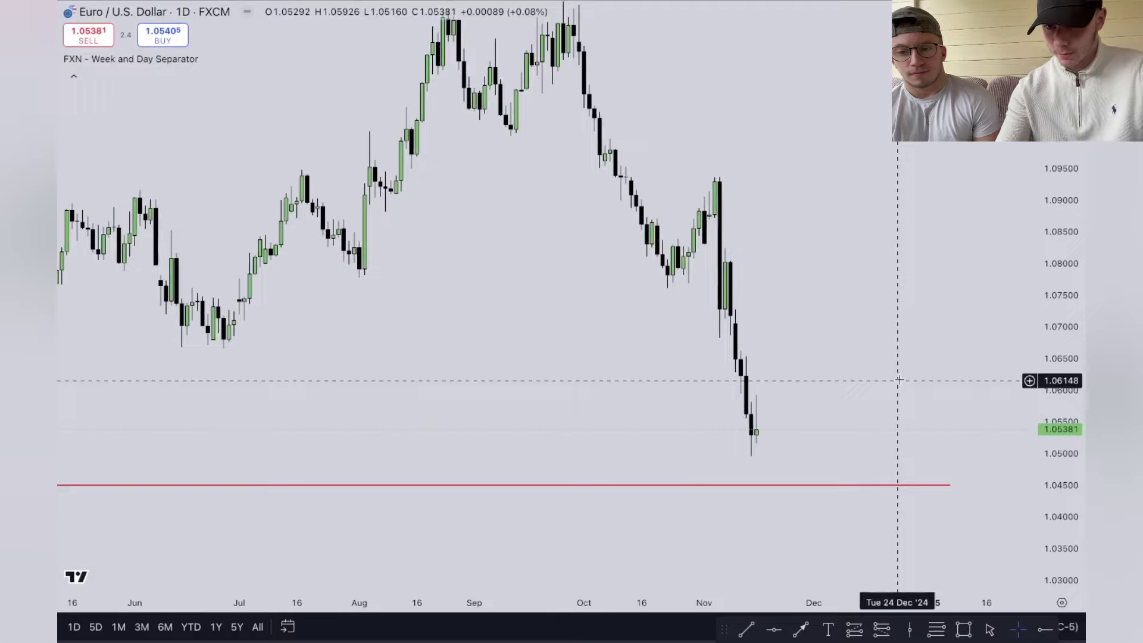
{"action": "scroll", "coordinate": [899, 378], "scroll_direction": "up", "scroll_amount": 1}
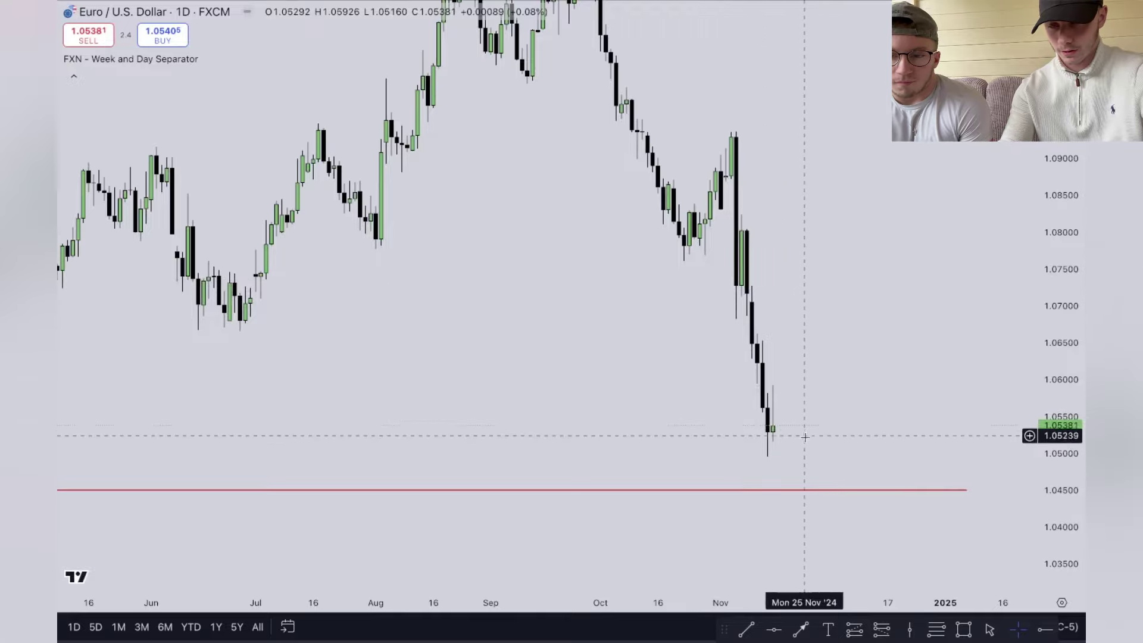
{"action": "left_click_drag", "start_coordinate": [798, 395], "coordinate": [799, 390]}
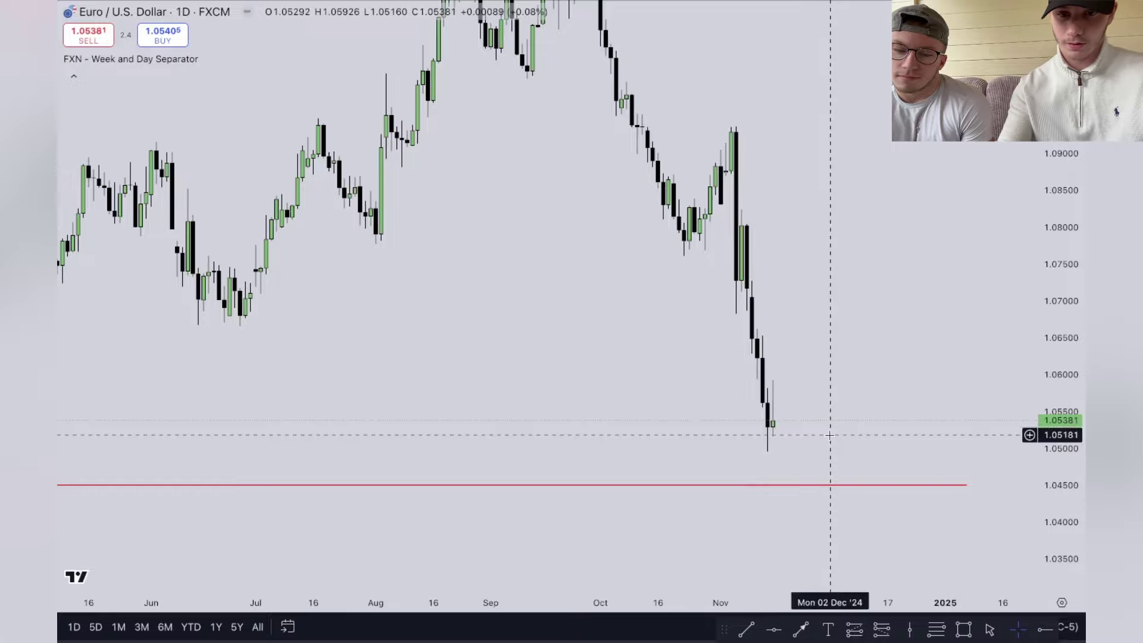
{"action": "type", "text": "4H"}
{"action": "key", "text": "Return"}
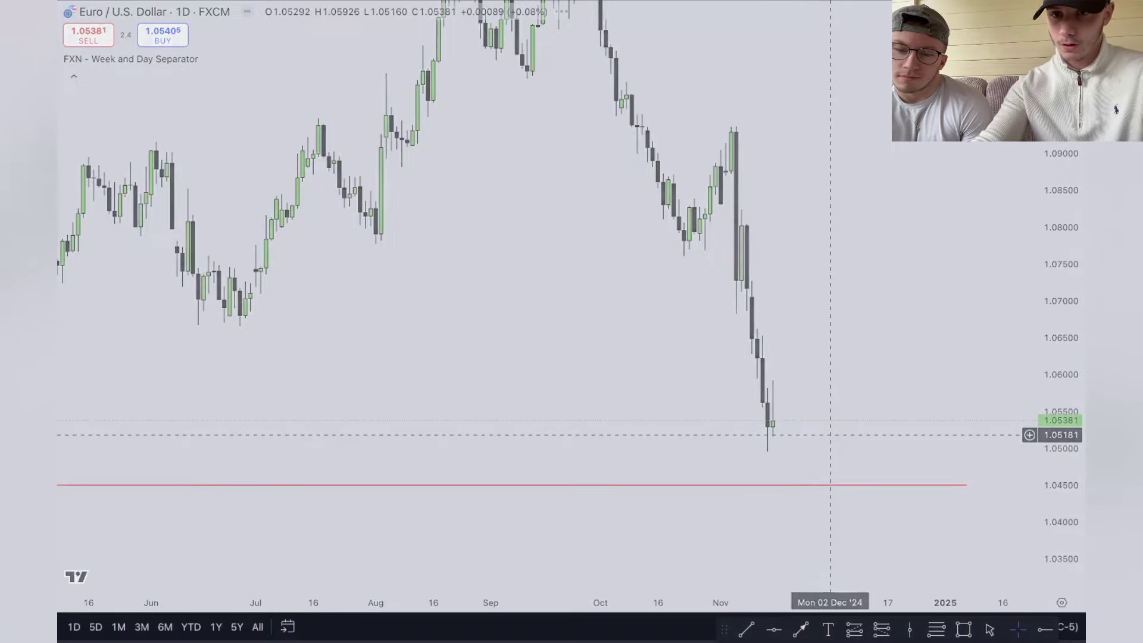
{"action": "scroll", "coordinate": [853, 493], "scroll_direction": "up", "scroll_amount": 1}
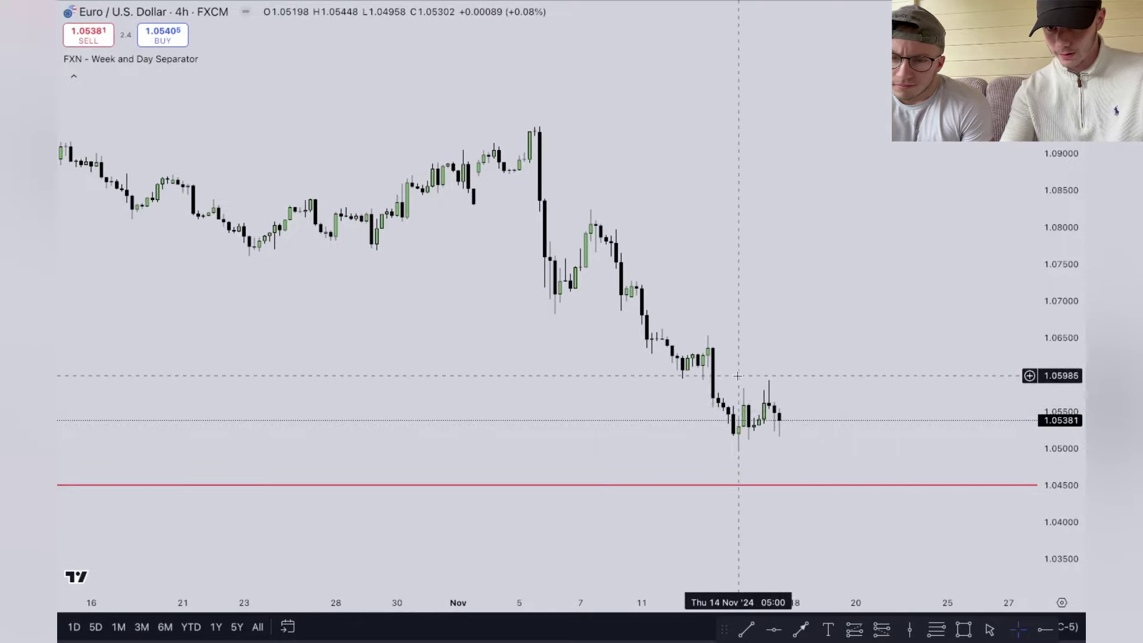
{"action": "scroll", "coordinate": [845, 377], "scroll_direction": "up", "scroll_amount": 2}
{"action": "scroll", "coordinate": [842, 376], "scroll_direction": "up", "scroll_amount": 2}
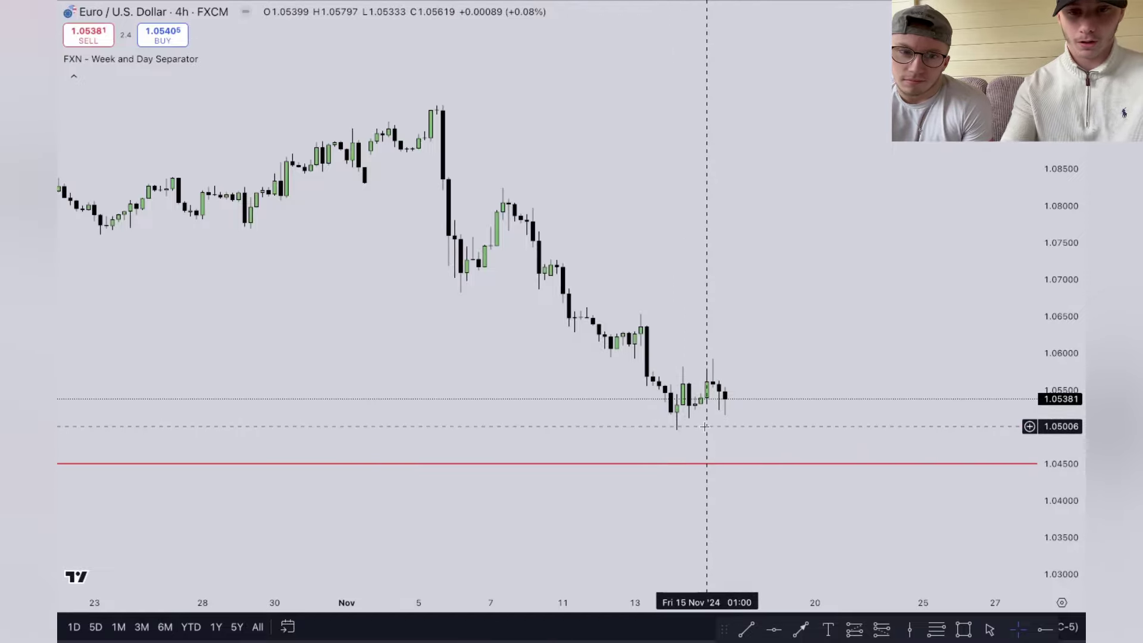
- Return the Euro / U.S. Dollar chart to the daily timeframe and measure the distance from the current price to the recent low
{"action": "type", "text": "1"}
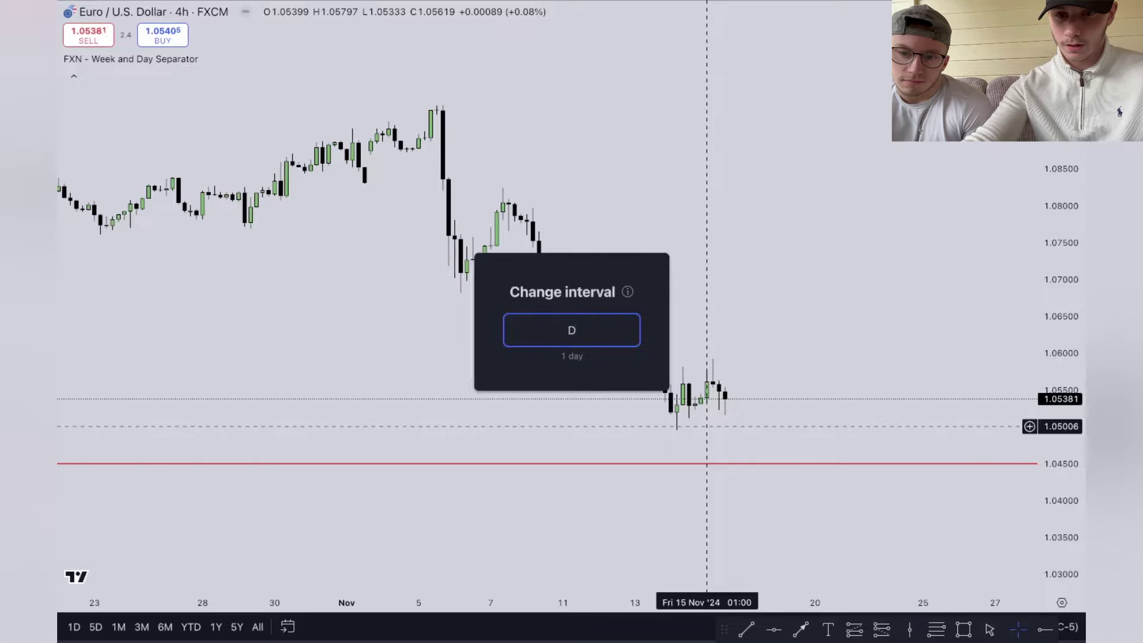
{"action": "key", "text": "Return"}
{"action": "scroll", "coordinate": [699, 464], "scroll_direction": "down", "scroll_amount": 3}
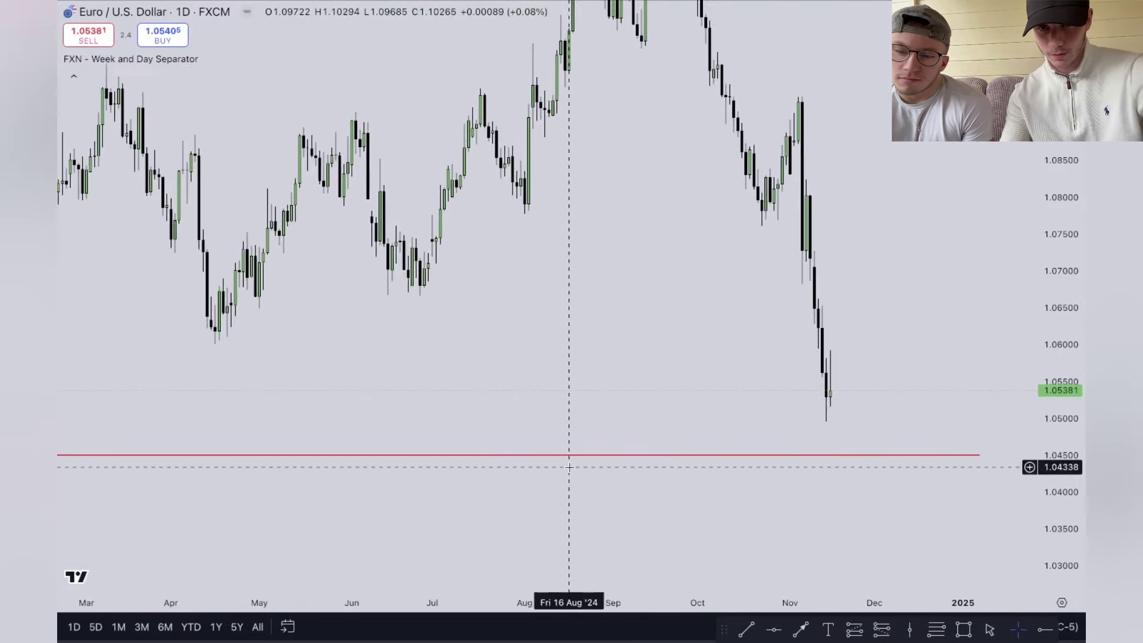
{"action": "left_click_drag", "start_coordinate": [564, 413], "coordinate": [502, 409]}
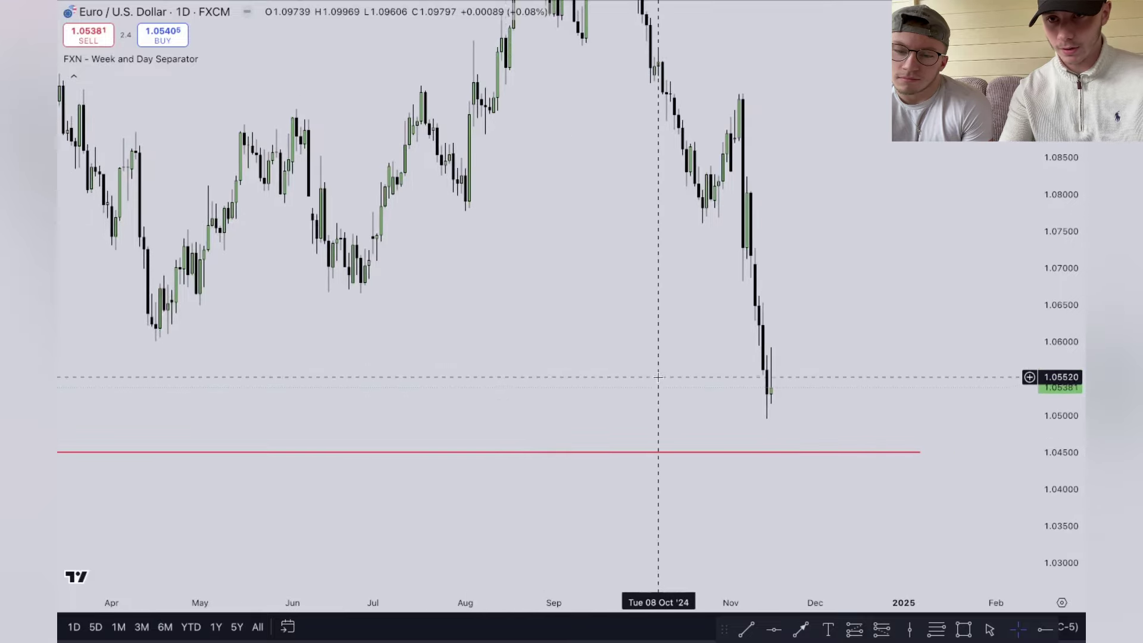
{"action": "left_click", "coordinate": [778, 396], "text": "shift"}
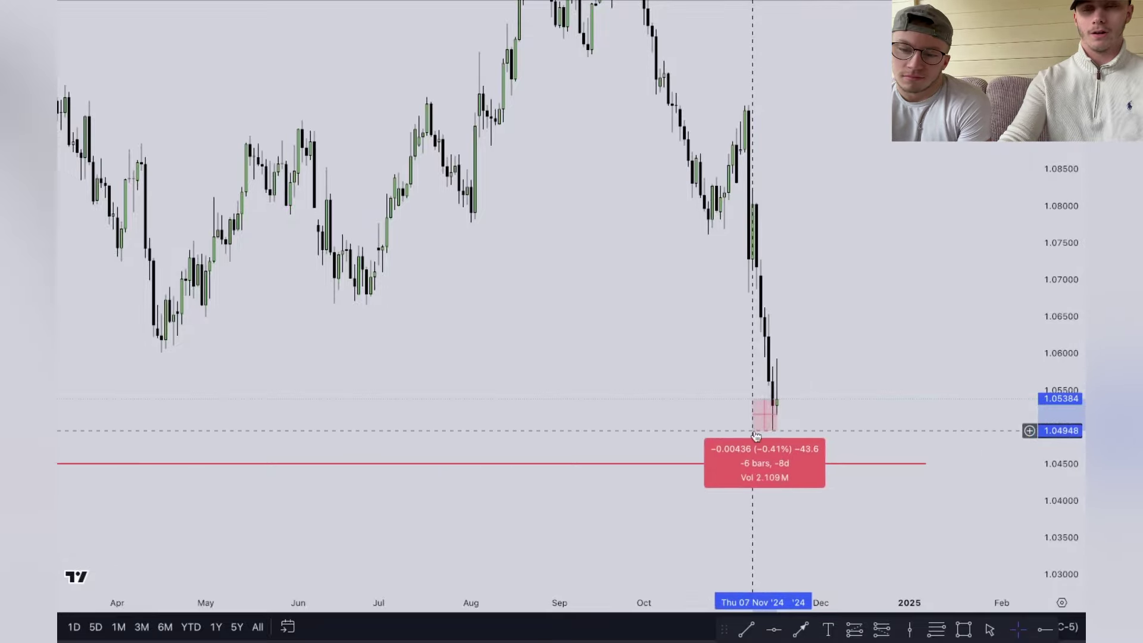
- Switch the Euro / U.S. Dollar chart to the weekly timeframe
{"action": "scroll", "coordinate": [684, 411], "scroll_direction": "down", "scroll_amount": 8}
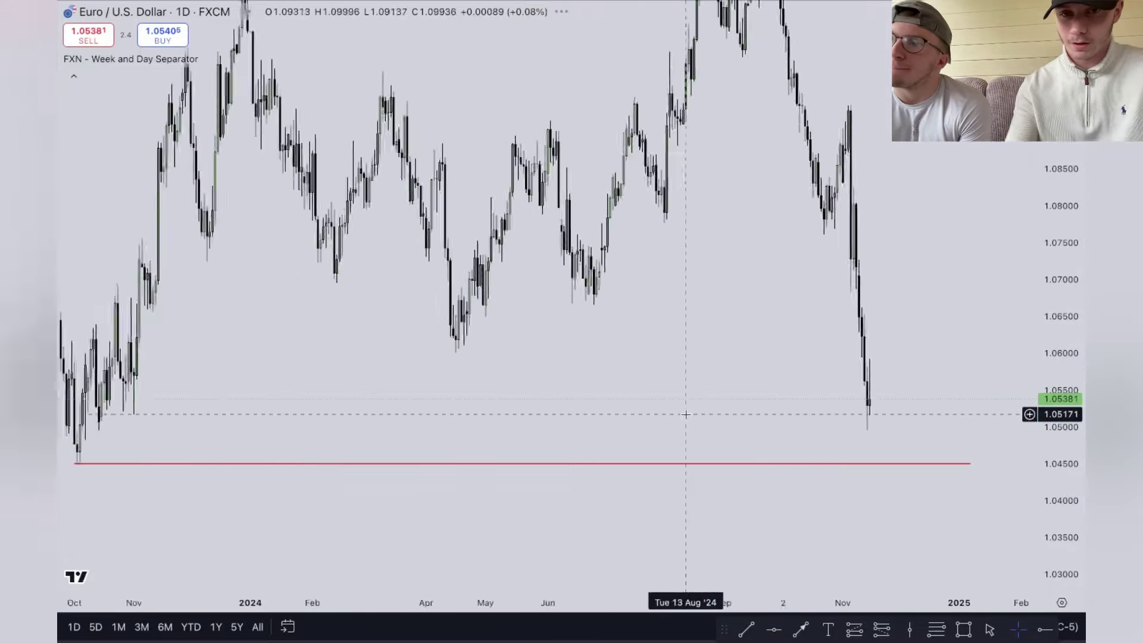
{"action": "scroll", "coordinate": [686, 401], "scroll_direction": "down", "scroll_amount": 4}
{"action": "type", "text": "w"}
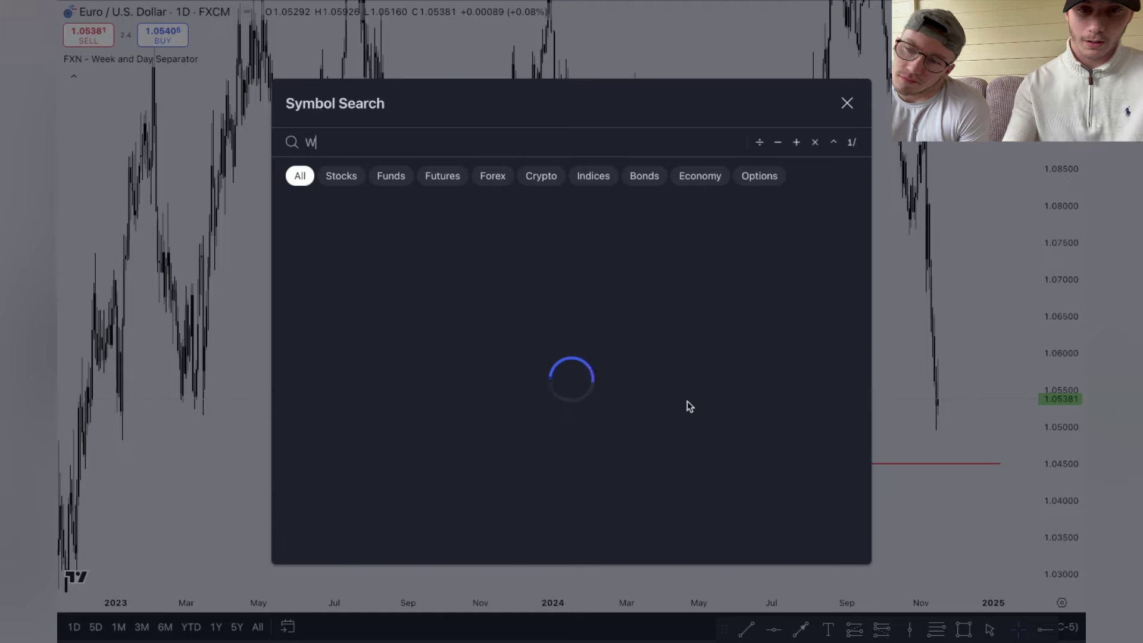
{"action": "key", "text": "BackSpace"}
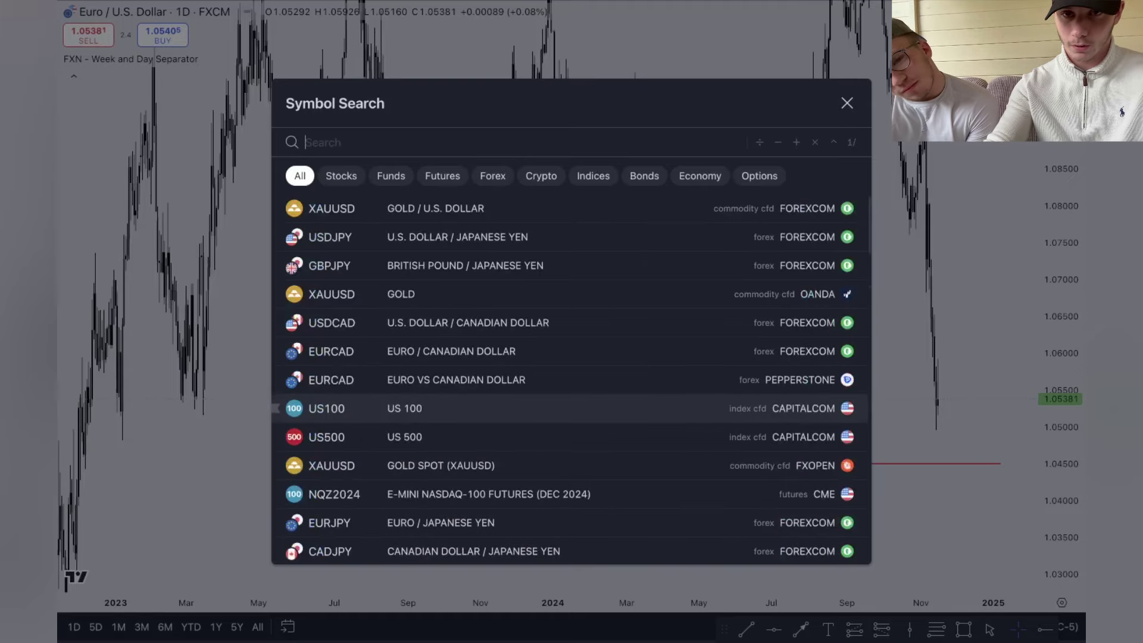
{"action": "left_click", "coordinate": [244, 458]}
{"action": "type", "text": "1"}
{"action": "key", "text": "Return"}
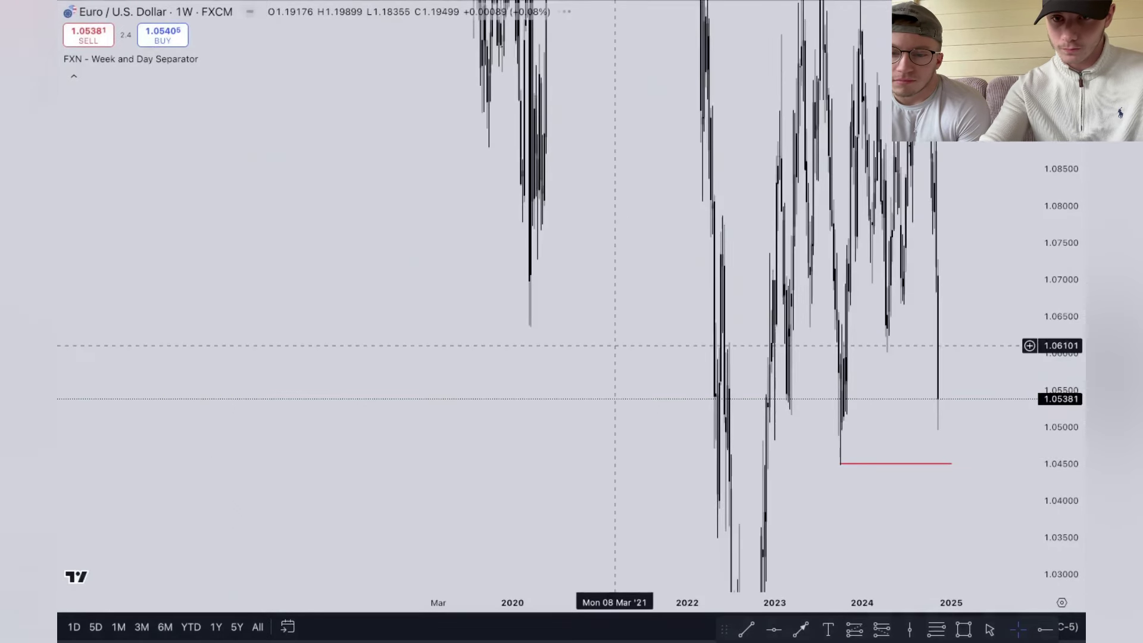
- Examine the weekly Euro / U.S. Dollar price action from 2022 to 2024 relative to the red line
{"action": "scroll", "coordinate": [629, 401], "scroll_direction": "down", "scroll_amount": 3}
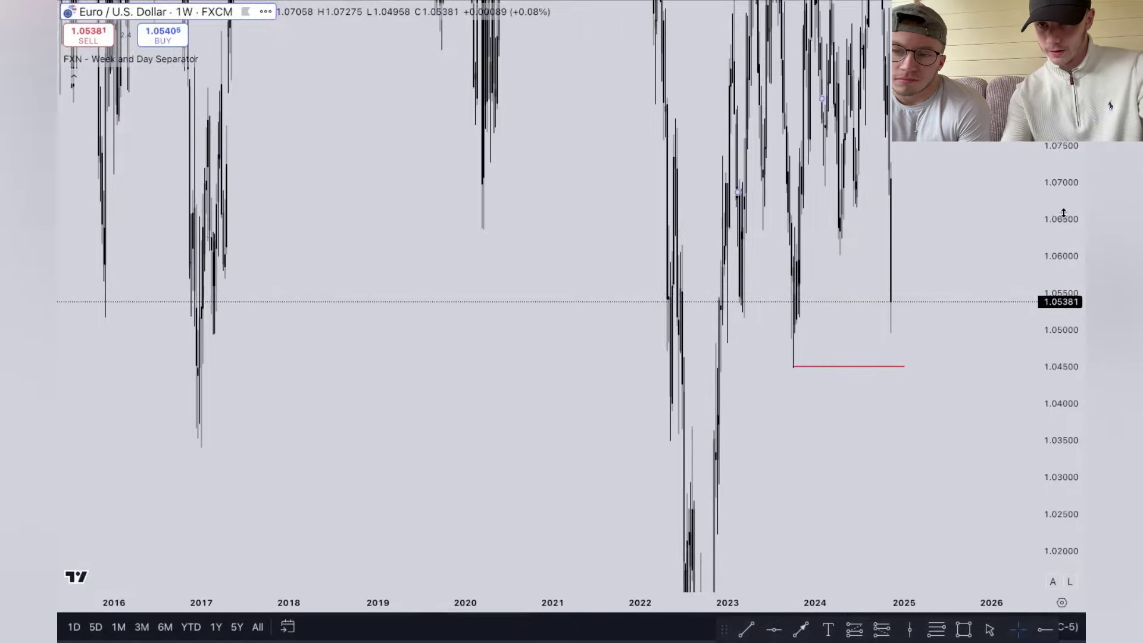
{"action": "left_click_drag", "start_coordinate": [867, 502], "coordinate": [808, 432]}
{"action": "scroll", "coordinate": [809, 432], "scroll_direction": "up", "scroll_amount": 5}
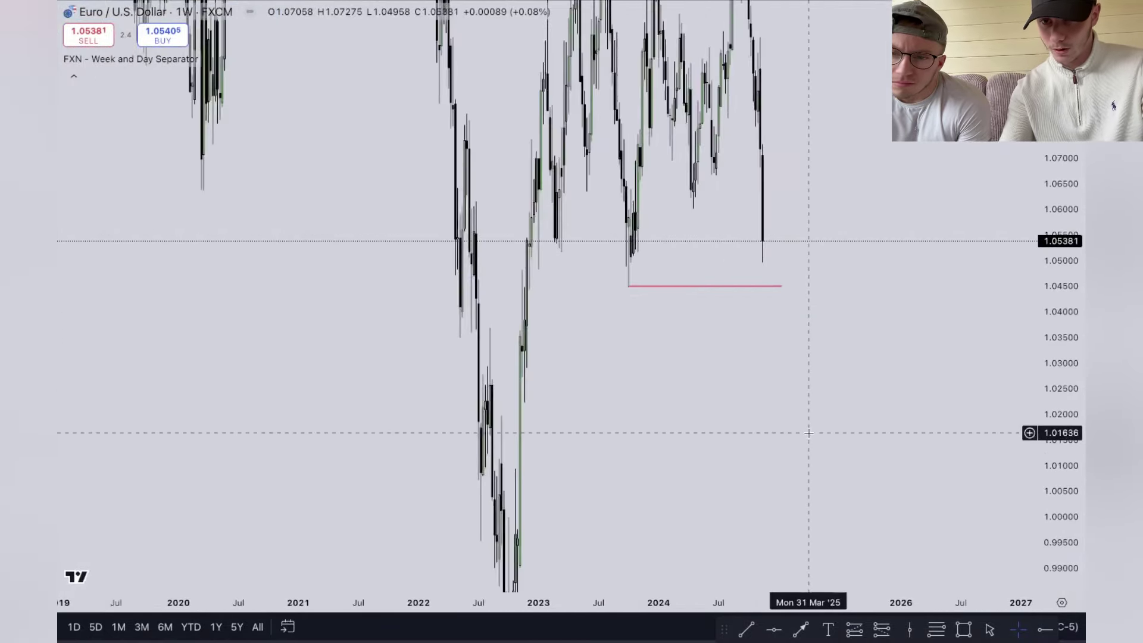
{"action": "scroll", "coordinate": [809, 433], "scroll_direction": "down", "scroll_amount": 2}
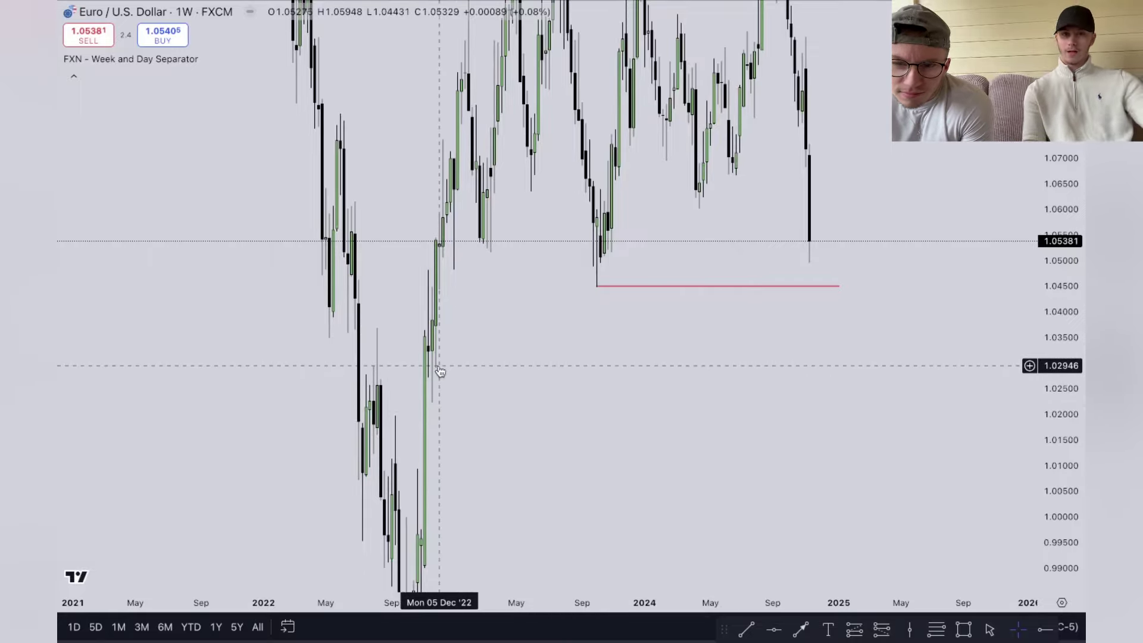
{"action": "left_click_drag", "start_coordinate": [528, 334], "coordinate": [520, 545]}
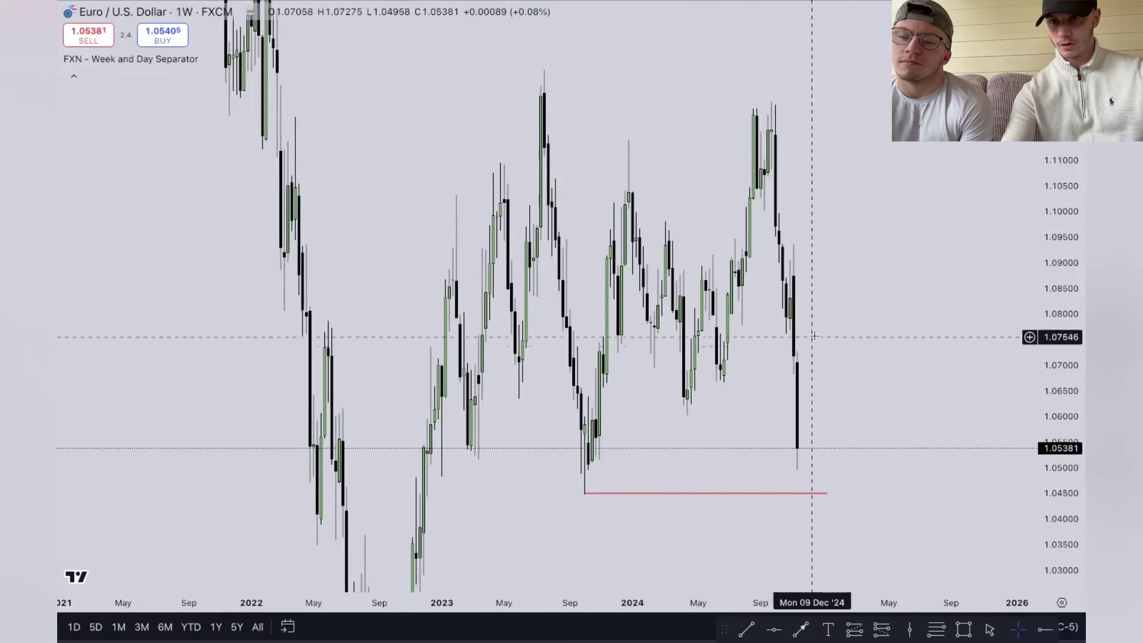
{"action": "left_click_drag", "start_coordinate": [848, 365], "coordinate": [837, 357]}
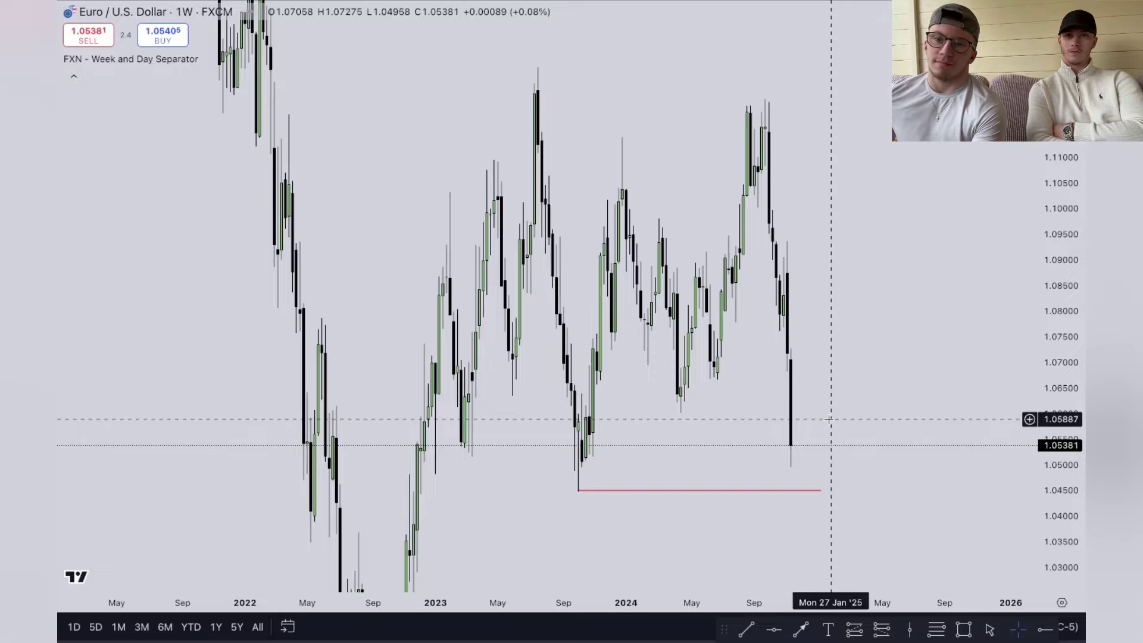
- Reset the chart view and compare the weekly Euro / U.S. Dollar chart with British Pound / U.S. Dollar, ending on the pound chart
{"action": "key", "text": "alt+r"}
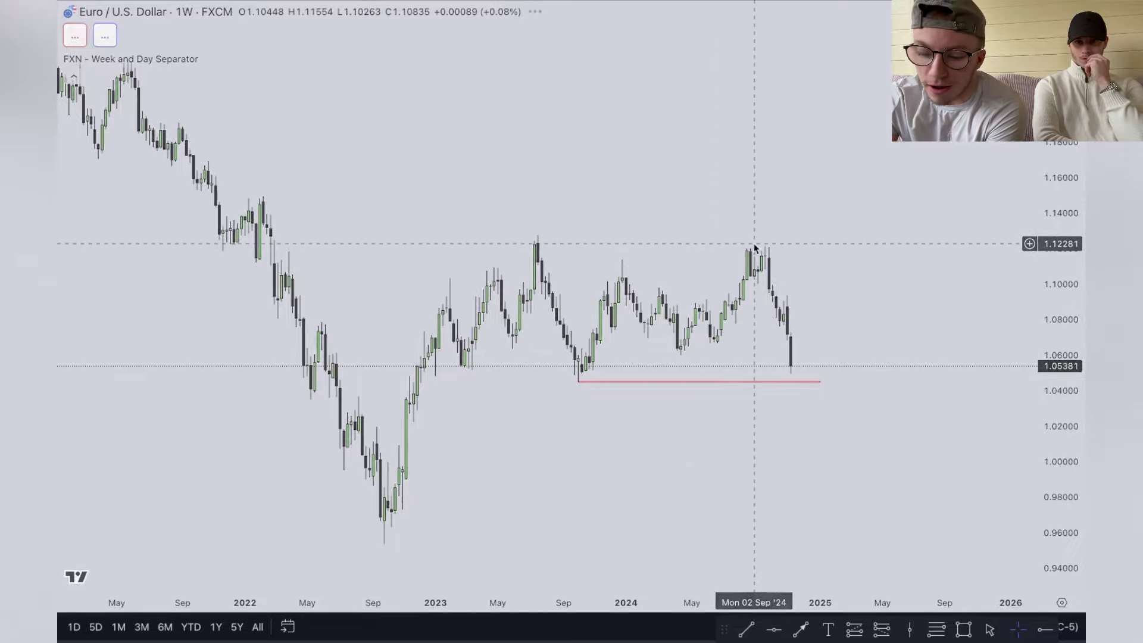
{"action": "key", "text": "Down"}
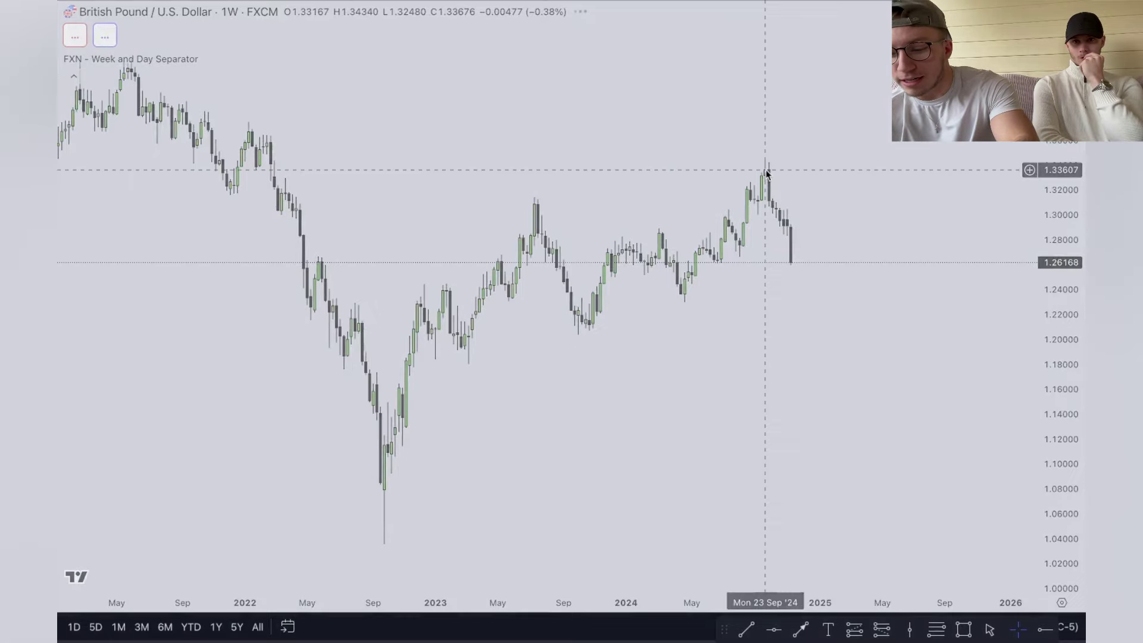
{"action": "key", "text": "Down"}
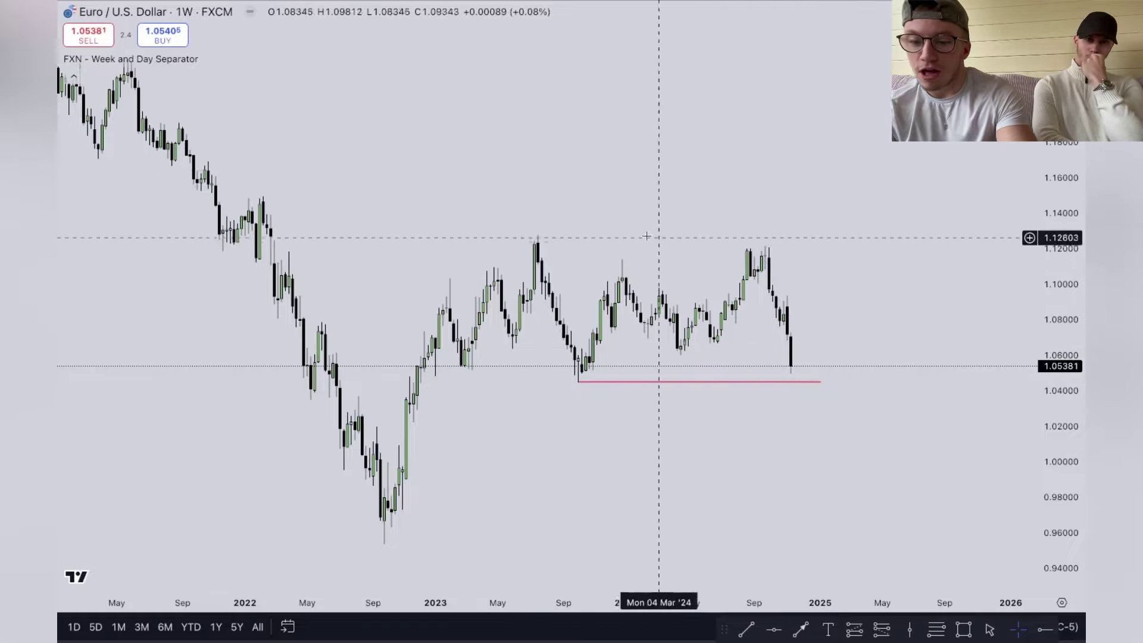
{"action": "key", "text": "space"}
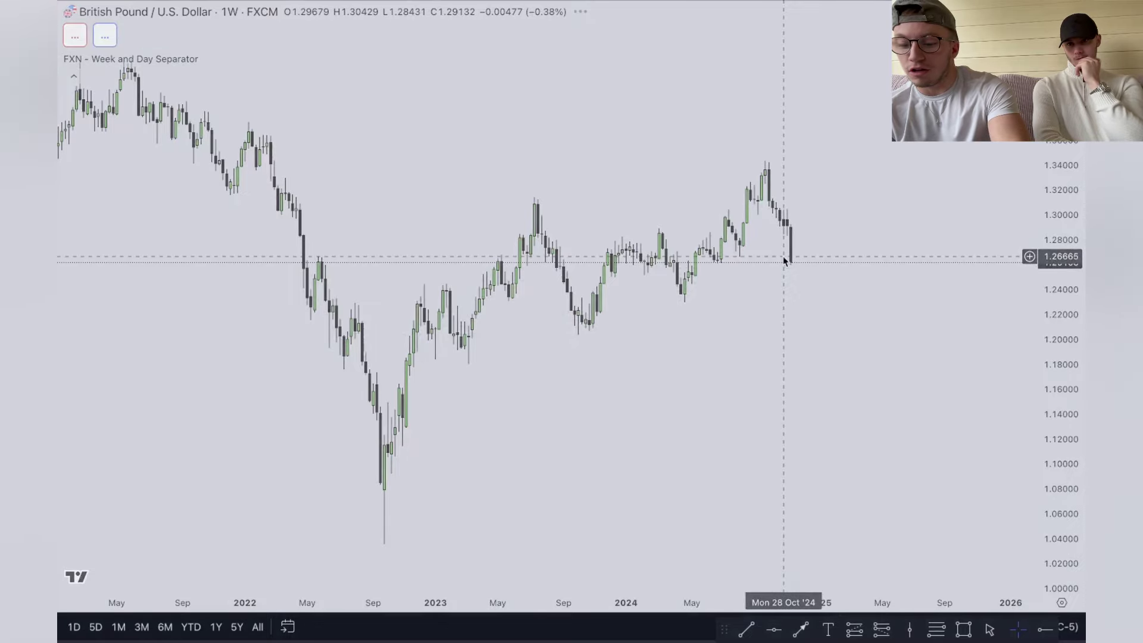
{"action": "key", "text": "shift+space"}
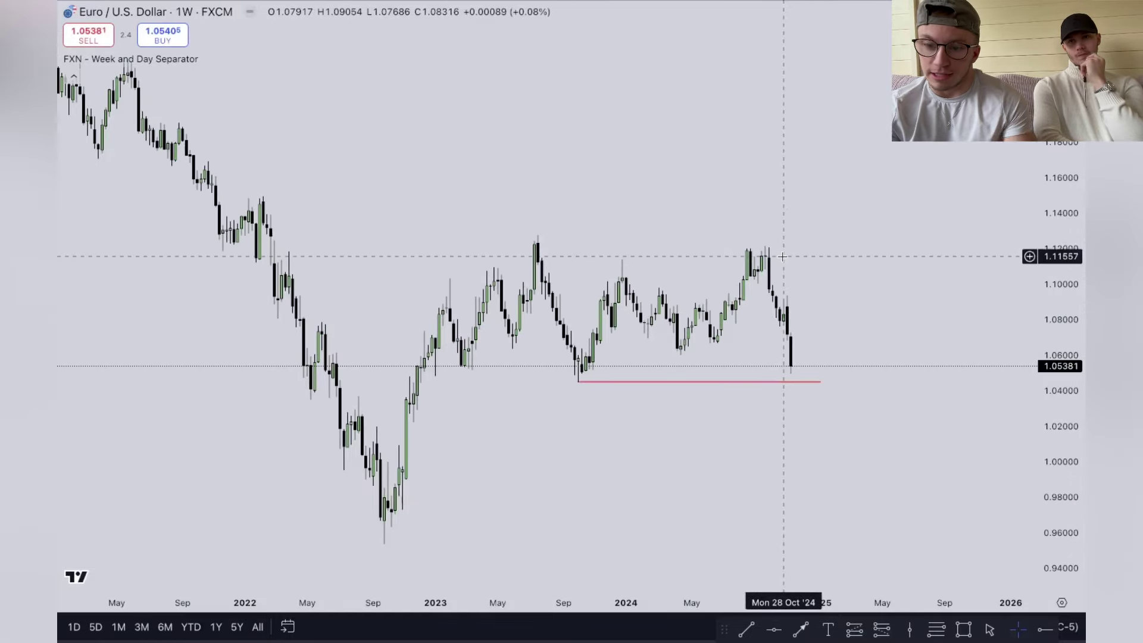
{"action": "key", "text": "space"}
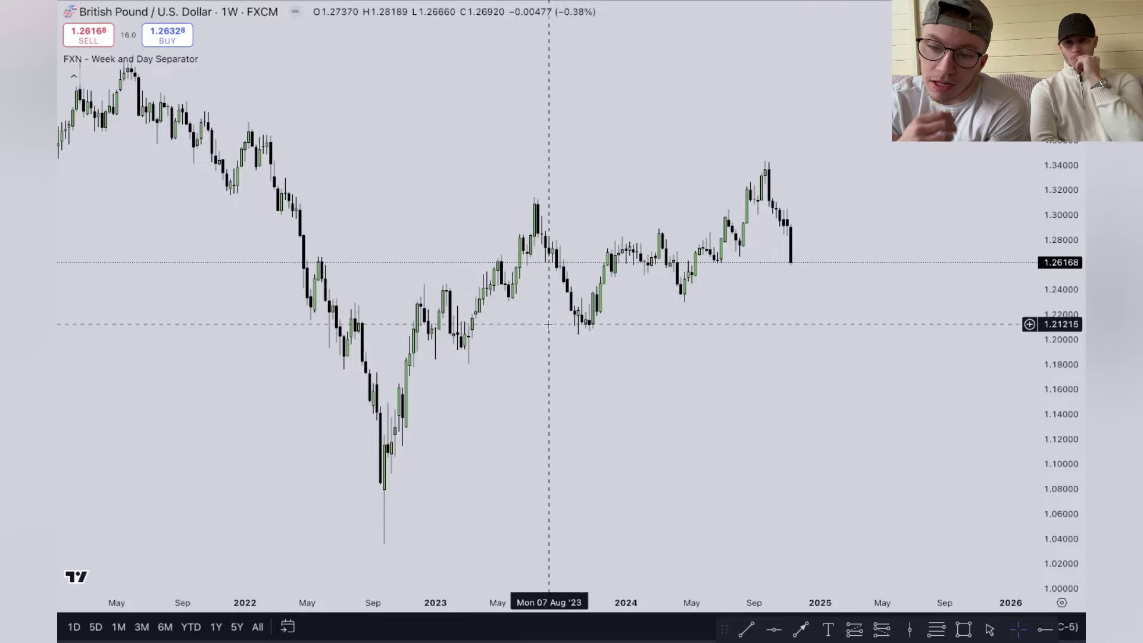
- Draw a rising trend line on the weekly British Pound / U.S. Dollar chart from about 1.18118 in February 2023 to March 2025, and remove it
{"action": "left_click", "coordinate": [742, 627]}
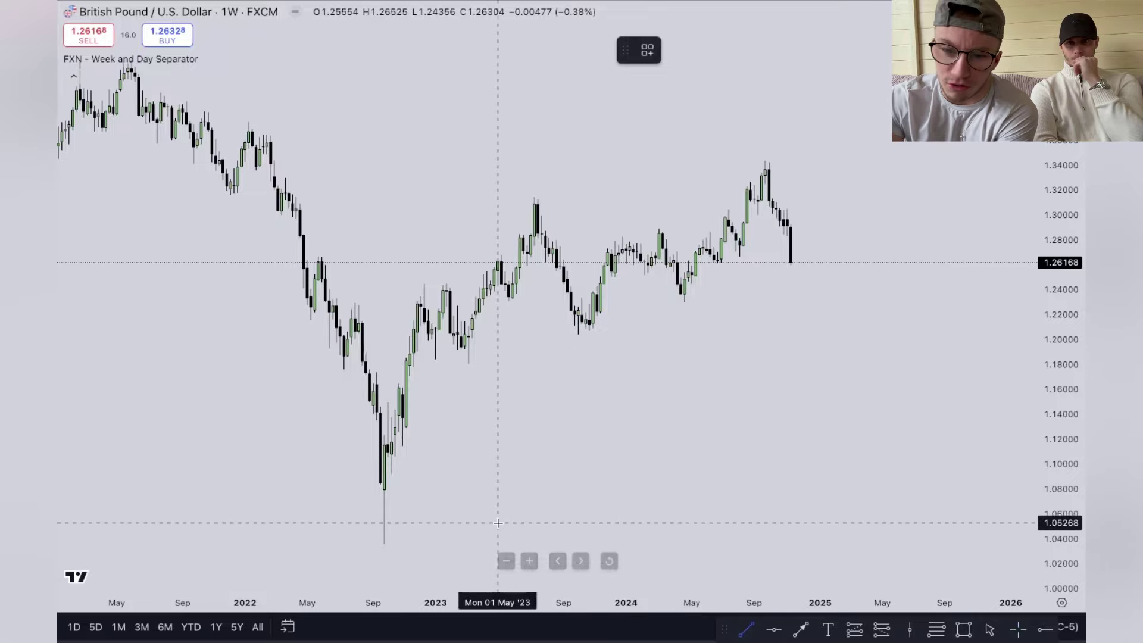
{"action": "left_click", "coordinate": [464, 363]}
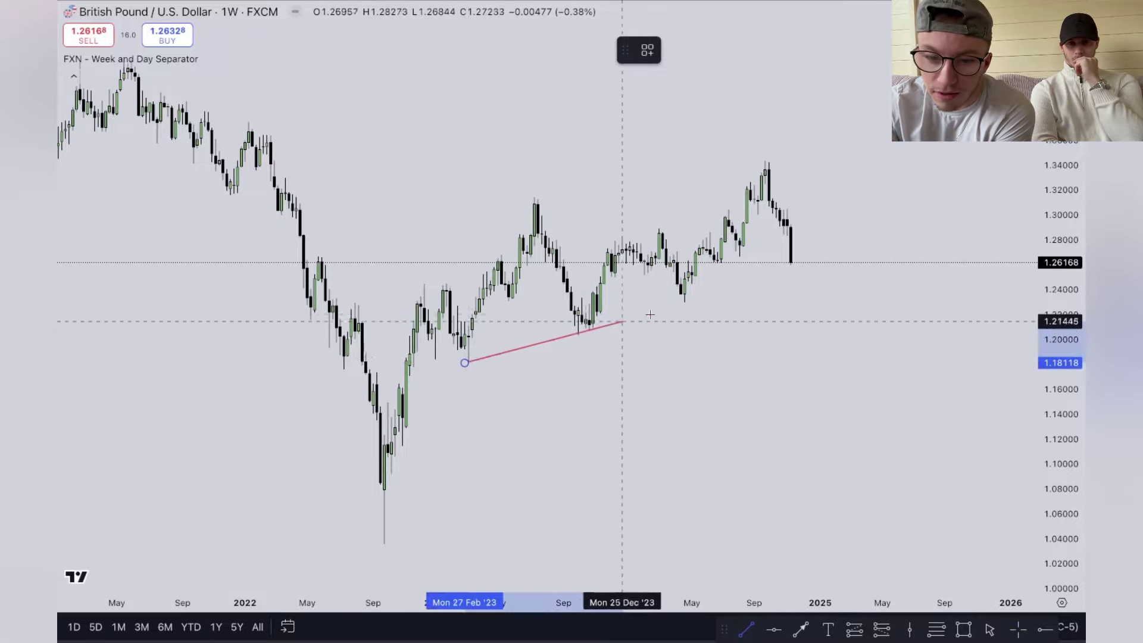
{"action": "left_click", "coordinate": [849, 255]}
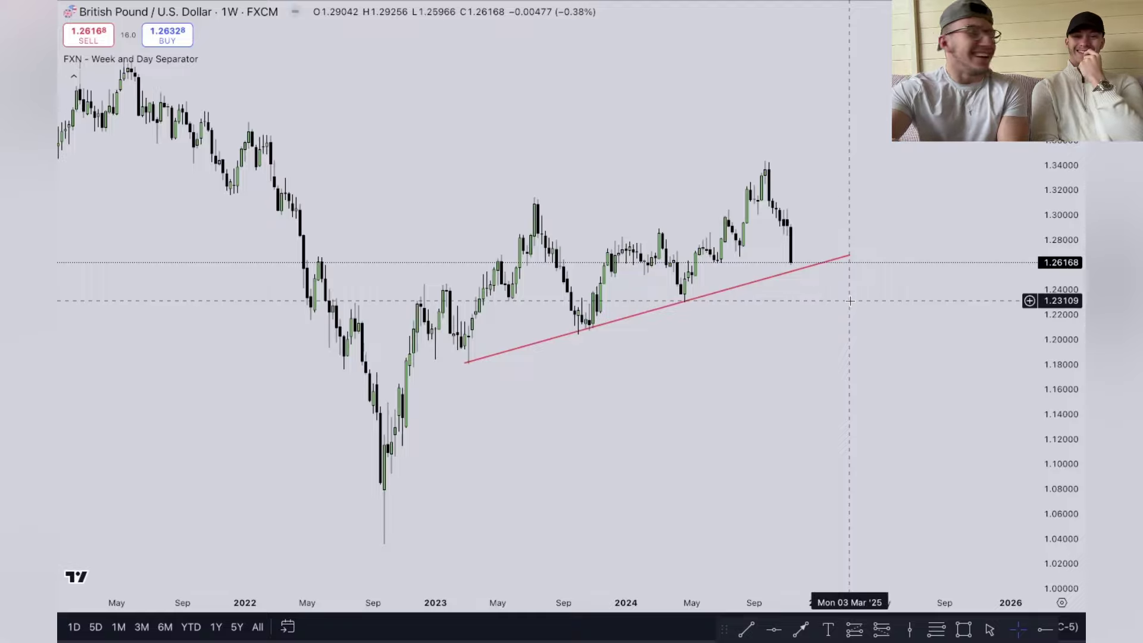
{"action": "left_click", "coordinate": [819, 262]}
{"action": "key", "text": "Delete"}
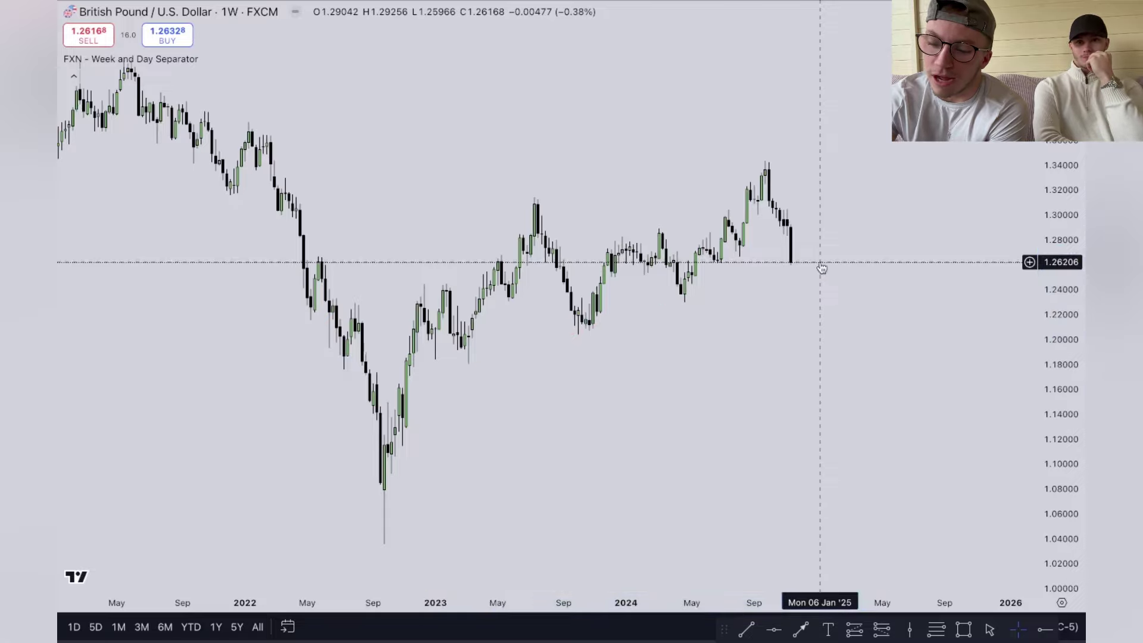
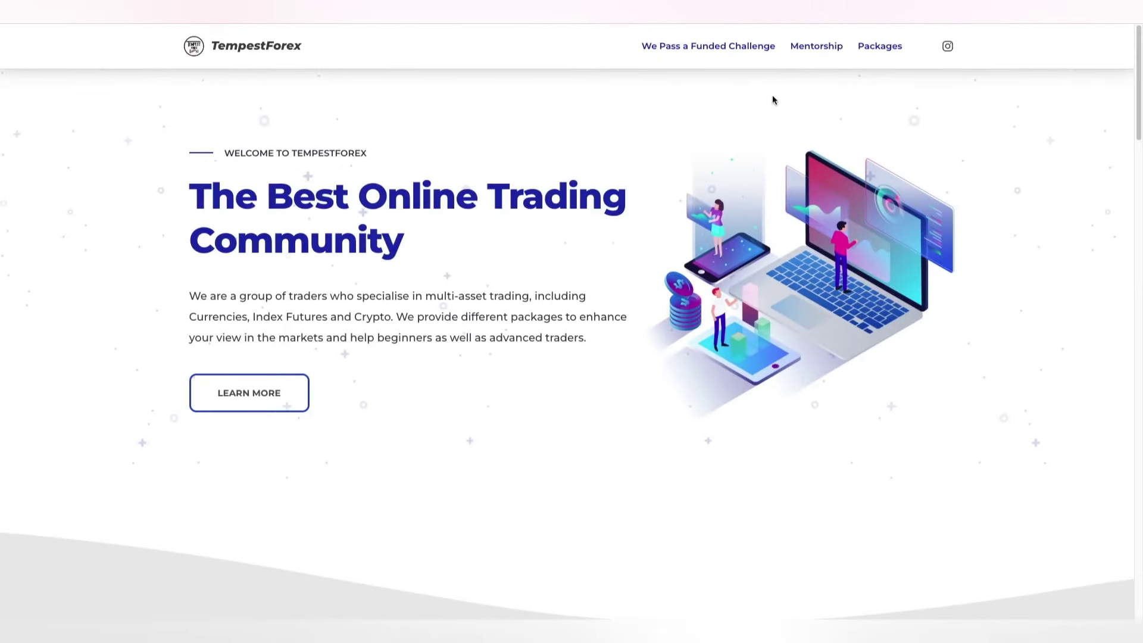
- Open the TempestForex website's mentorship page and check the contents of Module 1: How the Market Works
{"action": "left_click", "coordinate": [809, 53]}
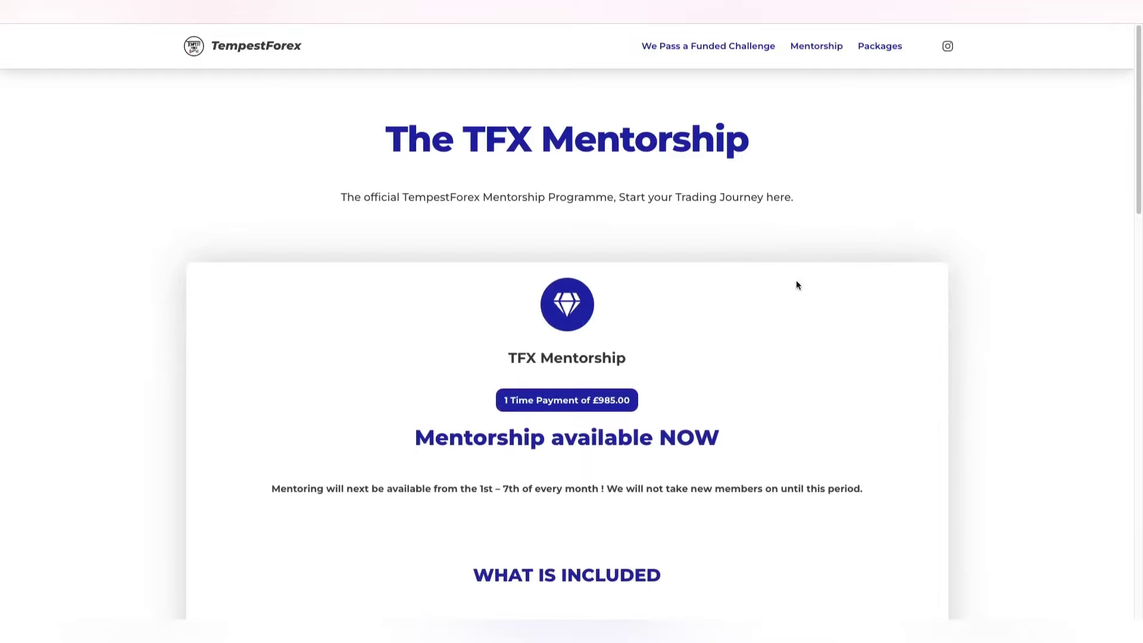
{"action": "scroll", "coordinate": [796, 284], "scroll_direction": "down", "scroll_amount": 3}
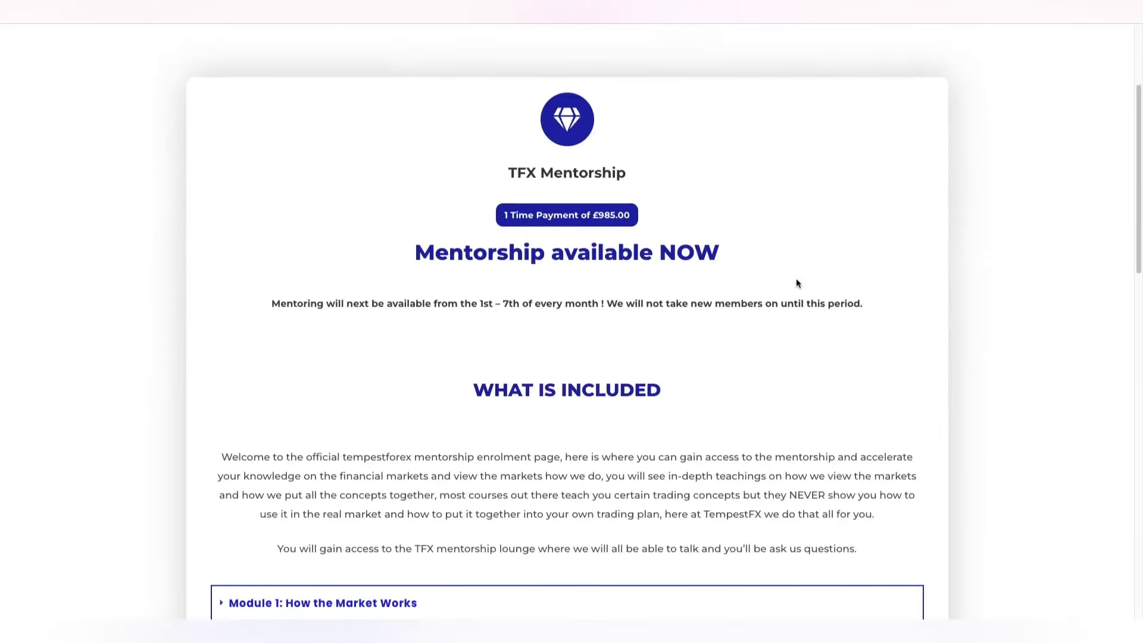
{"action": "scroll", "coordinate": [780, 310], "scroll_direction": "down", "scroll_amount": 3}
{"action": "scroll", "coordinate": [650, 308], "scroll_direction": "down", "scroll_amount": 3}
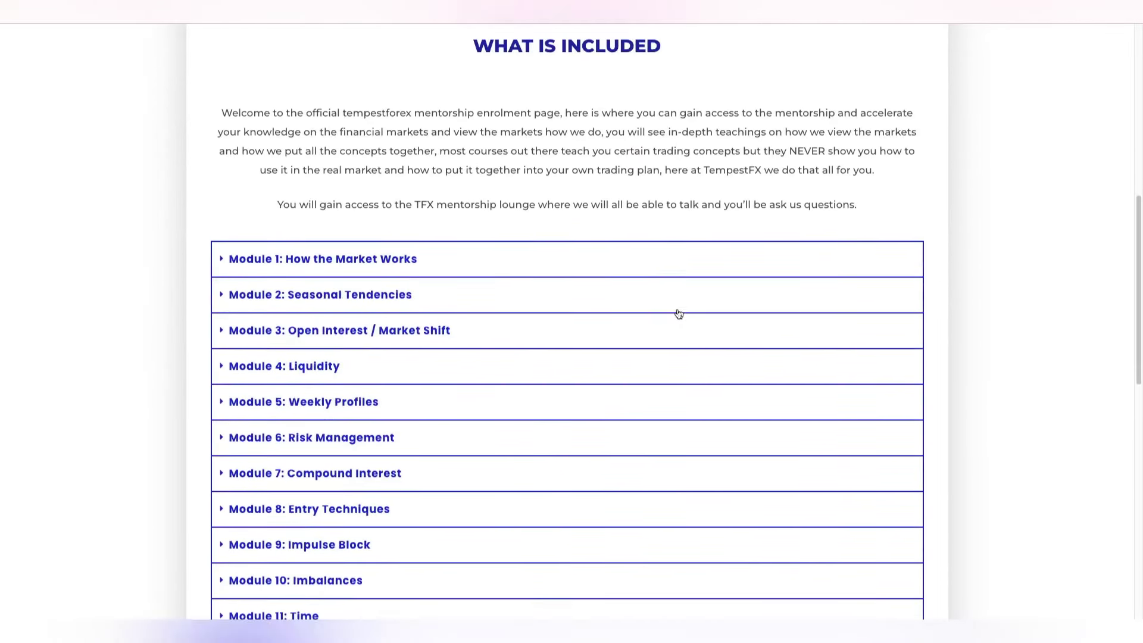
{"action": "left_click", "coordinate": [402, 248]}
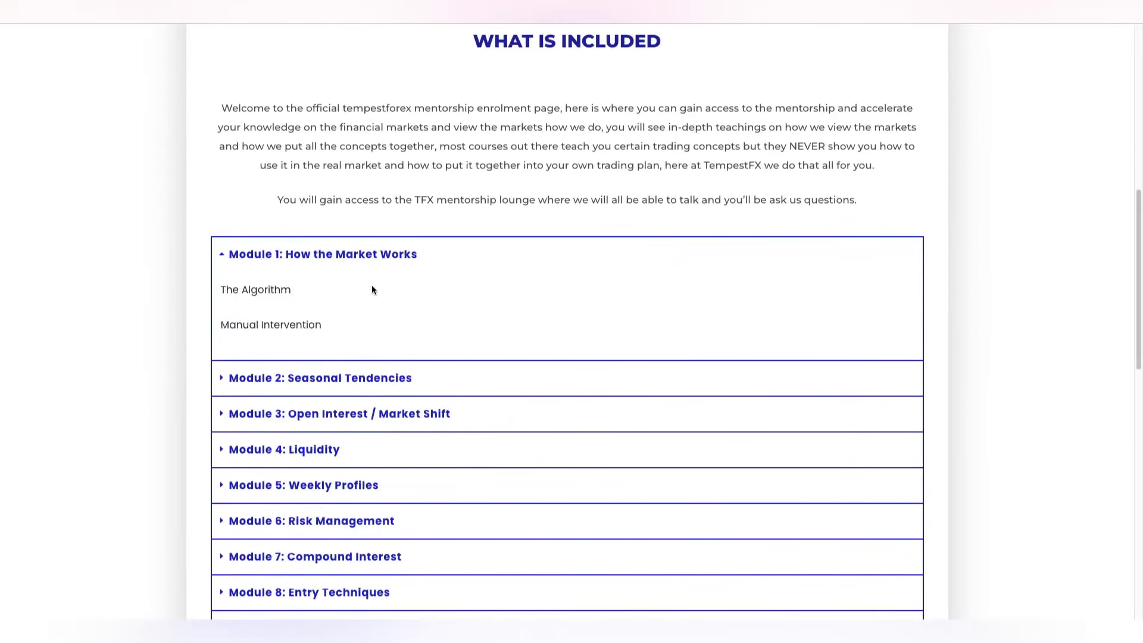
{"action": "left_click", "coordinate": [381, 254]}
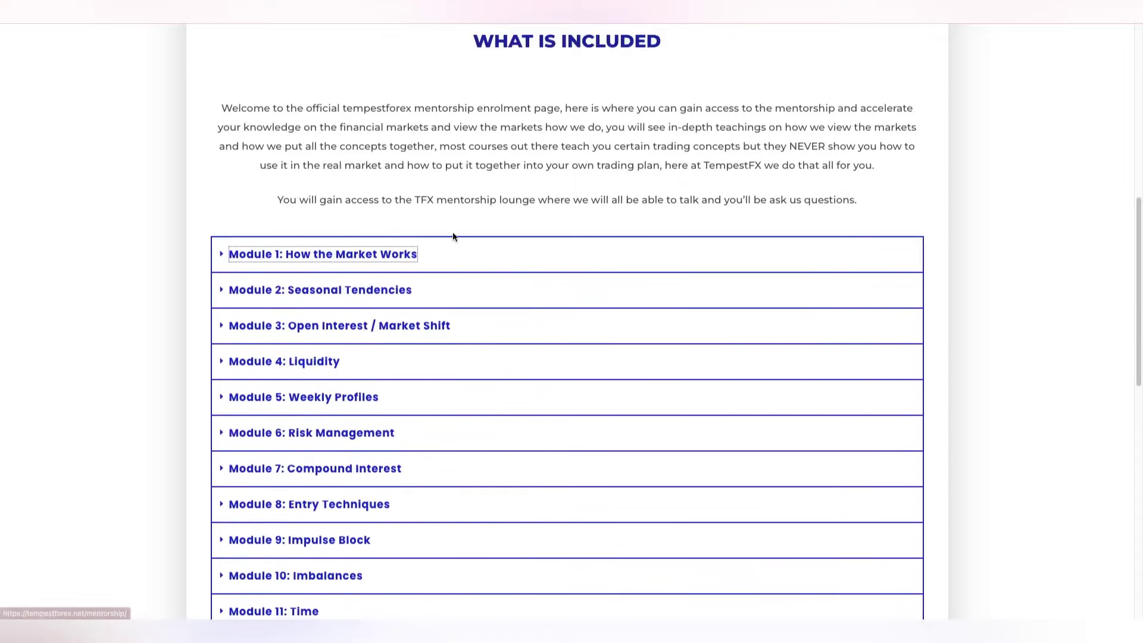
- Review the remaining mentorship modules and enrolment form, and agree to the Terms Of Service and Financial Disclaimer
{"action": "scroll", "coordinate": [454, 235], "scroll_direction": "down", "scroll_amount": 1}
{"action": "scroll", "coordinate": [455, 238], "scroll_direction": "down", "scroll_amount": 7}
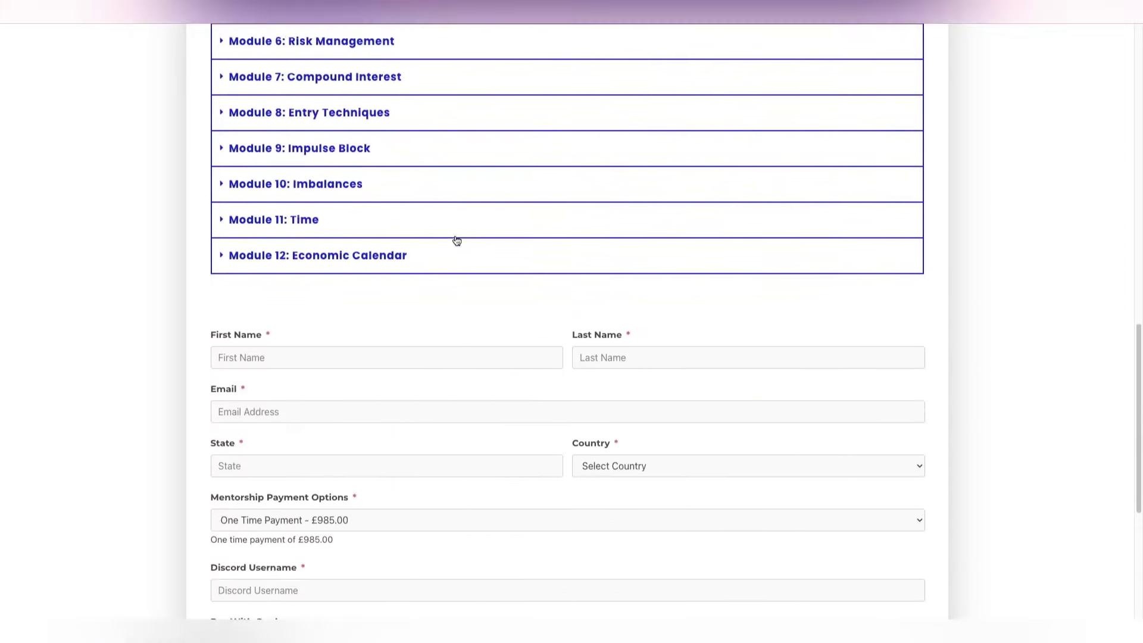
{"action": "scroll", "coordinate": [456, 239], "scroll_direction": "down", "scroll_amount": 2}
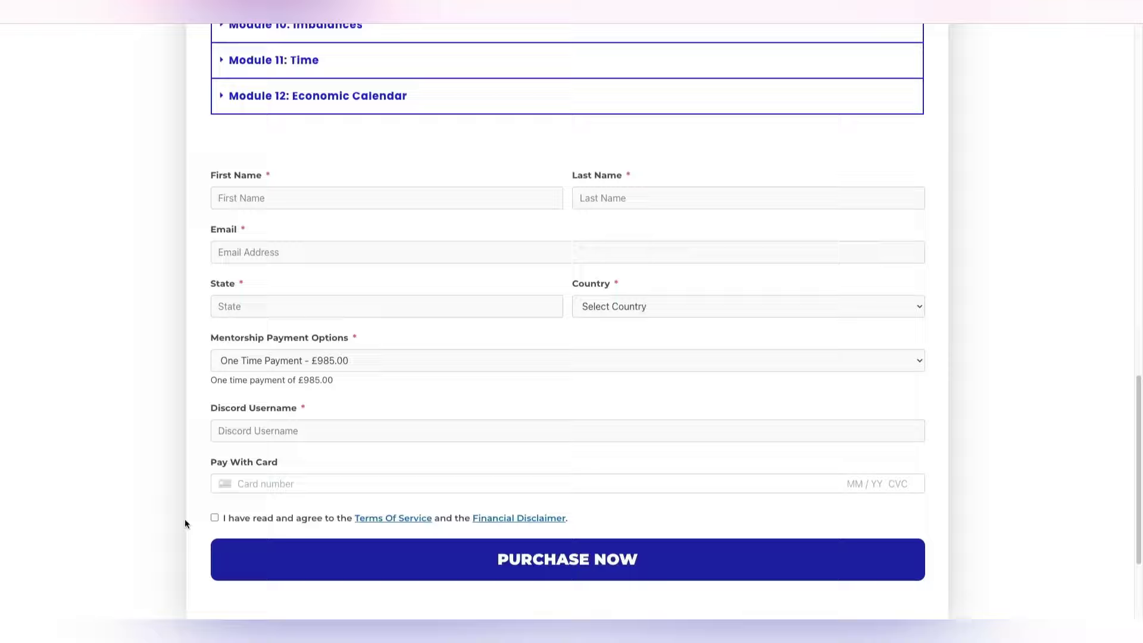
{"action": "left_click", "coordinate": [215, 518]}
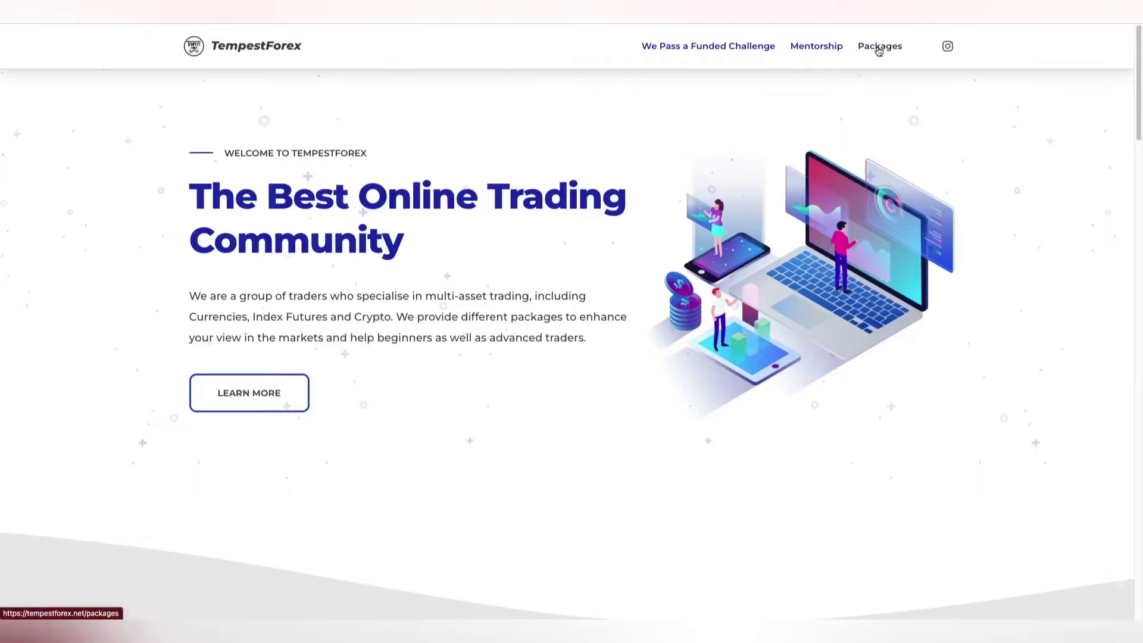
- Open the Build Your Own Package page from the packages overview and review the services offered
{"action": "left_click", "coordinate": [879, 48]}
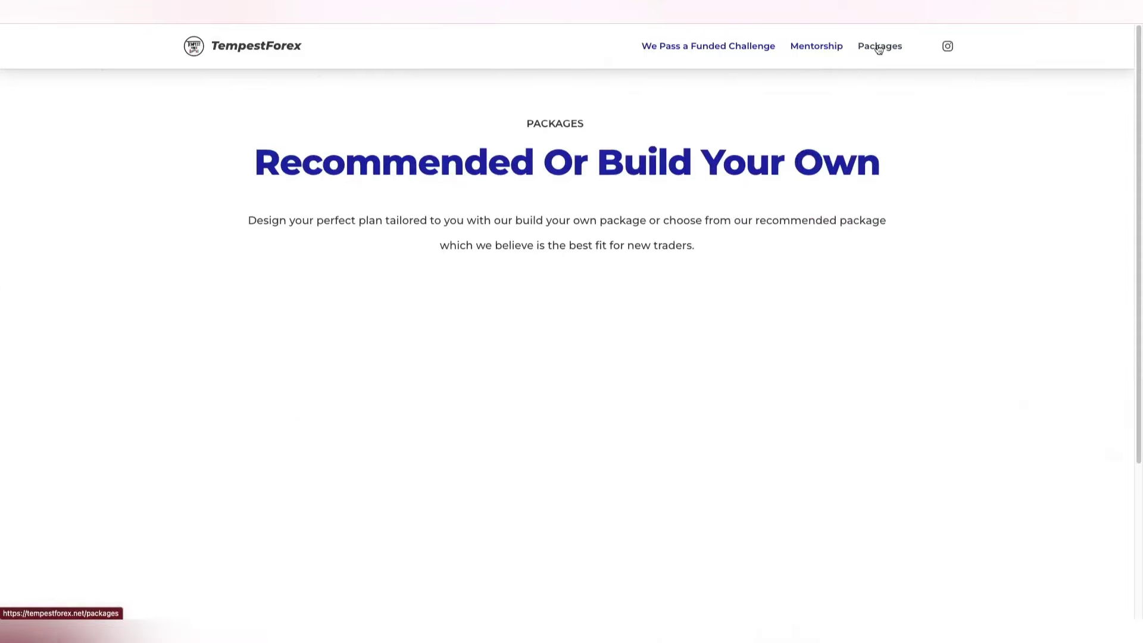
{"action": "scroll", "coordinate": [606, 317], "scroll_direction": "down", "scroll_amount": 2}
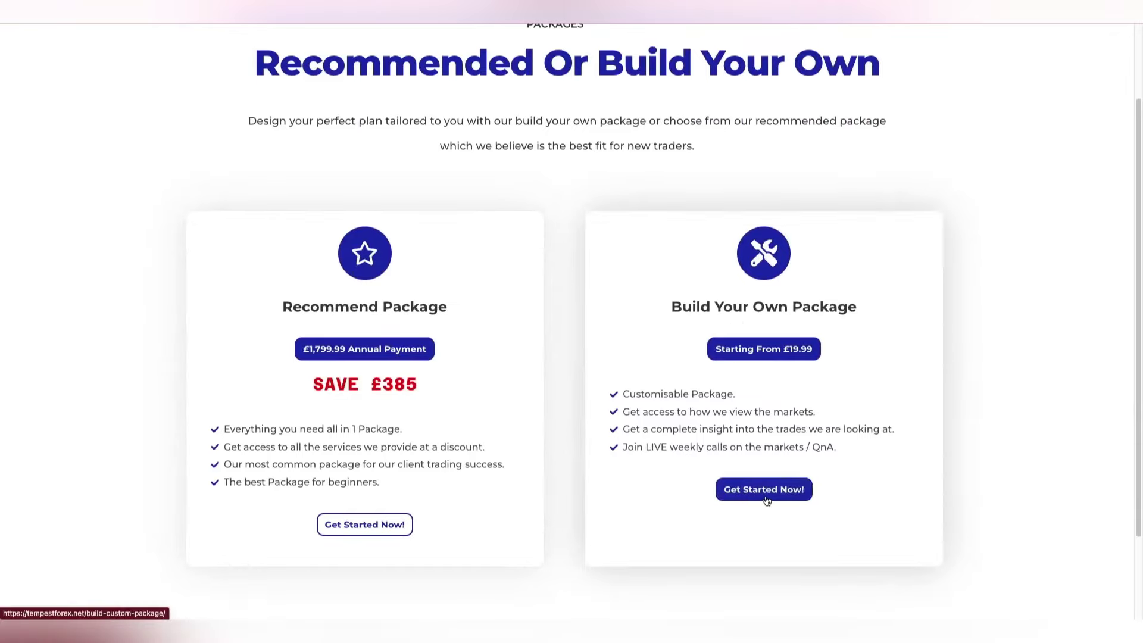
{"action": "left_click", "coordinate": [780, 483]}
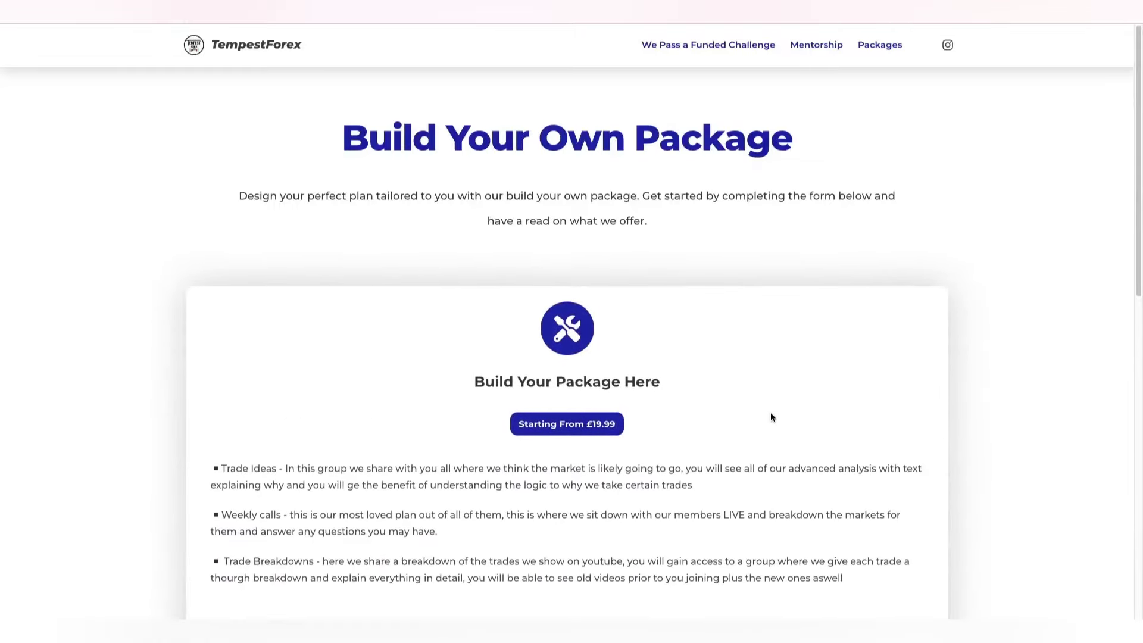
{"action": "scroll", "coordinate": [767, 411], "scroll_direction": "down", "scroll_amount": 3}
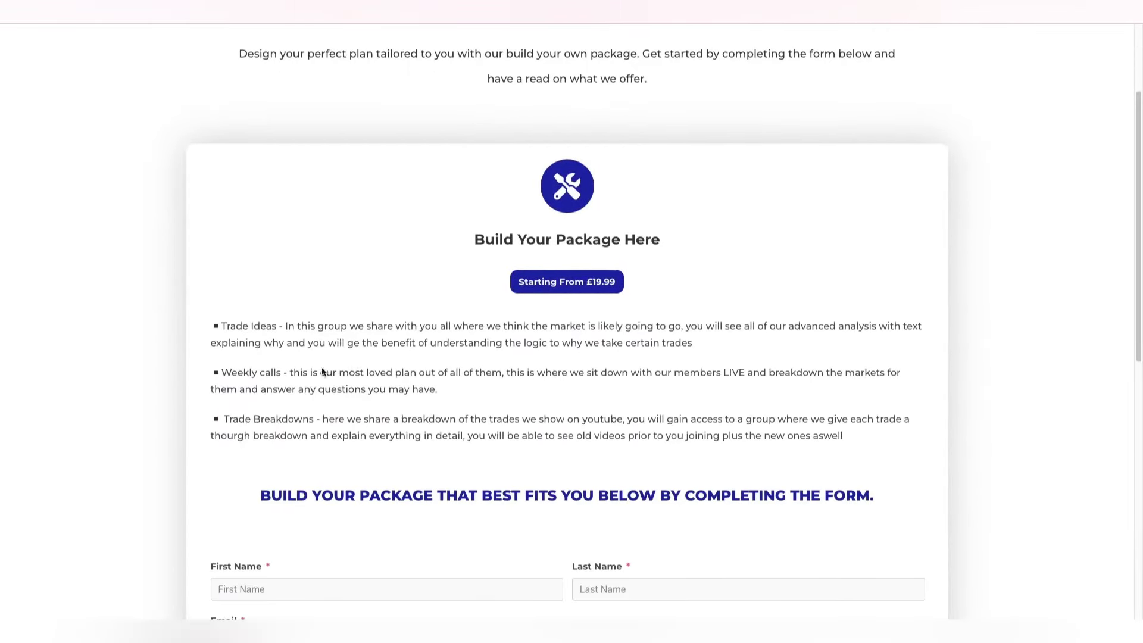
- Select the Signals package in the build-your-own form, agree to the Terms Of Service and Financial Disclaimer, and submit the purchase form
{"action": "scroll", "coordinate": [491, 458], "scroll_direction": "down", "scroll_amount": 6}
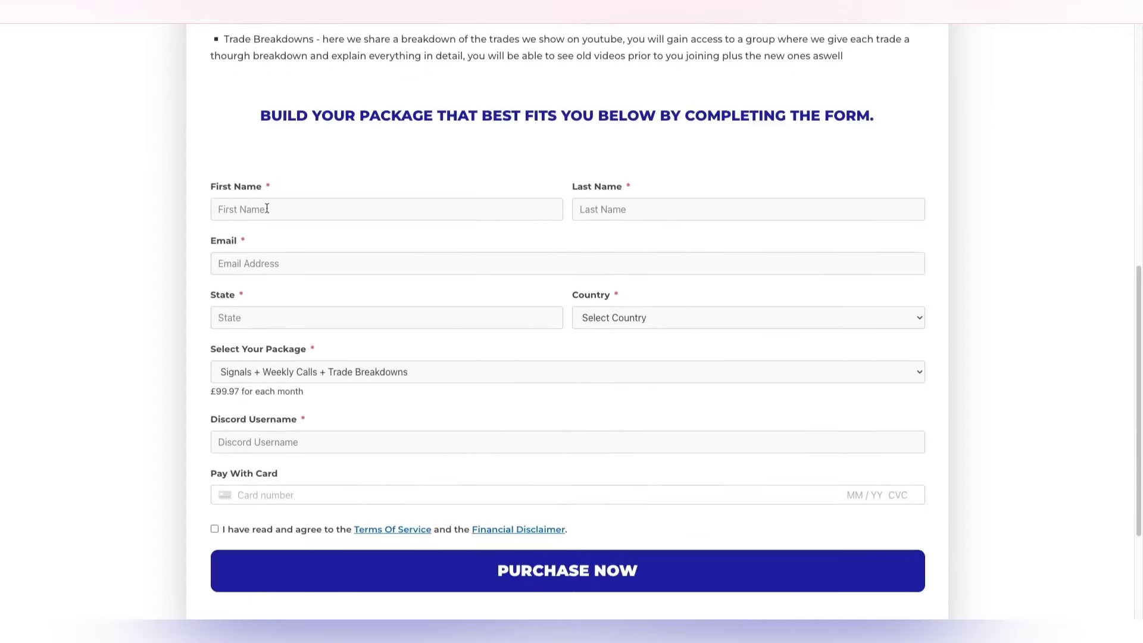
{"action": "left_click", "coordinate": [374, 372]}
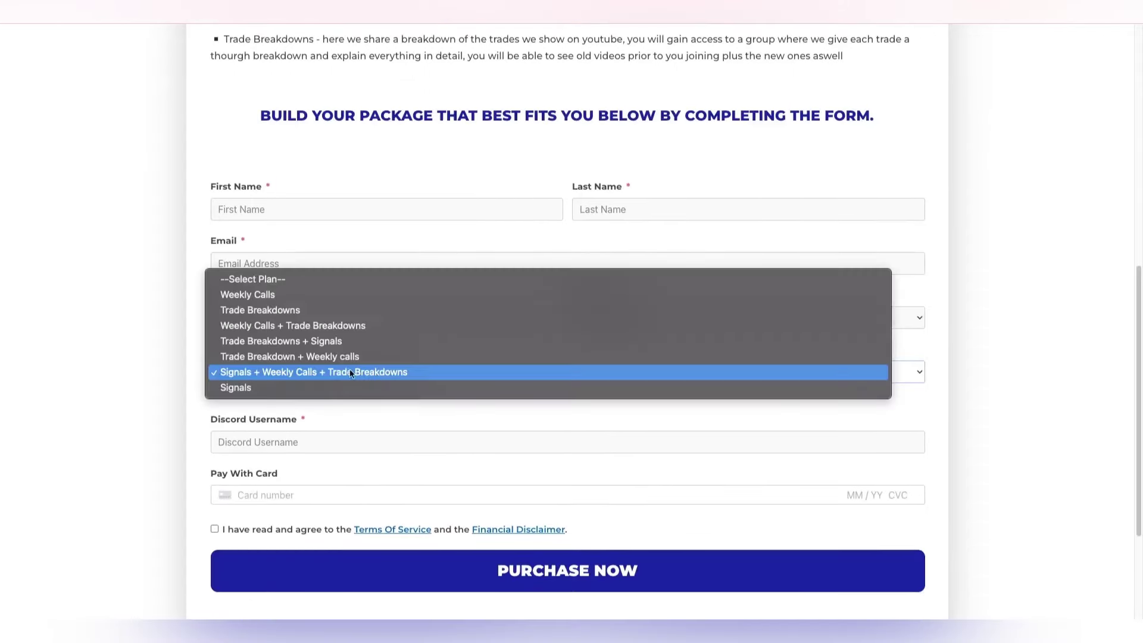
{"action": "left_click", "coordinate": [241, 387]}
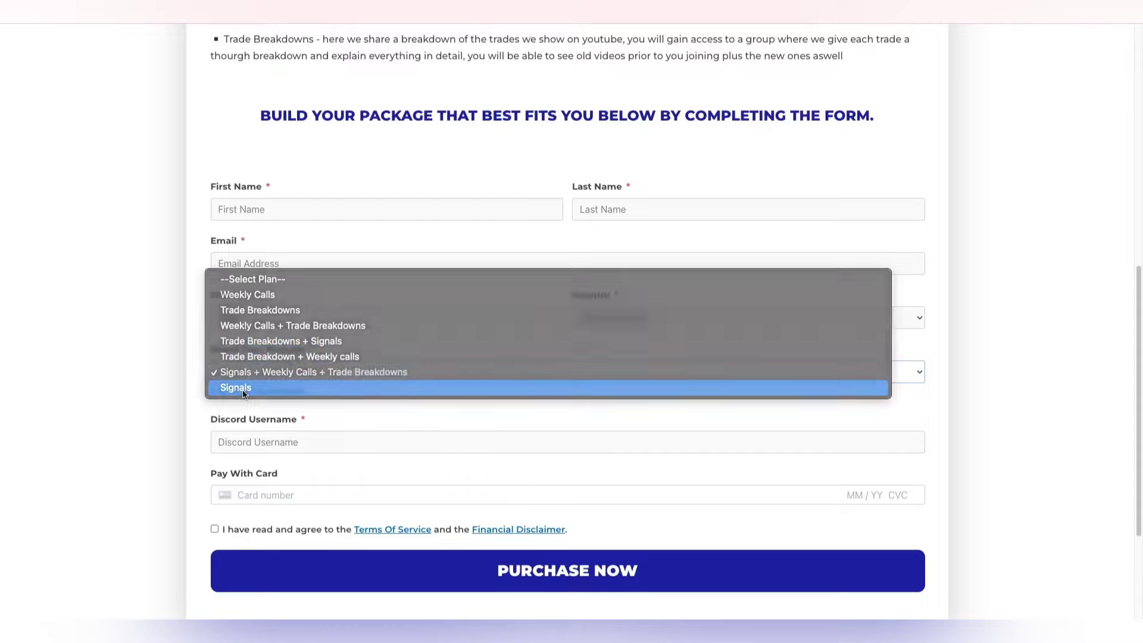
{"action": "left_click", "coordinate": [269, 496]}
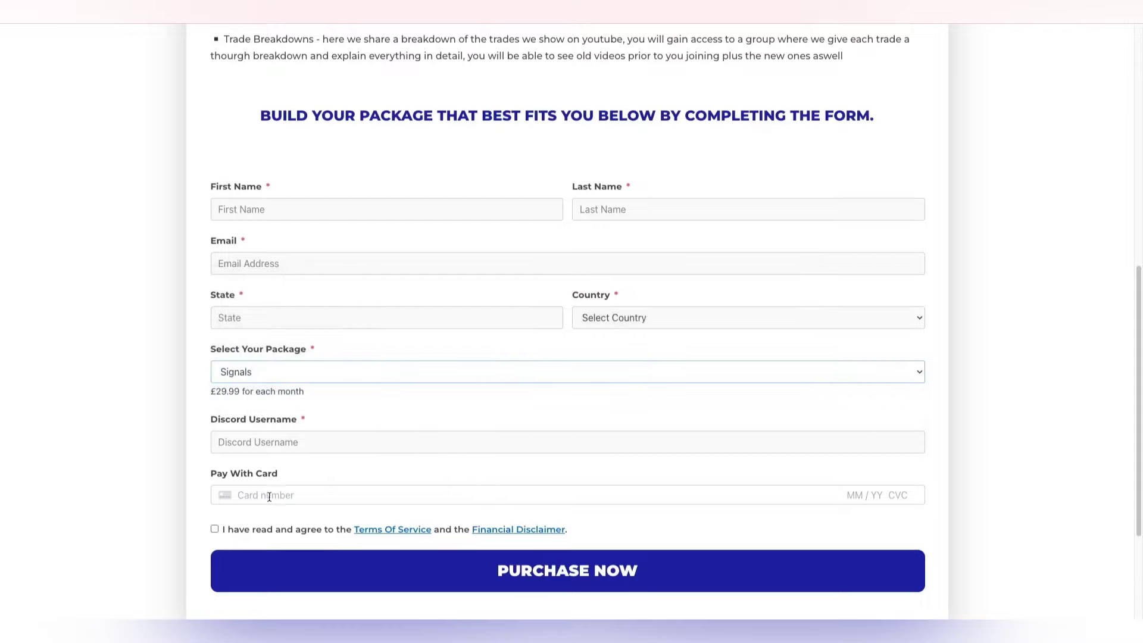
{"action": "scroll", "coordinate": [322, 471], "scroll_direction": "down", "scroll_amount": 2}
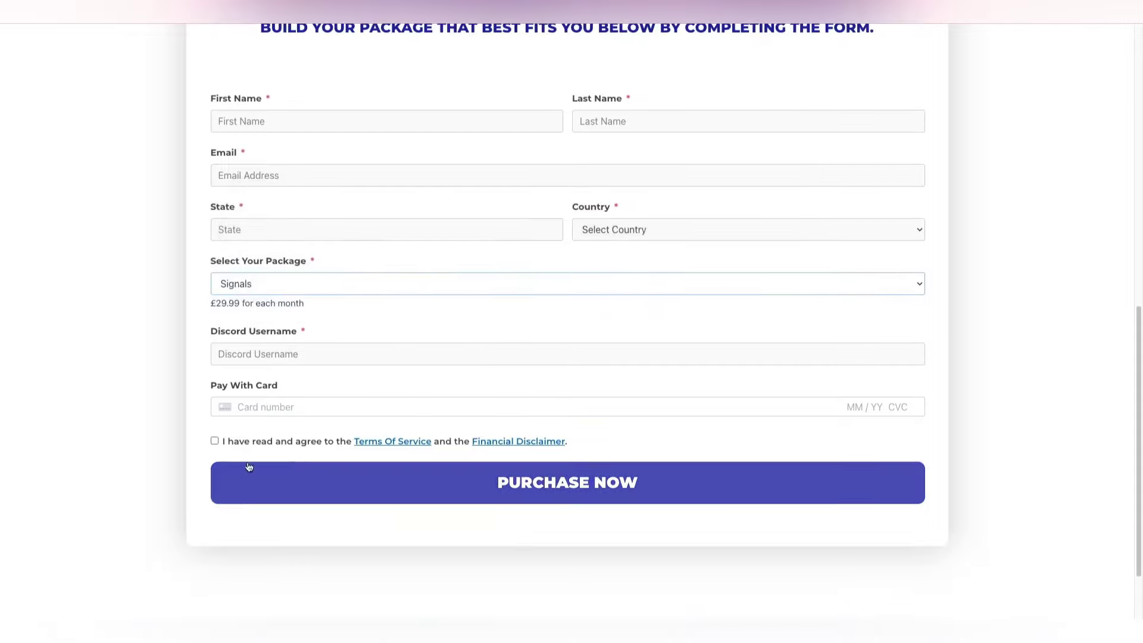
{"action": "left_click", "coordinate": [212, 440]}
{"action": "left_click", "coordinate": [414, 482]}
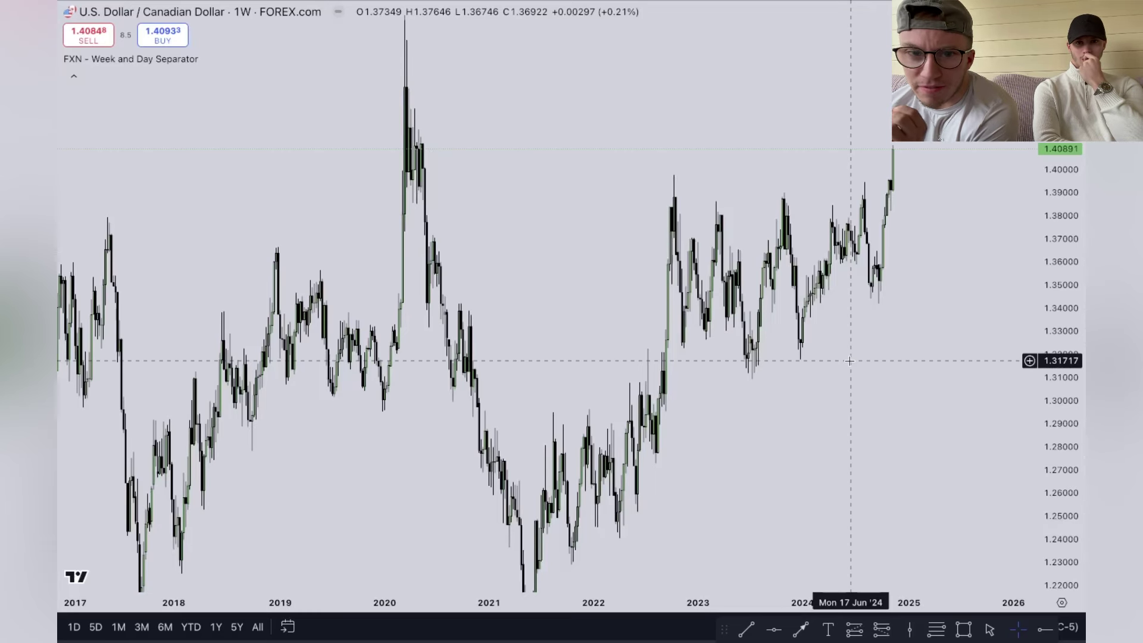
- Draw a horizontal trend line on the weekly U.S. Dollar / Canadian Dollar chart at about 1.39787, from the October 2022 high to January 2025
{"action": "left_click", "coordinate": [749, 629]}
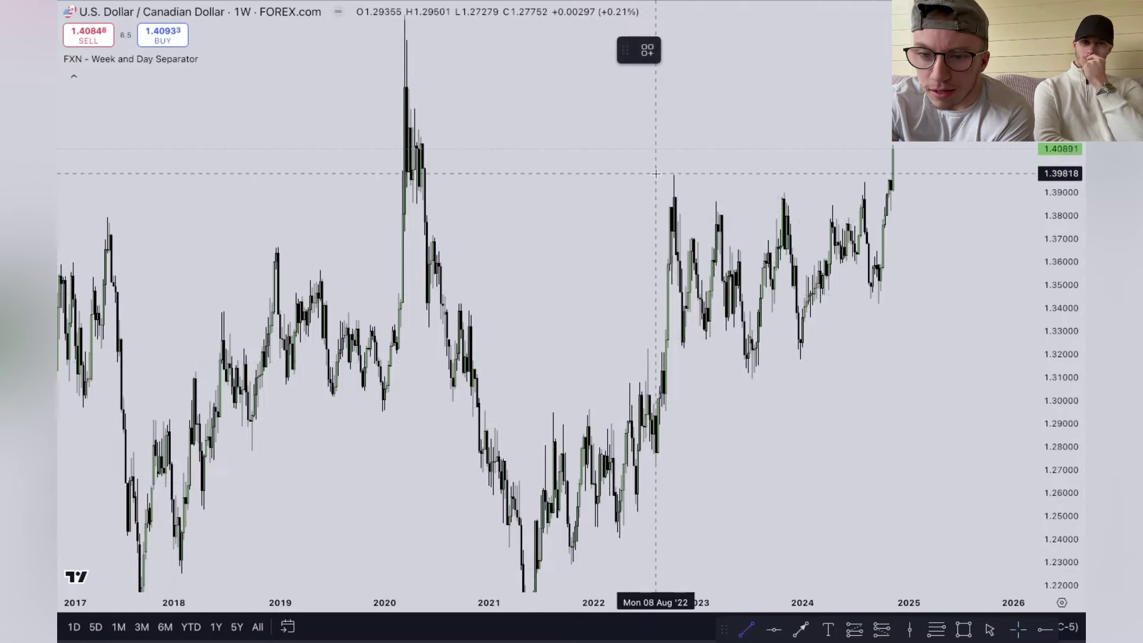
{"action": "scroll", "coordinate": [656, 174], "scroll_direction": "right", "scroll_amount": 3}
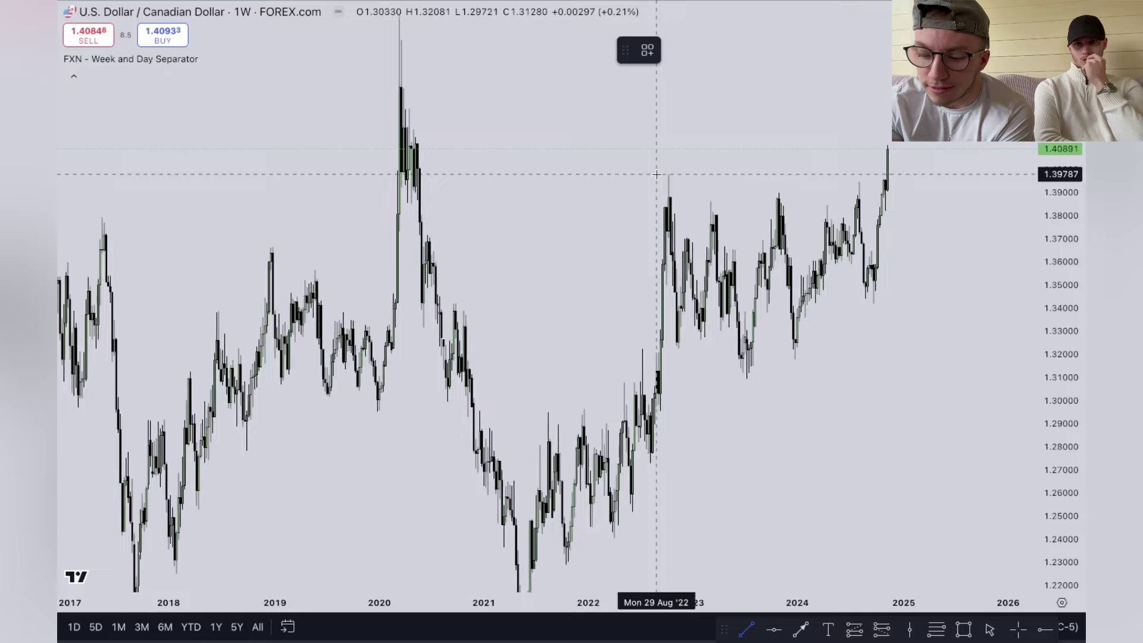
{"action": "left_click", "coordinate": [656, 175]}
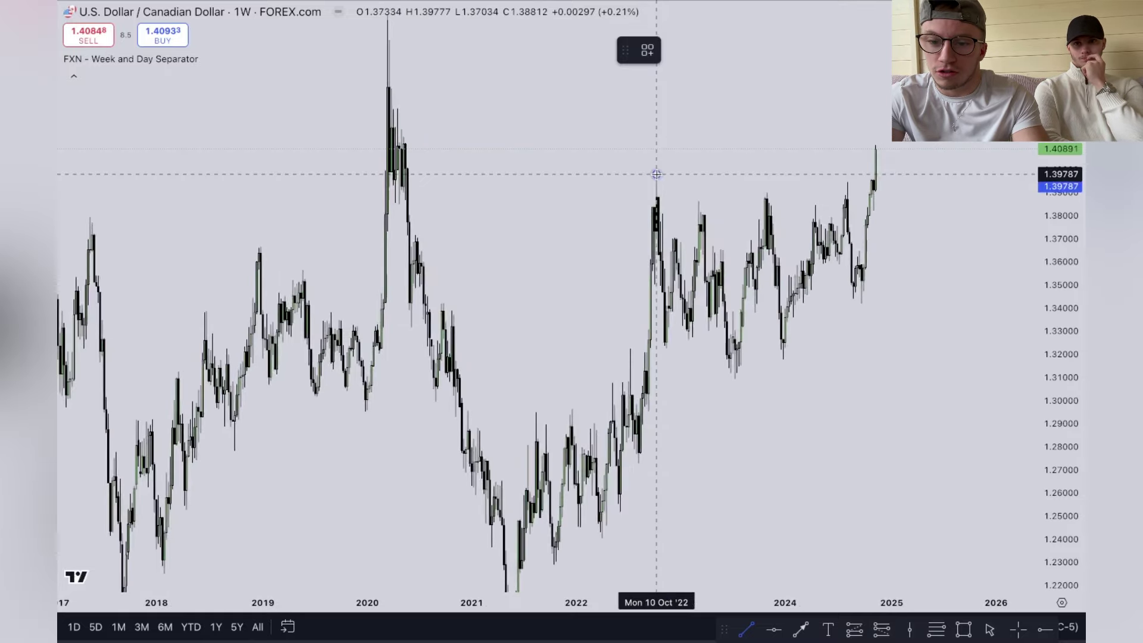
{"action": "left_click", "coordinate": [893, 218]}
{"action": "left_click", "coordinate": [895, 219]}
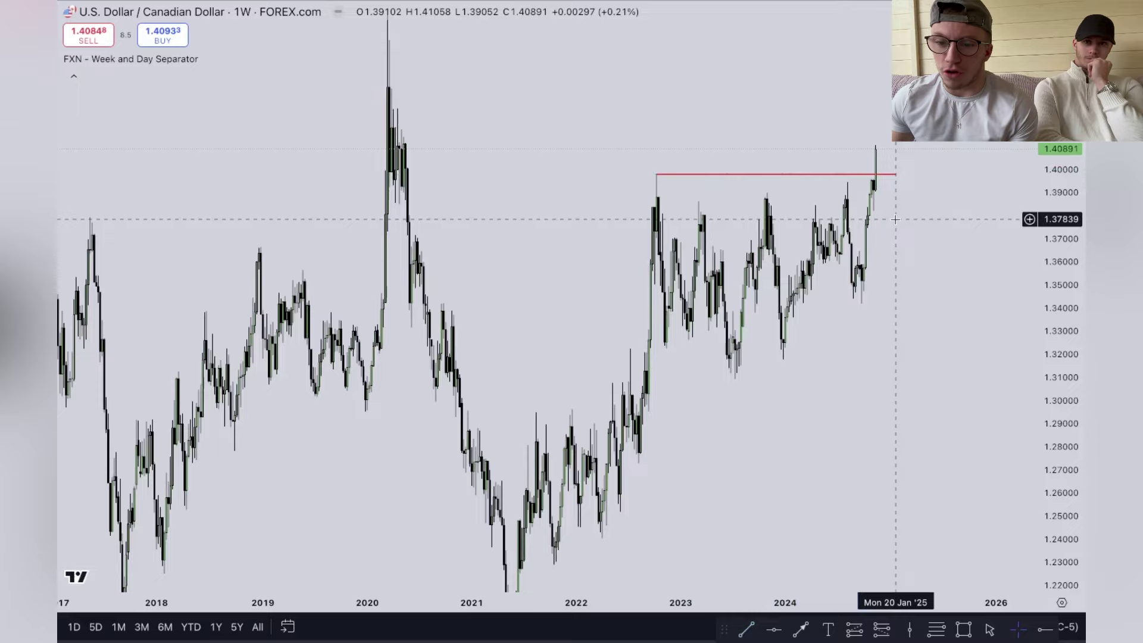
{"action": "left_click_drag", "start_coordinate": [709, 250], "coordinate": [722, 289]}
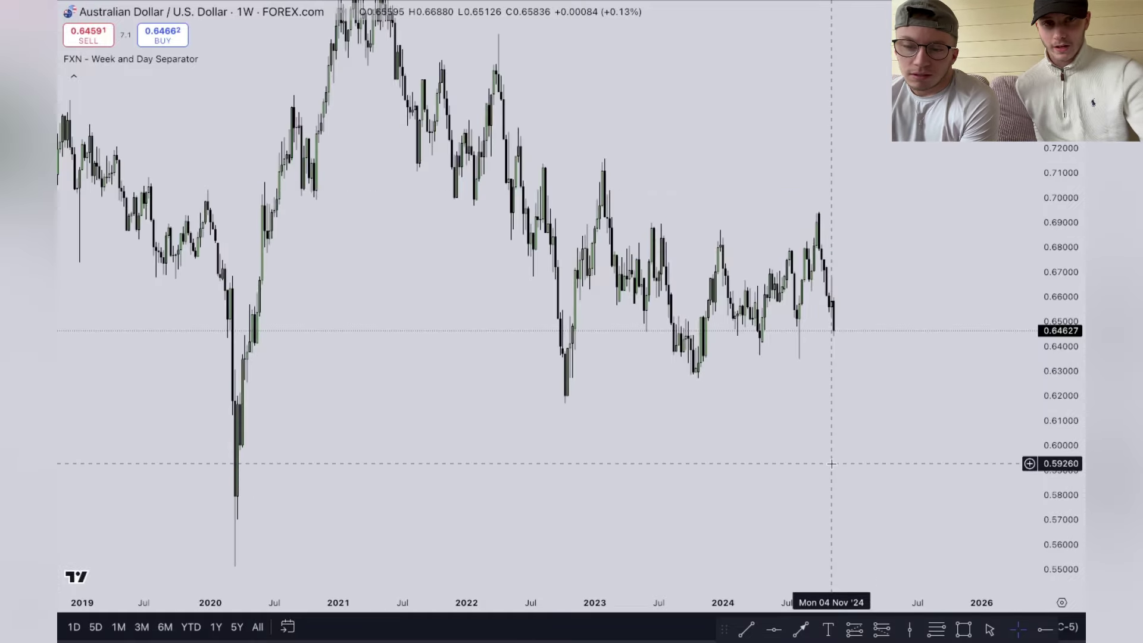
- Examine the weekly Australian Dollar / U.S. Dollar chart from 2020 to November 2024 for swing lows below the current price
{"action": "scroll", "coordinate": [613, 400], "scroll_direction": "up", "scroll_amount": 2}
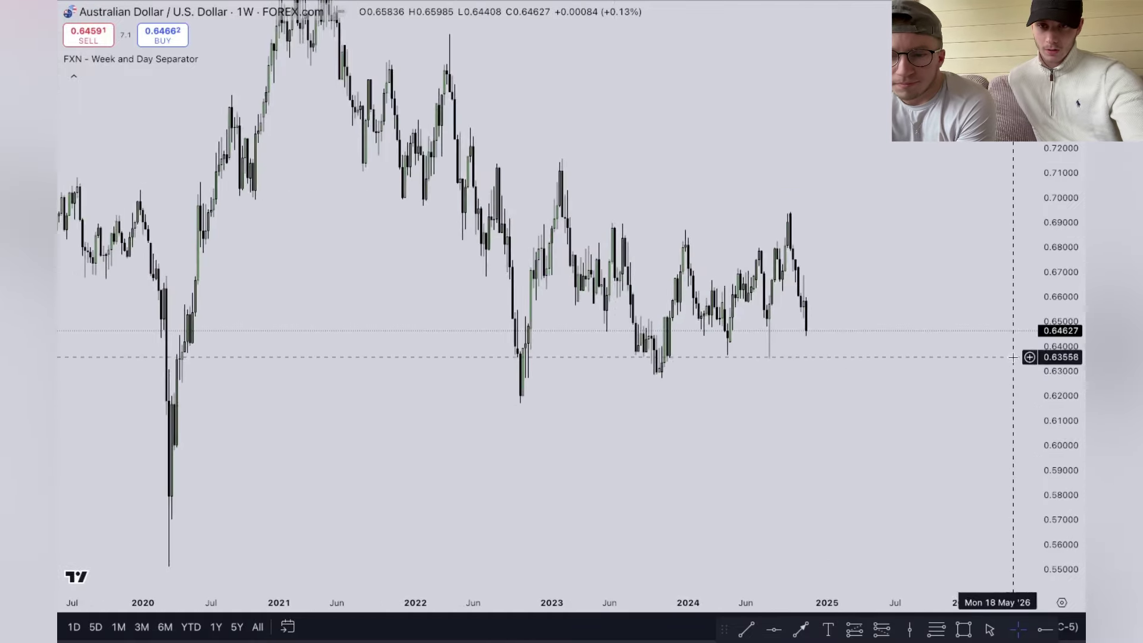
{"action": "left_click_drag", "start_coordinate": [1059, 357], "coordinate": [1060, 333]}
{"action": "left_click_drag", "start_coordinate": [951, 312], "coordinate": [921, 337]}
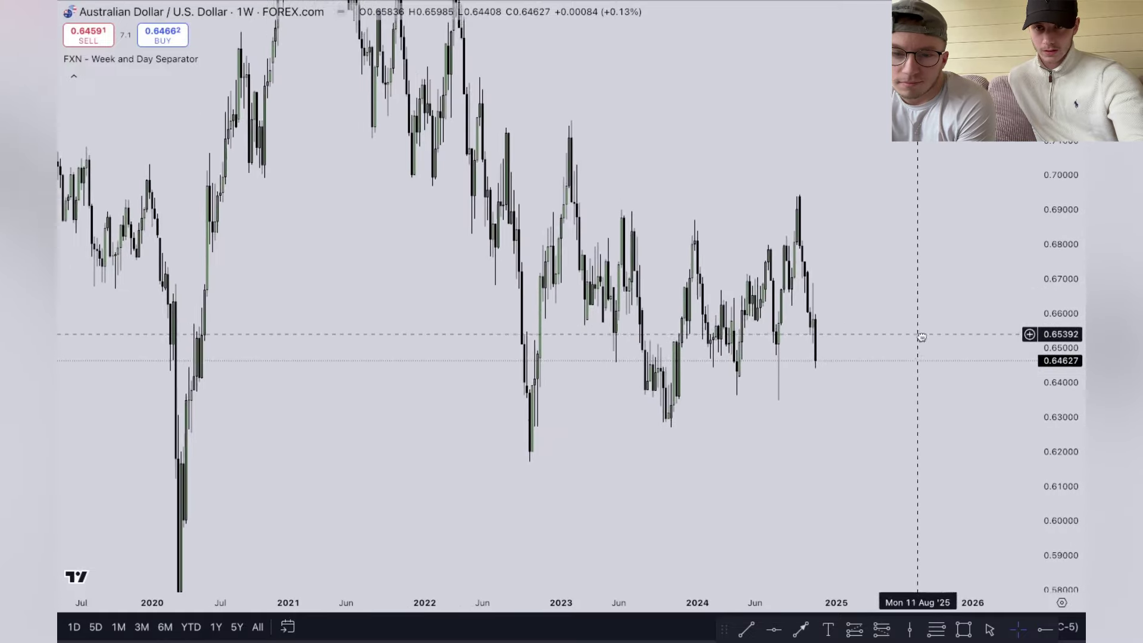
{"action": "scroll", "coordinate": [676, 238], "scroll_direction": "up", "scroll_amount": 3}
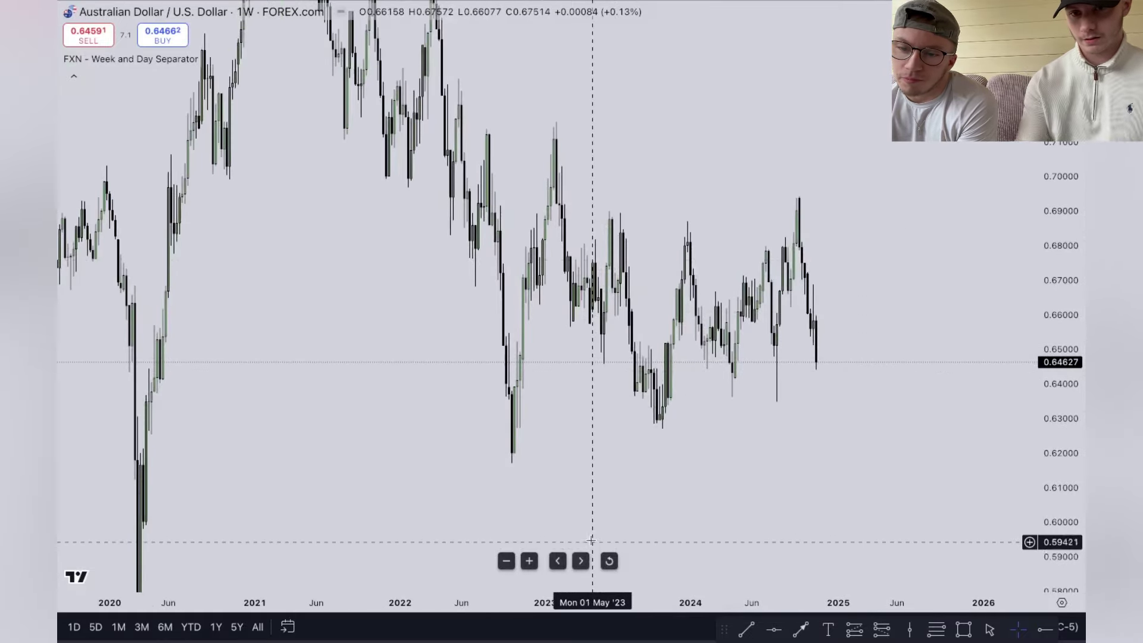
{"action": "scroll", "coordinate": [594, 541], "scroll_direction": "down", "scroll_amount": 5}
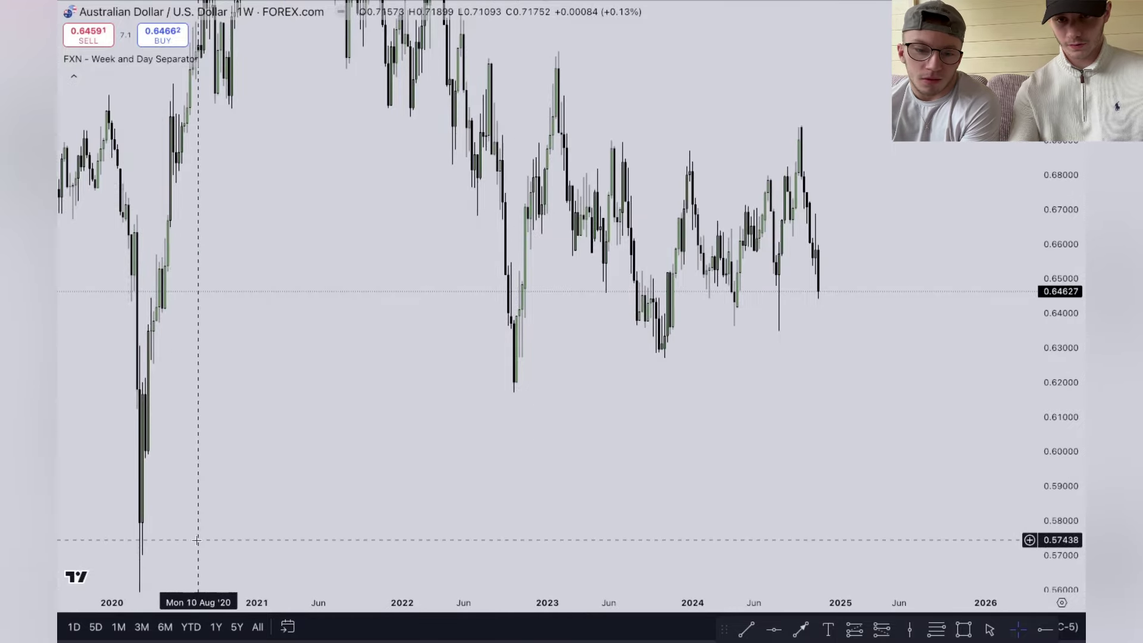
{"action": "scroll", "coordinate": [203, 524], "scroll_direction": "down", "scroll_amount": 1}
{"action": "scroll", "coordinate": [238, 494], "scroll_direction": "up", "scroll_amount": 3}
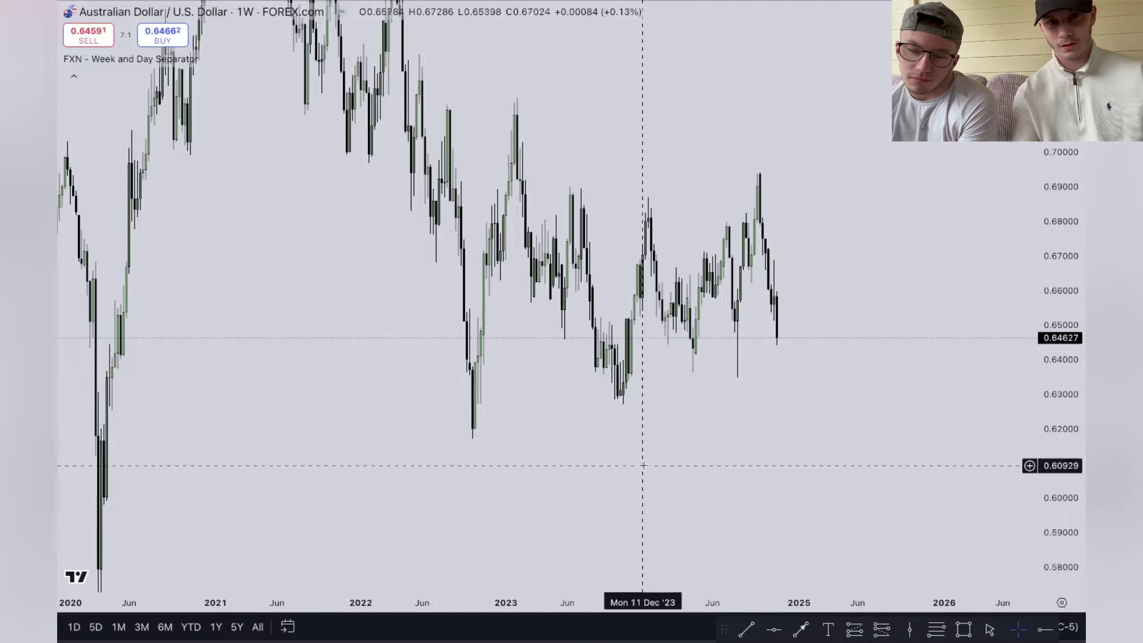
{"action": "left_click_drag", "start_coordinate": [651, 452], "coordinate": [626, 479]}
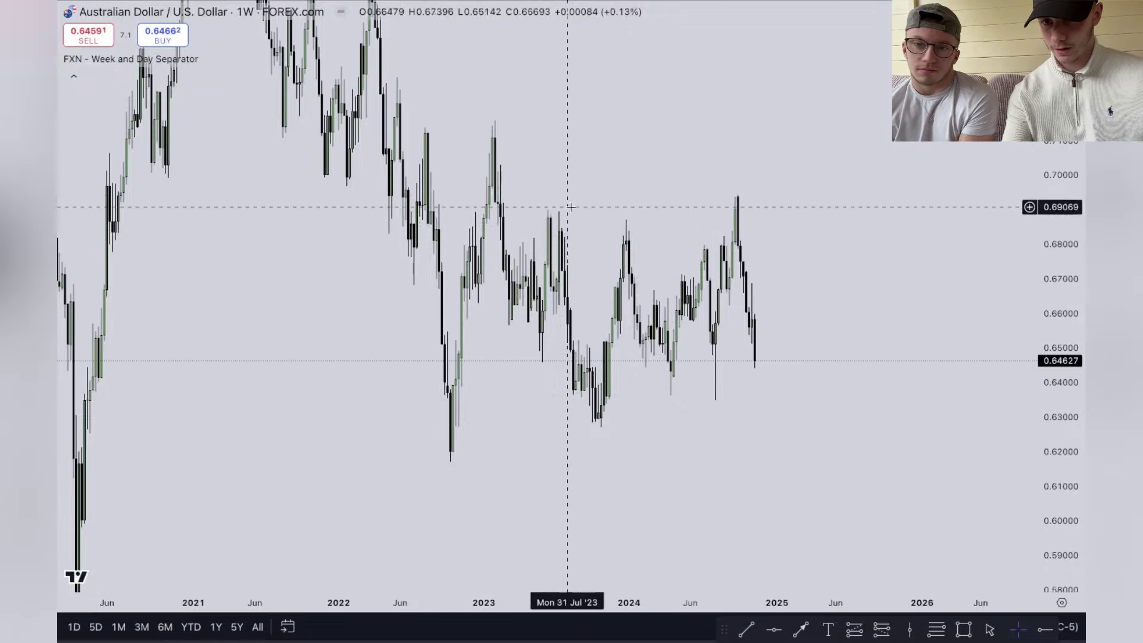
{"action": "scroll", "coordinate": [631, 285], "scroll_direction": "up", "scroll_amount": 5}
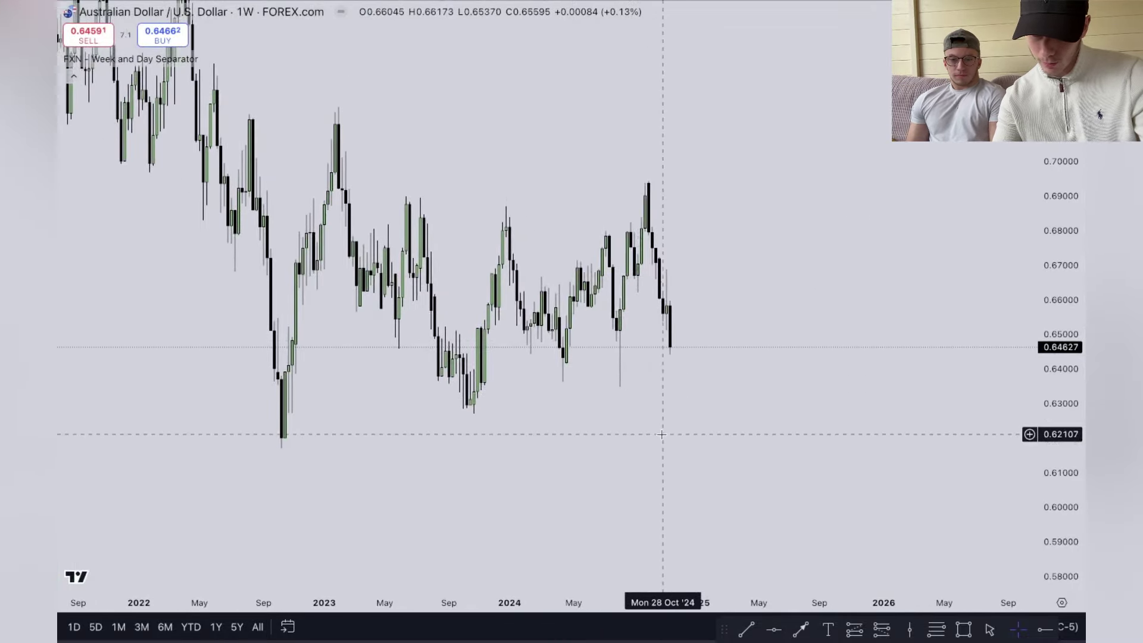
{"action": "scroll", "coordinate": [661, 433], "scroll_direction": "up", "scroll_amount": 3}
{"action": "scroll", "coordinate": [661, 434], "scroll_direction": "up", "scroll_amount": 1}
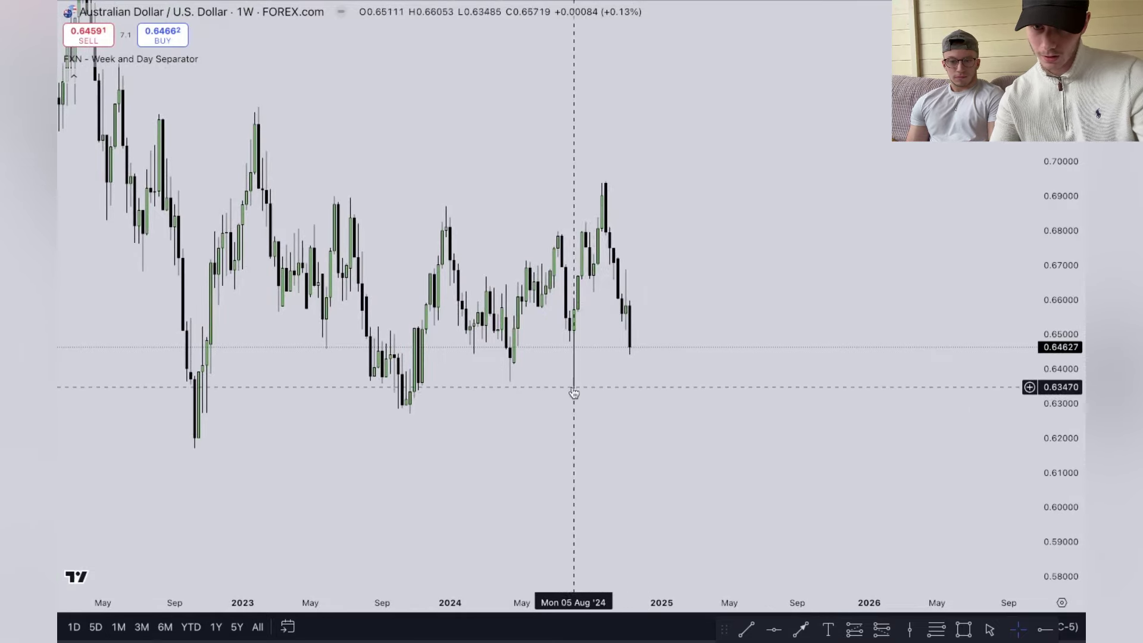
- Draw a horizontal trend line from the 5 August 2024 low to 13 January 2025 and align it with the wick at 0.63470
{"action": "left_click", "coordinate": [746, 629]}
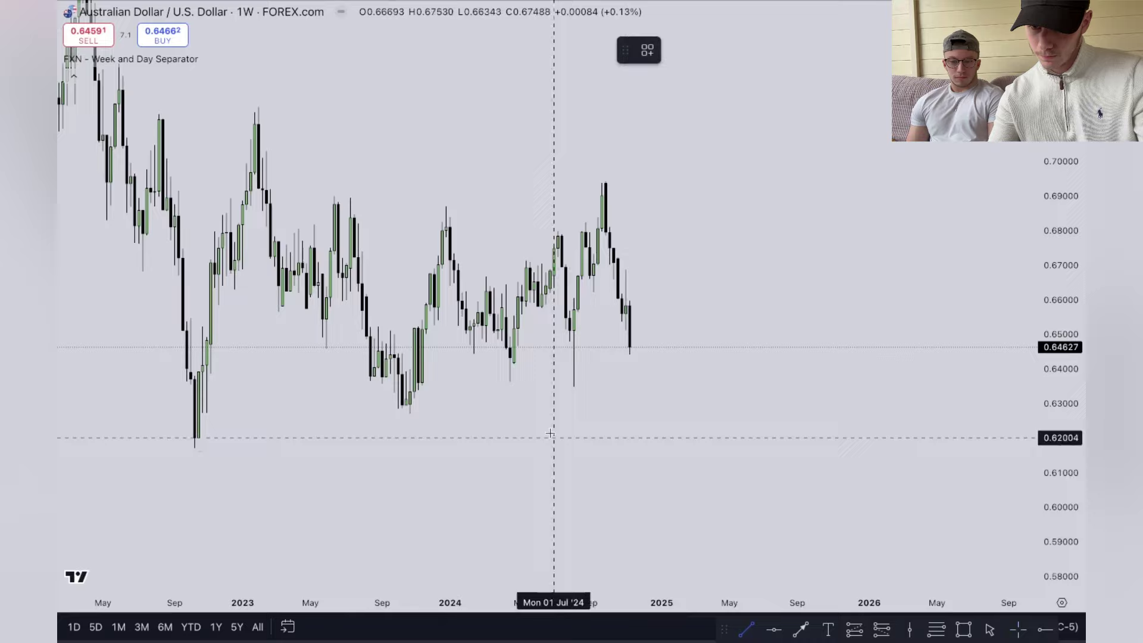
{"action": "left_click", "coordinate": [573, 384]}
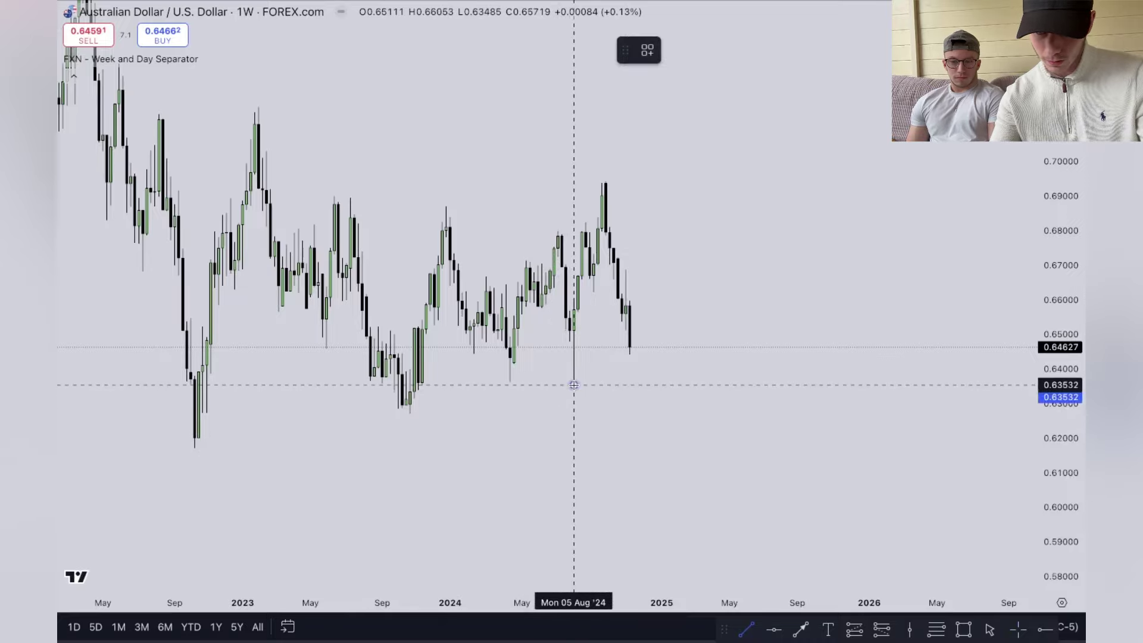
{"action": "left_click", "coordinate": [665, 385]}
{"action": "left_click", "coordinate": [638, 418]}
{"action": "scroll", "coordinate": [639, 418], "scroll_direction": "up", "scroll_amount": 2}
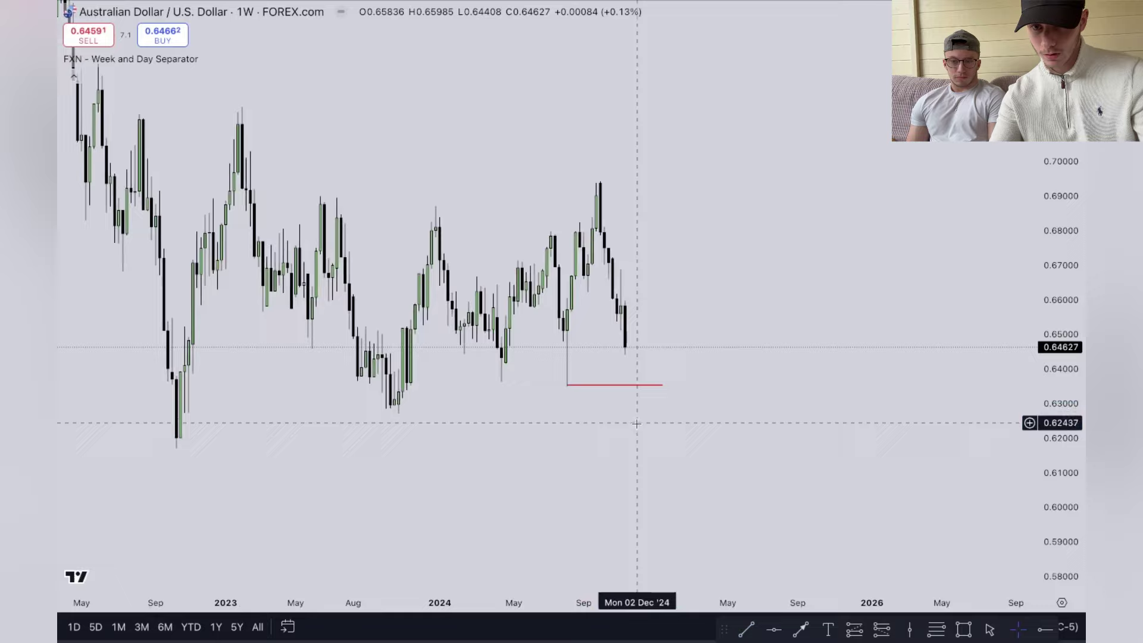
{"action": "left_click", "coordinate": [612, 391]}
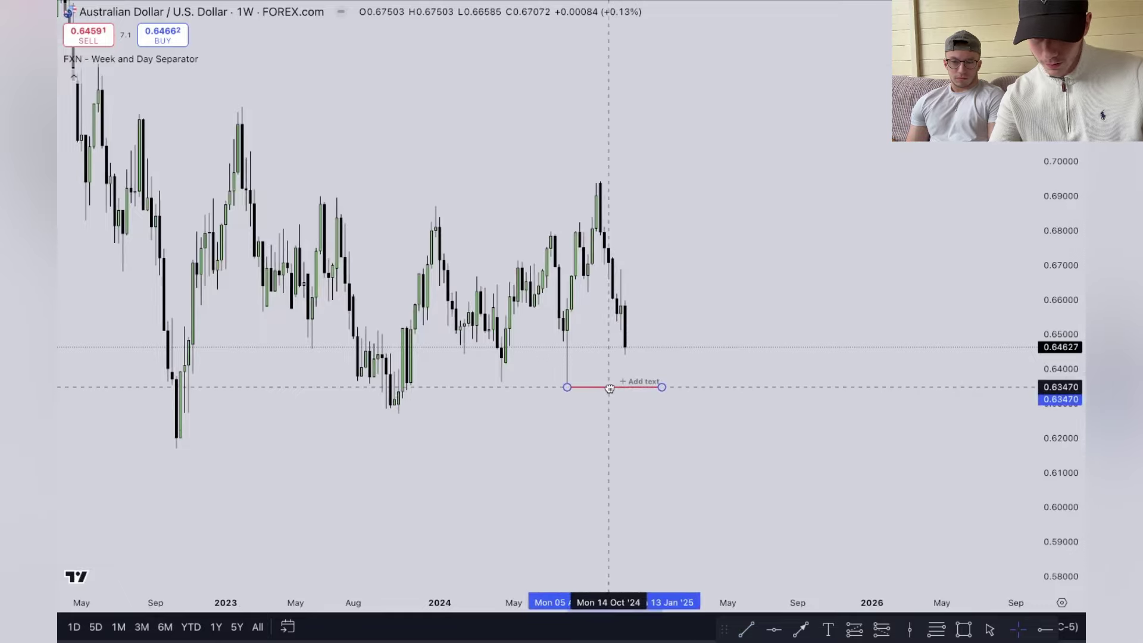
{"action": "left_click", "coordinate": [599, 426]}
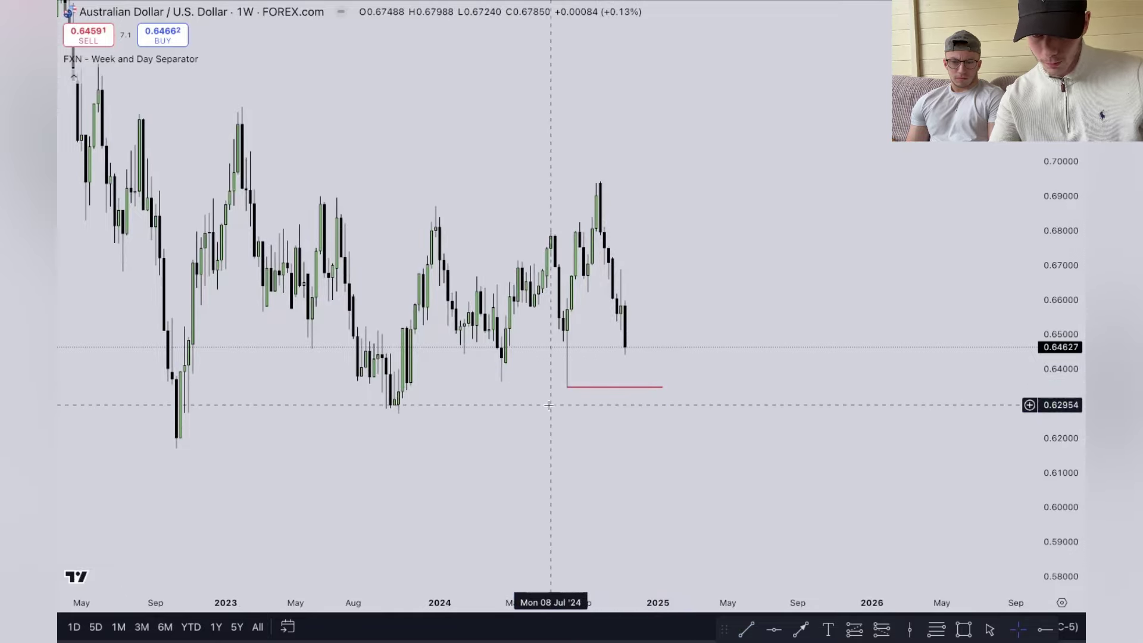
- Switch the Australian Dollar / U.S. Dollar chart to the 1D timeframe and stretch its price scale
{"action": "type", "text": "1D"}
{"action": "key", "text": "Return"}
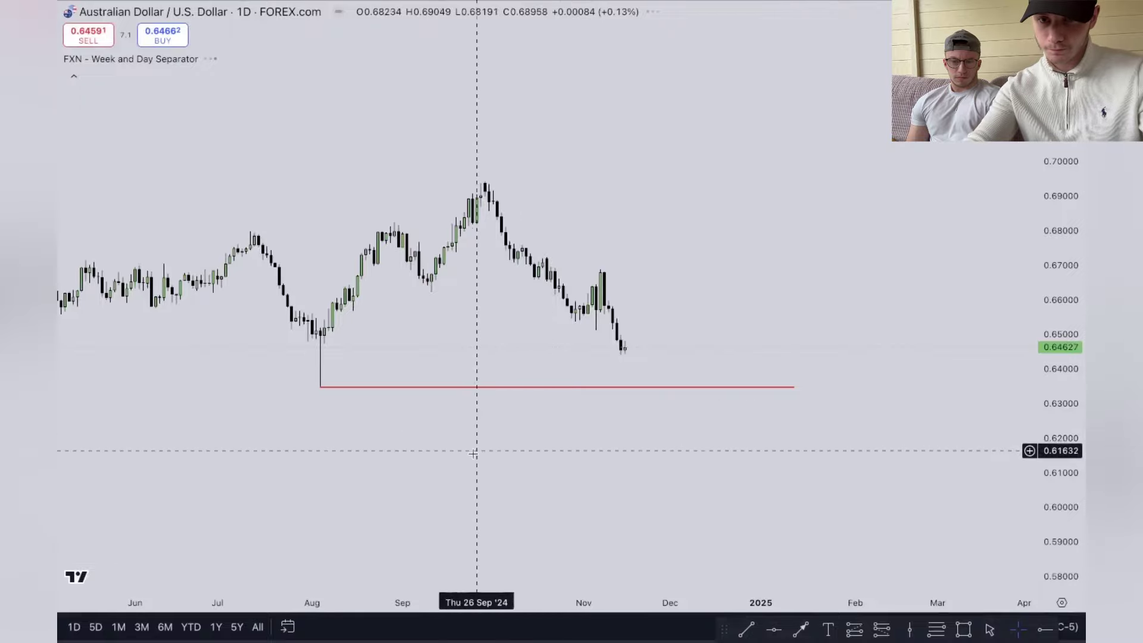
{"action": "scroll", "coordinate": [473, 454], "scroll_direction": "up", "scroll_amount": 2}
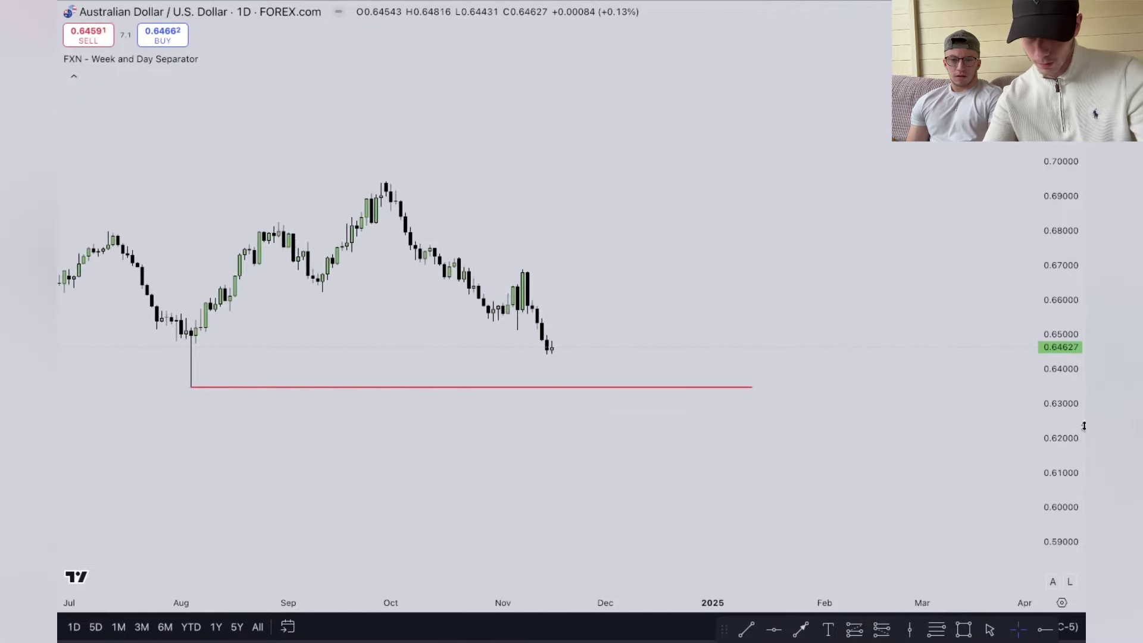
{"action": "left_click_drag", "start_coordinate": [1066, 429], "coordinate": [1057, 271]}
{"action": "left_click_drag", "start_coordinate": [804, 382], "coordinate": [819, 324]}
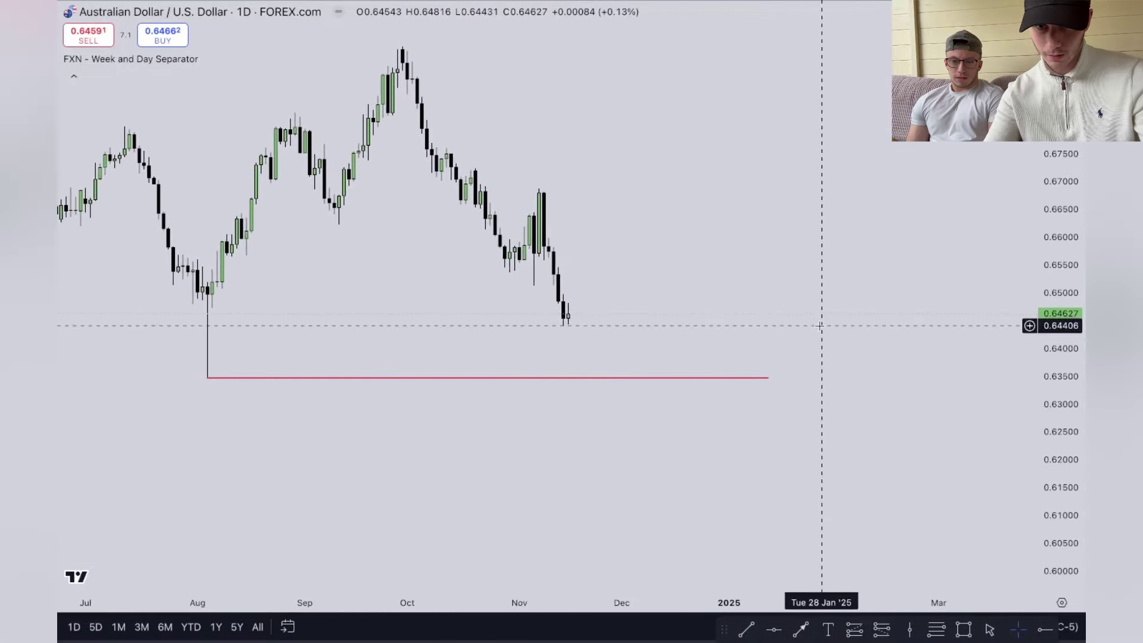
{"action": "scroll", "coordinate": [819, 324], "scroll_direction": "up", "scroll_amount": 1}
{"action": "left_click_drag", "start_coordinate": [719, 305], "coordinate": [741, 319]}
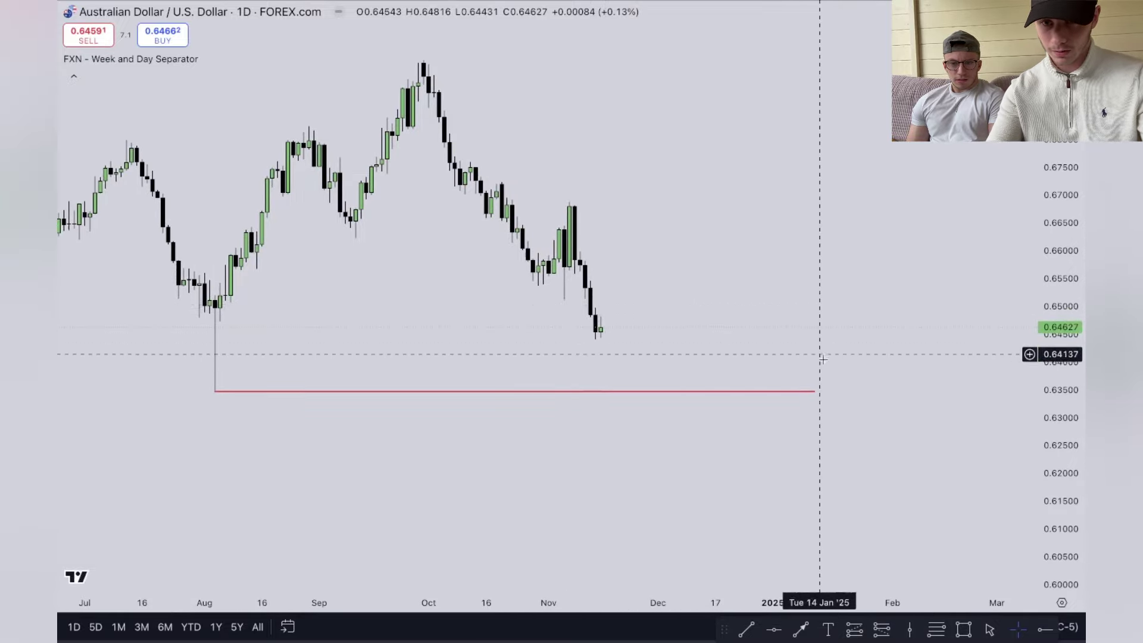
- Draw a Fibonacci retracement across the gap between the November 2024 daily candles, from 0.65164 down to about 0.65000, and delete it
{"action": "left_click", "coordinate": [935, 630]}
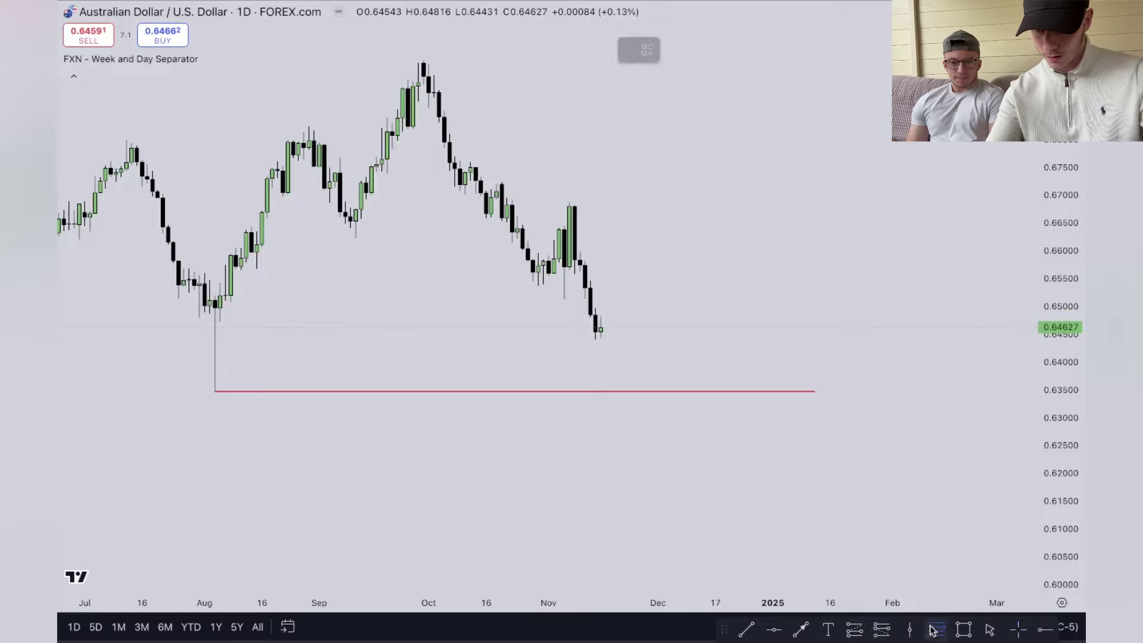
{"action": "left_click", "coordinate": [585, 296]}
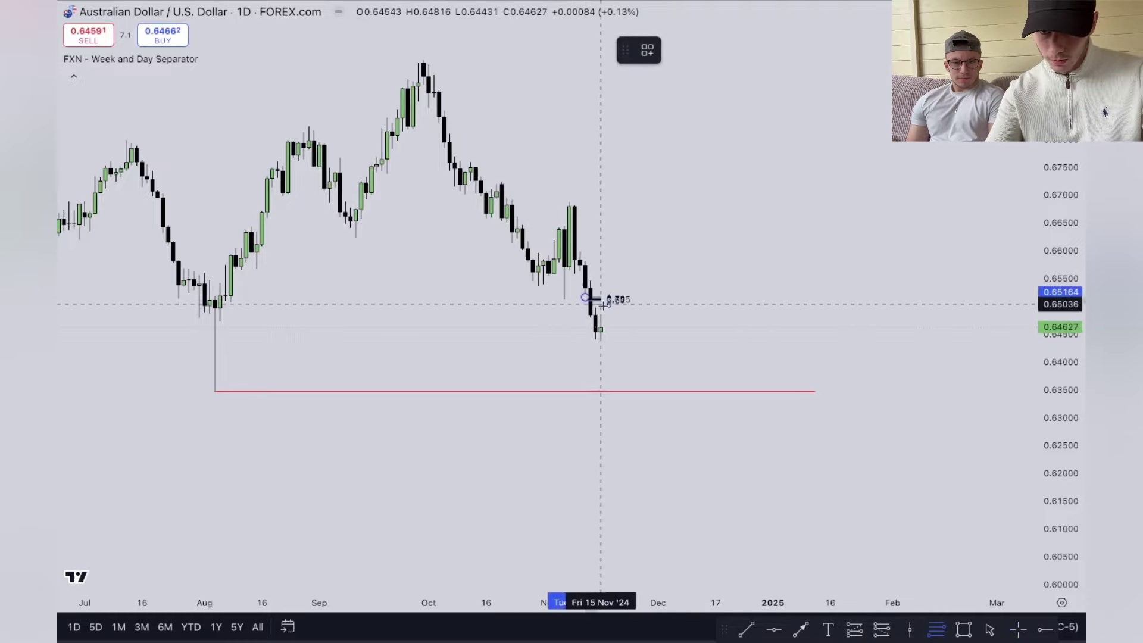
{"action": "left_click", "coordinate": [647, 307]}
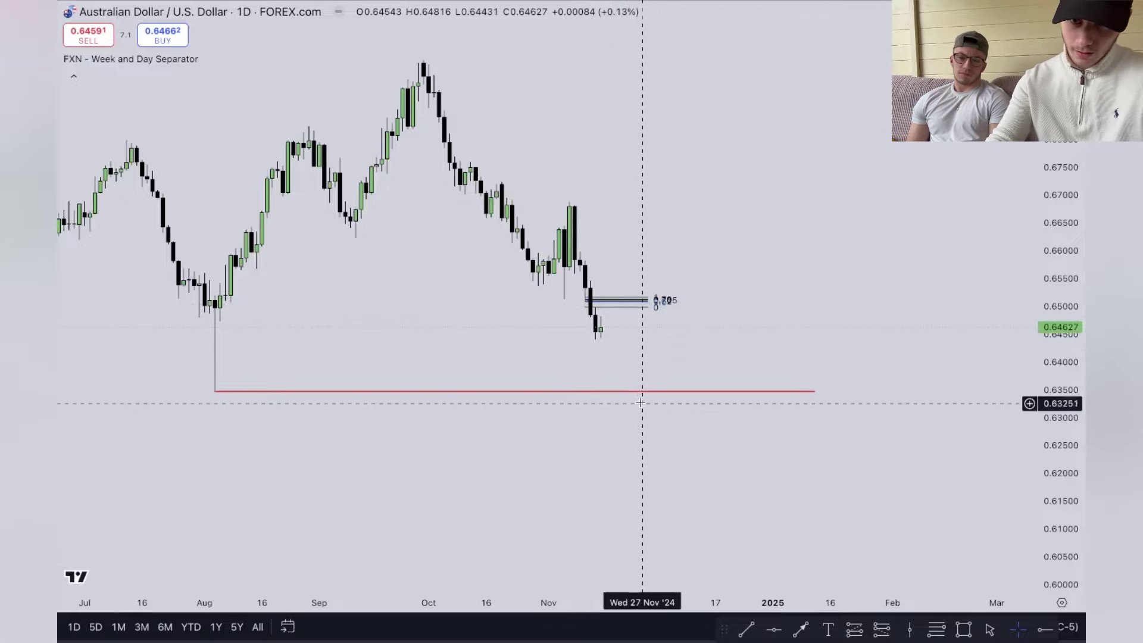
{"action": "scroll", "coordinate": [548, 375], "scroll_direction": "left", "scroll_amount": 5}
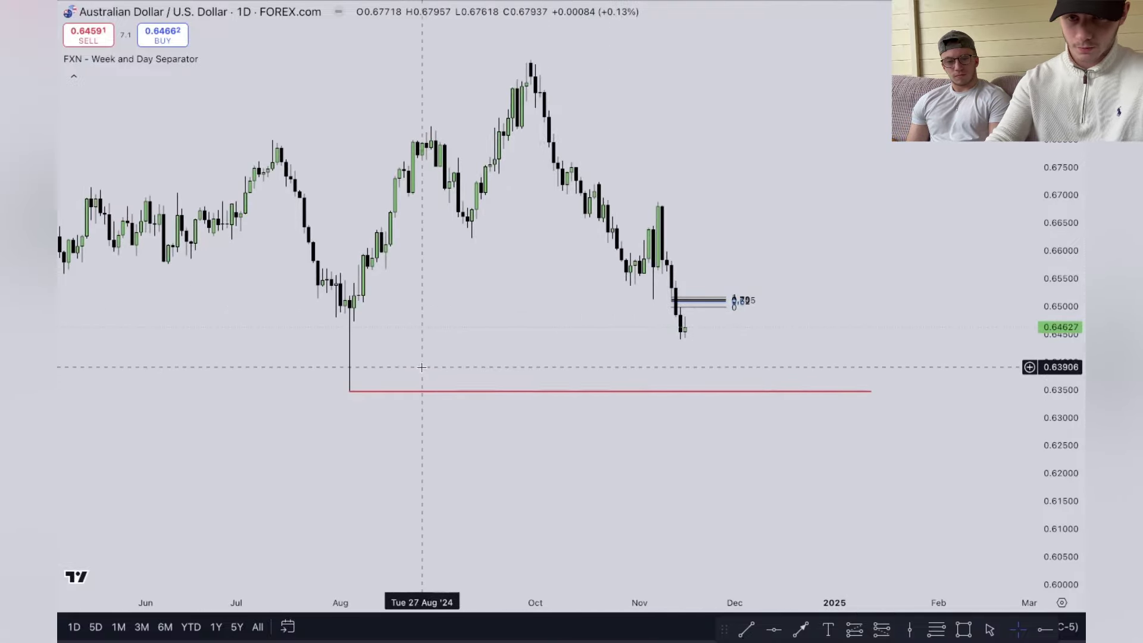
{"action": "left_click", "coordinate": [716, 308]}
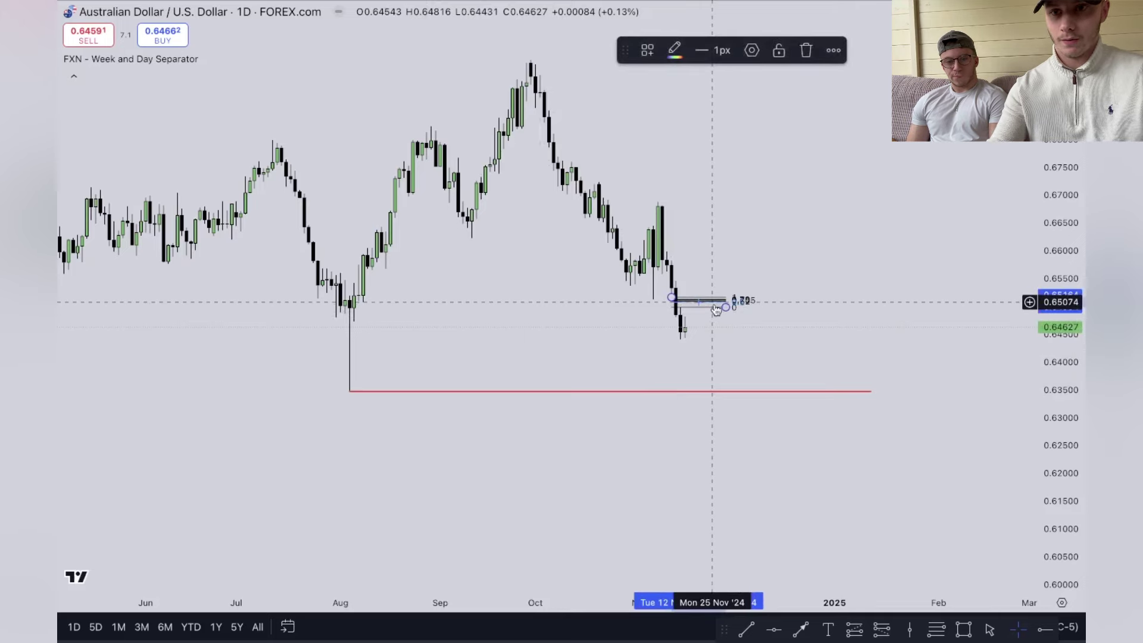
{"action": "key", "text": "Delete"}
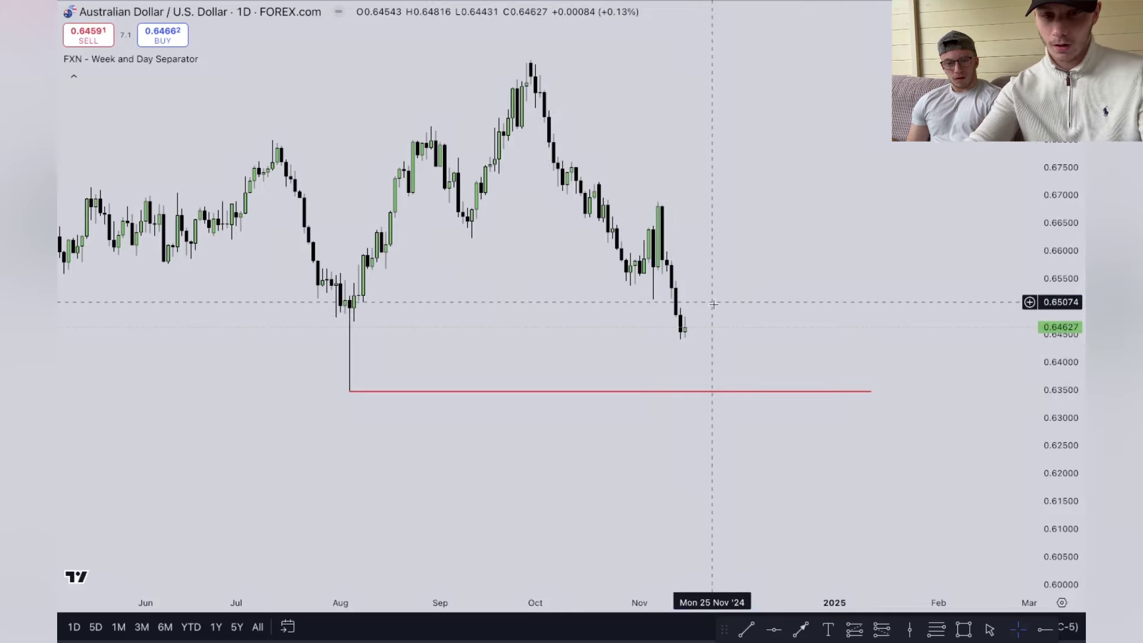
- Switch the Australian Dollar / U.S. Dollar chart to the 1W timeframe
{"action": "type", "text": "1"}
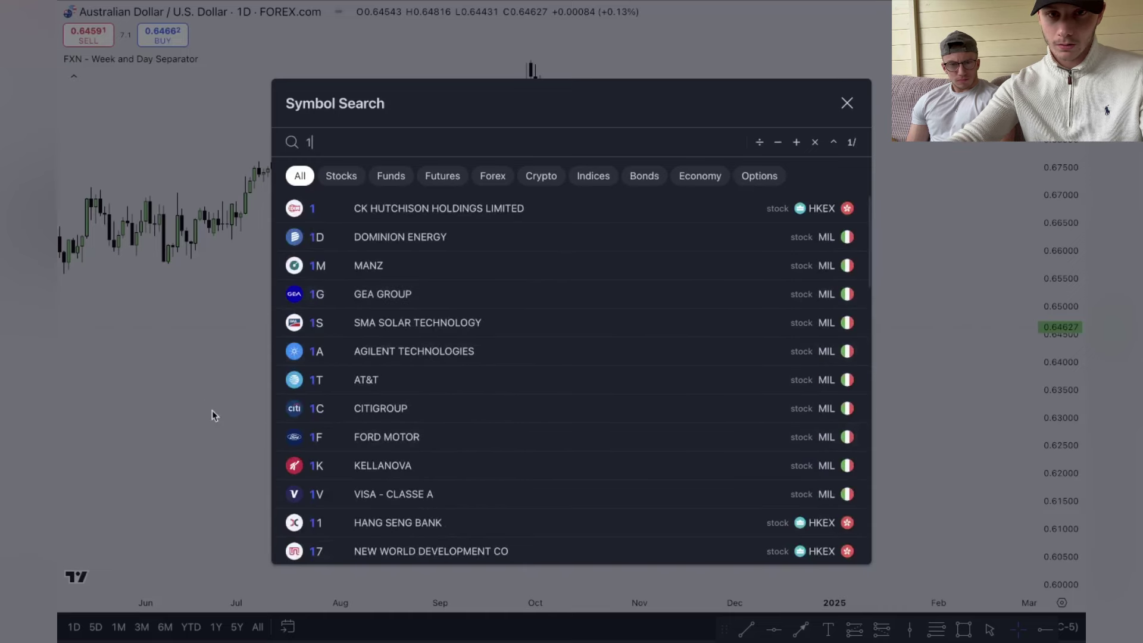
{"action": "key", "text": "Escape"}
{"action": "type", "text": "1w"}
{"action": "key", "text": "Return"}
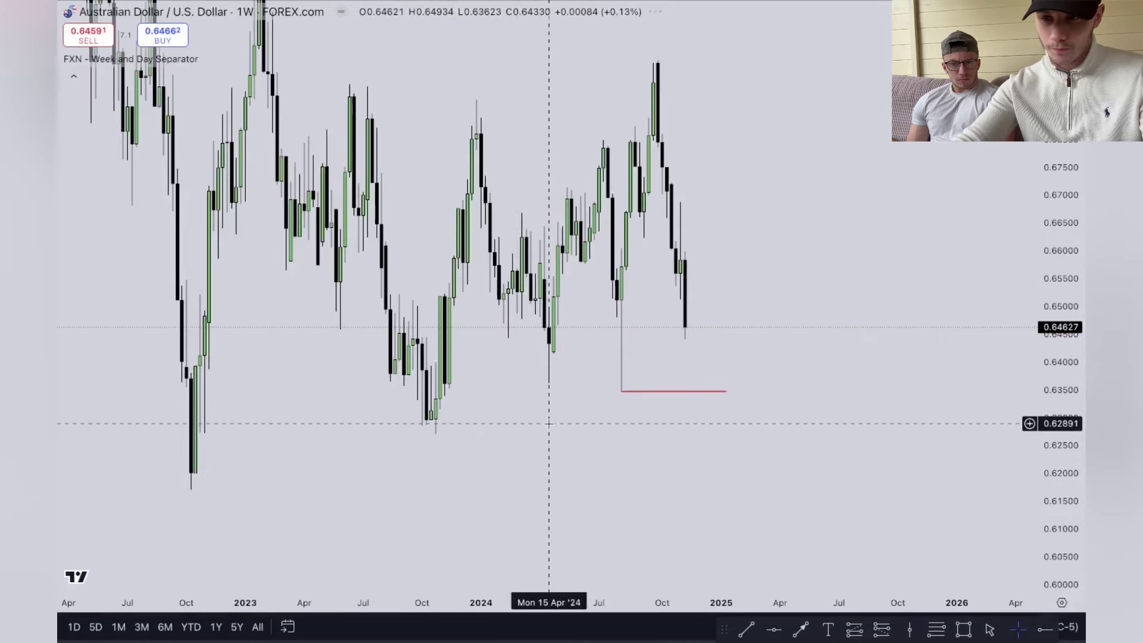
- Draw a horizontal trend line at 0.62750 from the 23 October 2023 weekly low to 10 March 2025
{"action": "scroll", "coordinate": [549, 423], "scroll_direction": "down", "scroll_amount": 2}
{"action": "scroll", "coordinate": [561, 434], "scroll_direction": "down", "scroll_amount": 1}
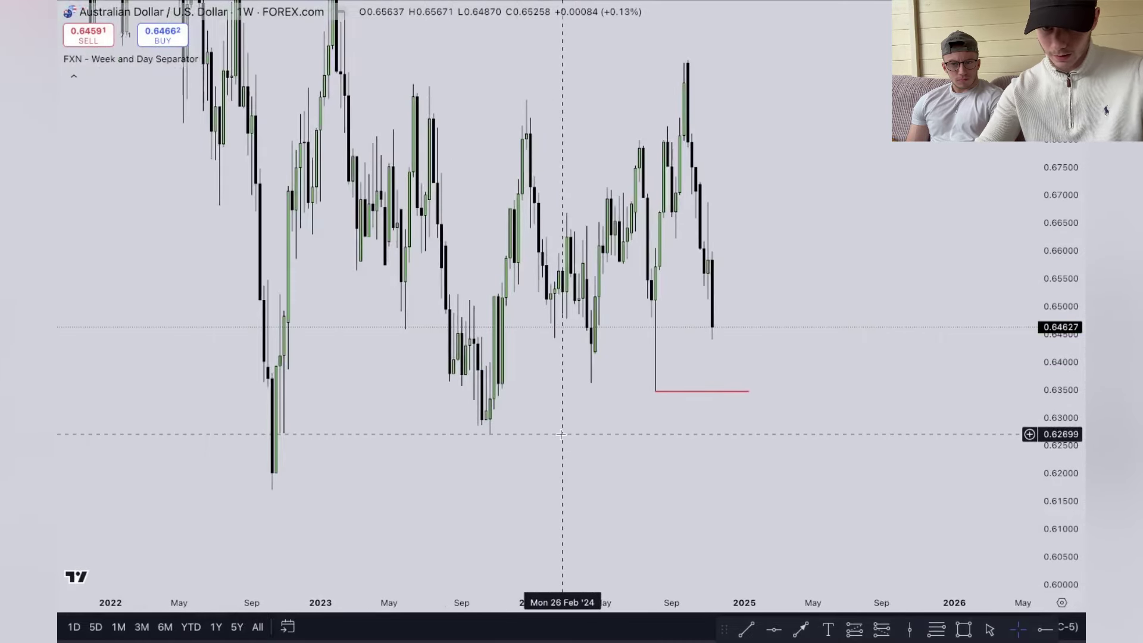
{"action": "left_click", "coordinate": [746, 629]}
{"action": "left_click", "coordinate": [490, 434]}
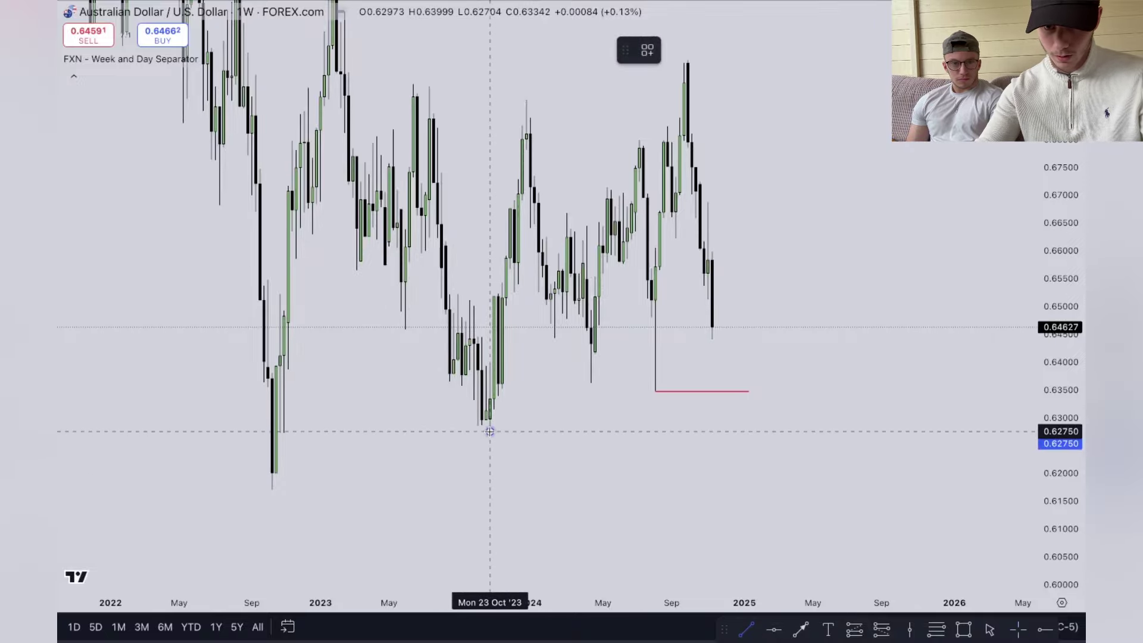
{"action": "left_click", "coordinate": [777, 431]}
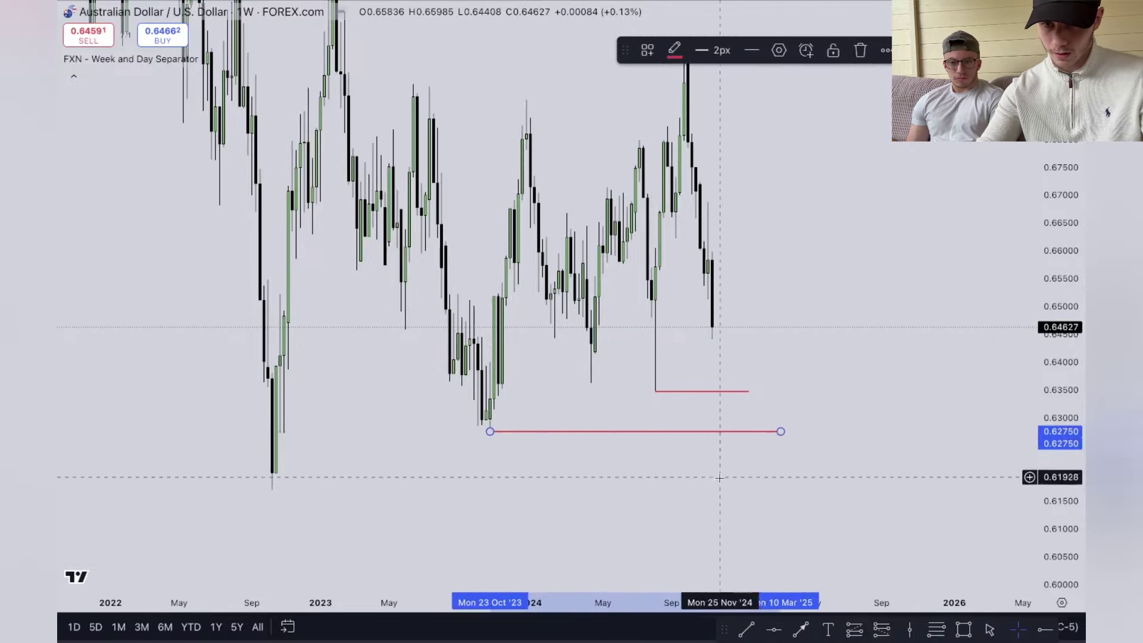
{"action": "left_click", "coordinate": [714, 411]}
{"action": "scroll", "coordinate": [583, 530], "scroll_direction": "down", "scroll_amount": 3}
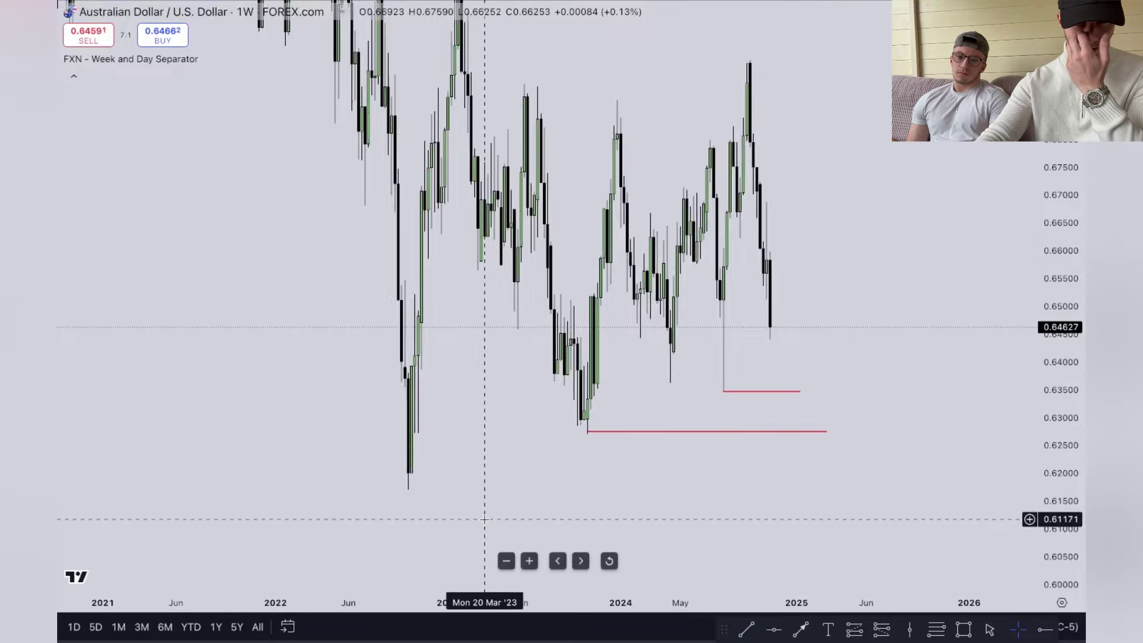
{"action": "left_click_drag", "start_coordinate": [485, 517], "coordinate": [490, 490]}
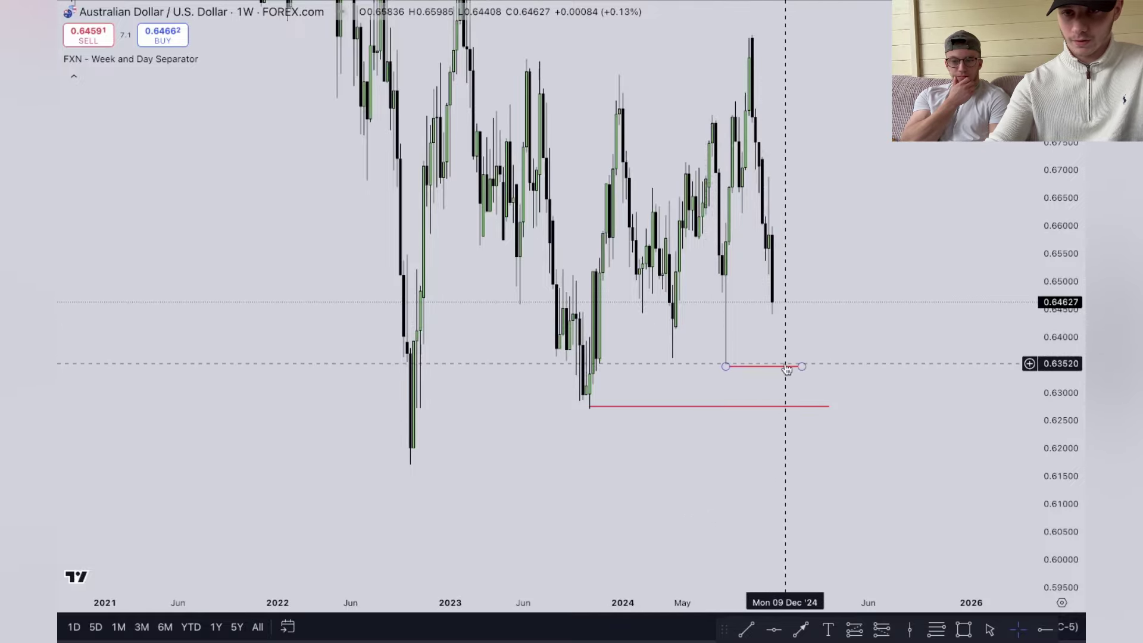
{"action": "scroll", "coordinate": [787, 369], "scroll_direction": "right", "scroll_amount": 3}
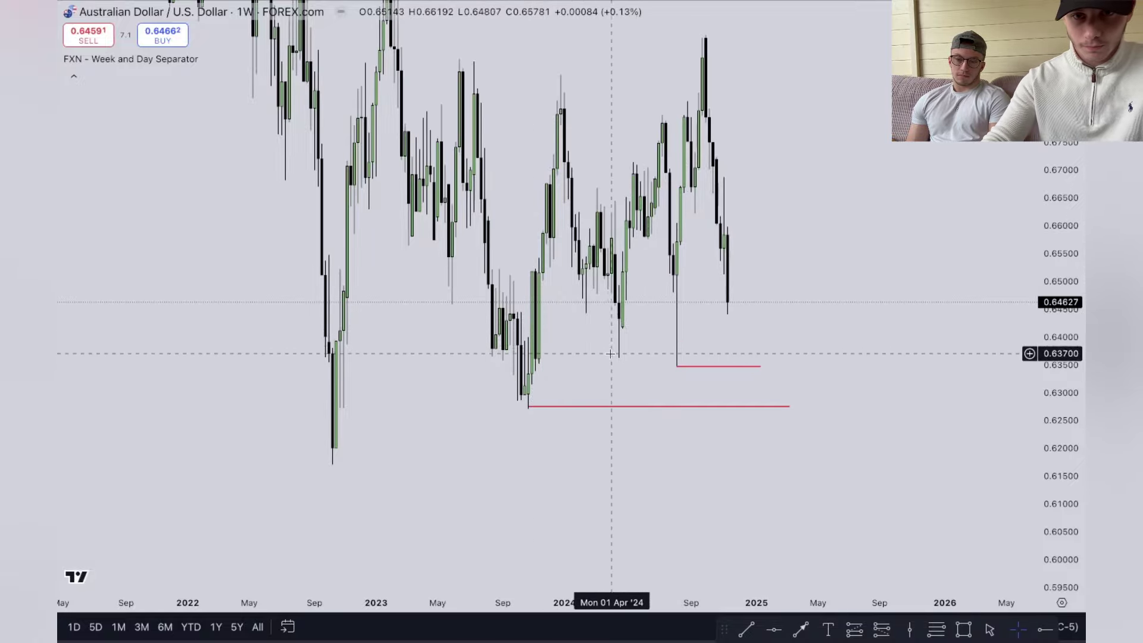
{"action": "scroll", "coordinate": [610, 354], "scroll_direction": "up", "scroll_amount": 2}
{"action": "scroll", "coordinate": [611, 354], "scroll_direction": "up", "scroll_amount": 2}
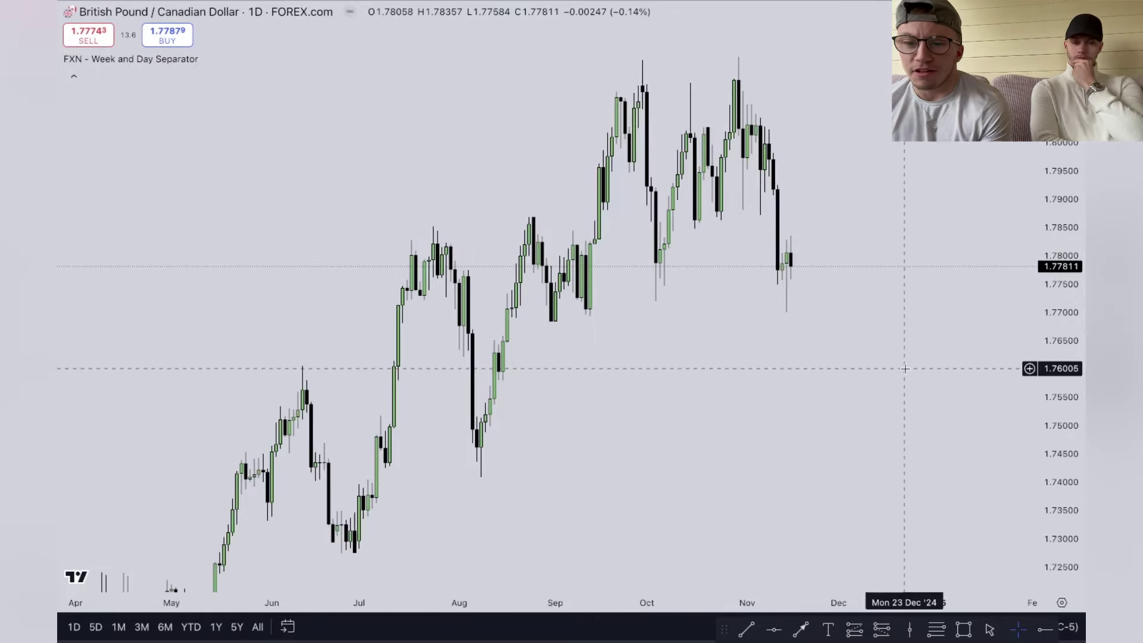
- Draw a horizontal trend line on the daily British Pound / Canadian Dollar chart at 1.76939, from the 12 September 2024 low to late November 2024
{"action": "left_click", "coordinate": [746, 629]}
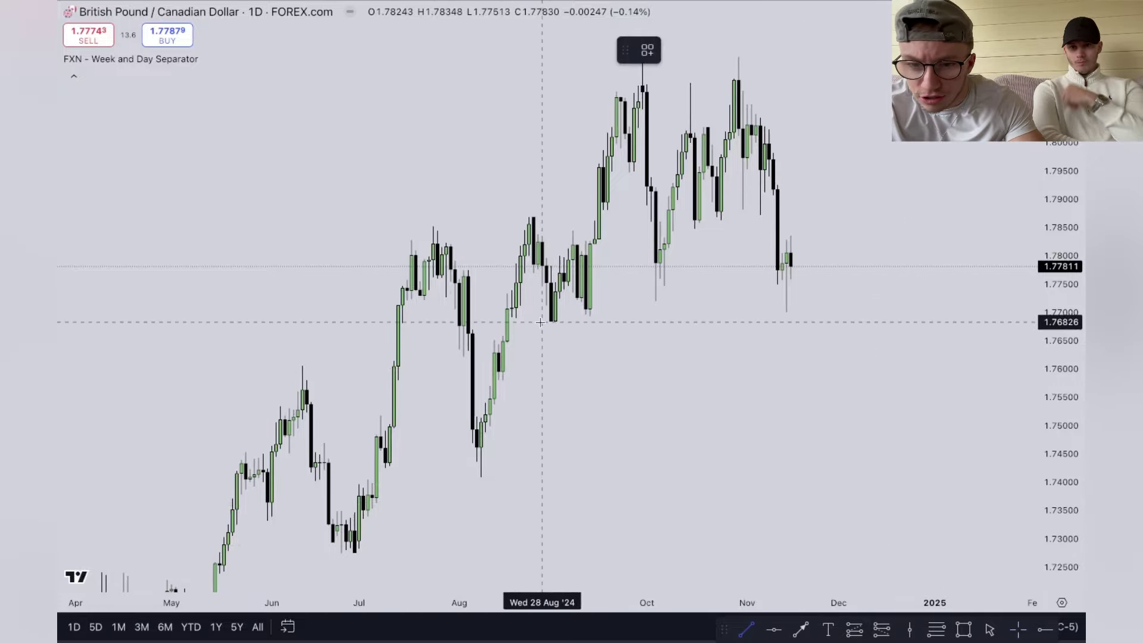
{"action": "scroll", "coordinate": [548, 319], "scroll_direction": "right", "scroll_amount": 3}
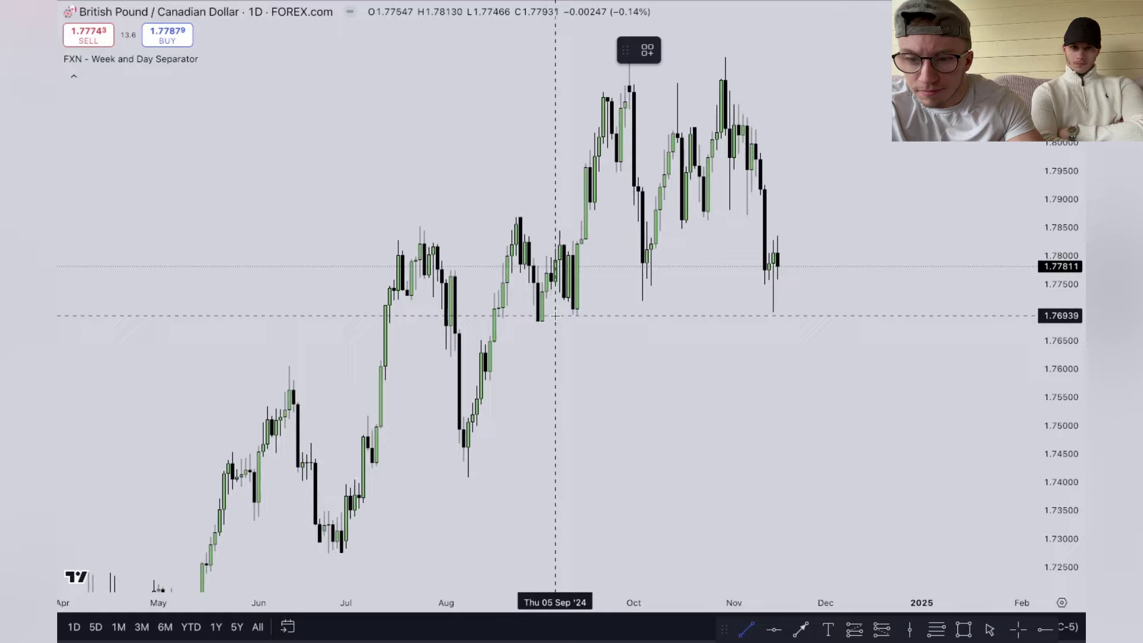
{"action": "scroll", "coordinate": [555, 316], "scroll_direction": "right", "scroll_amount": 1}
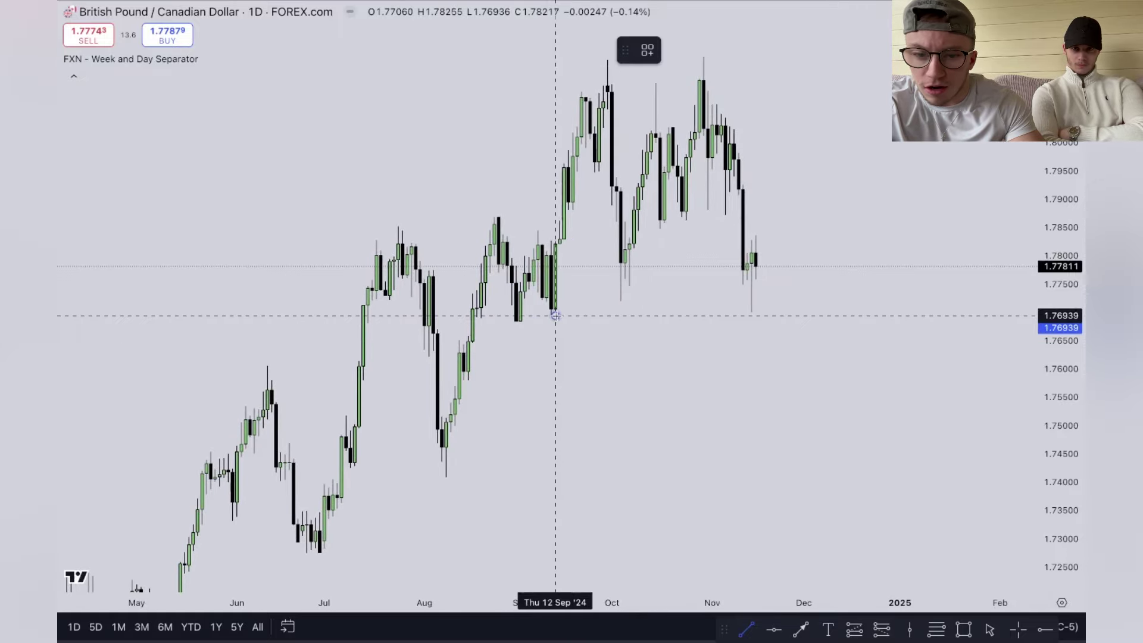
{"action": "left_click", "coordinate": [556, 315]}
{"action": "left_click", "coordinate": [791, 315]}
{"action": "left_click", "coordinate": [792, 367]}
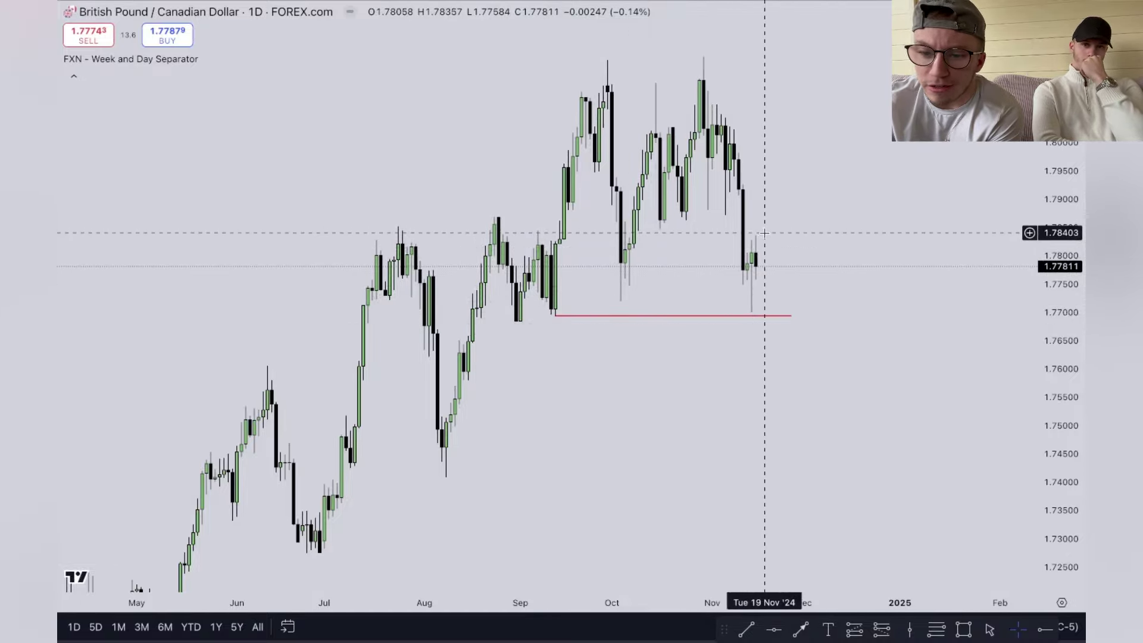
- Switch the British Pound / Canadian Dollar chart to the 1h timeframe and view the mid-November price action above the drawn line
{"action": "type", "text": "1h"}
{"action": "key", "text": "Return"}
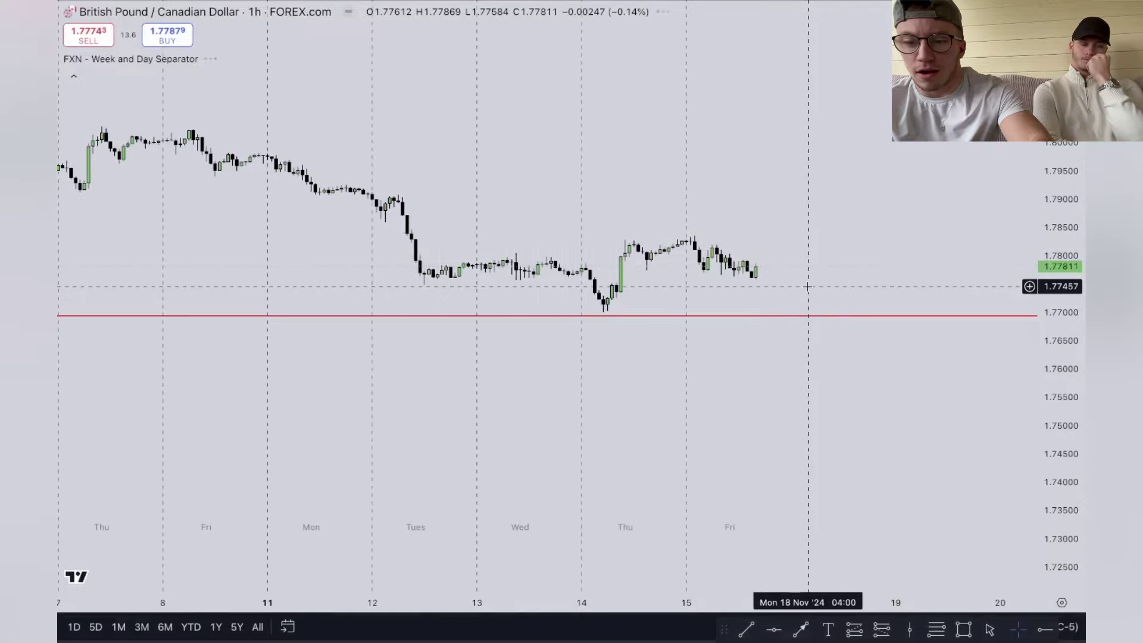
{"action": "left_click_drag", "start_coordinate": [807, 286], "coordinate": [958, 234]}
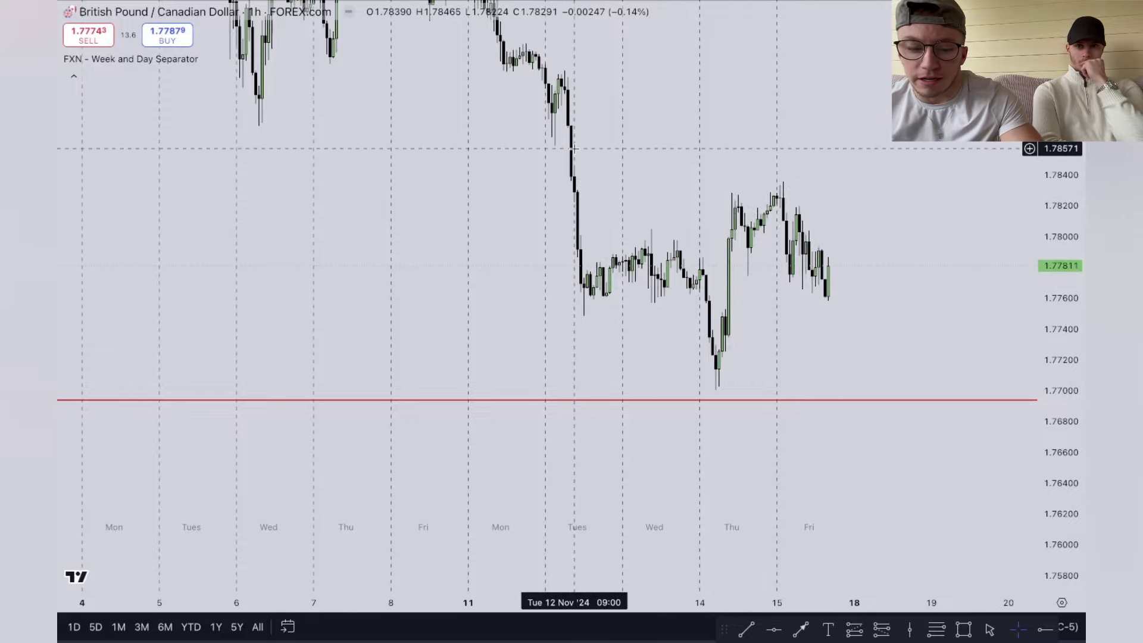
- Return the chart to the 1D timeframe, compress its price scale and examine the June to November 2024 swings around the drawn low
{"action": "type", "text": "1D"}
{"action": "key", "text": "Return"}
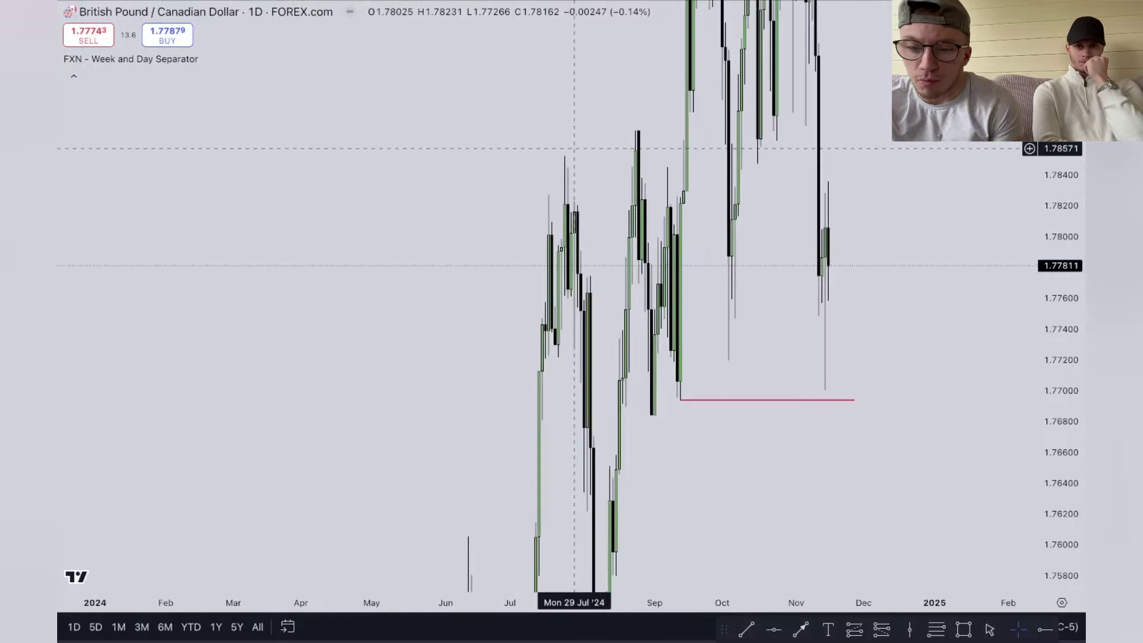
{"action": "left_click_drag", "start_coordinate": [1070, 292], "coordinate": [1070, 319]}
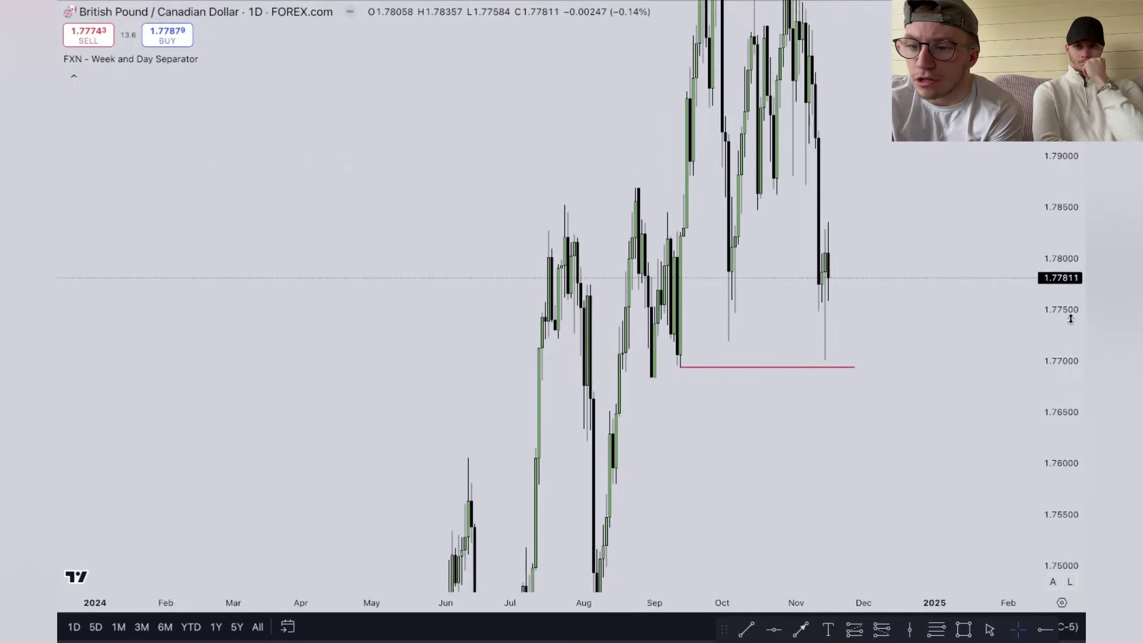
{"action": "left_click_drag", "start_coordinate": [1066, 190], "coordinate": [1067, 214]}
{"action": "scroll", "coordinate": [1001, 296], "scroll_direction": "up", "scroll_amount": 3}
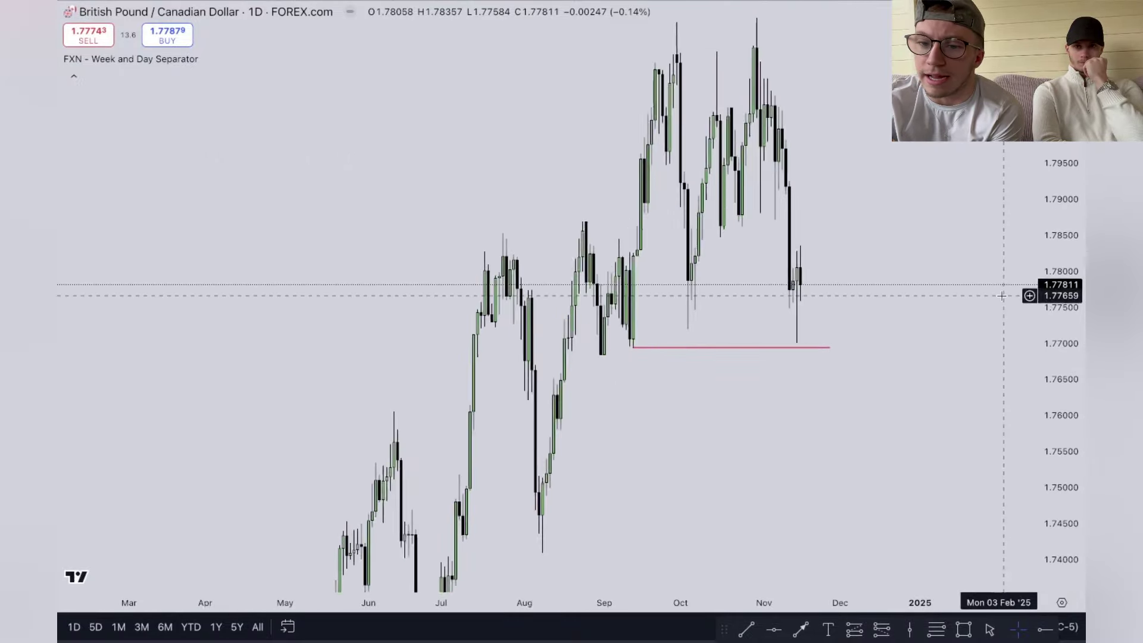
{"action": "scroll", "coordinate": [1001, 296], "scroll_direction": "up", "scroll_amount": 2}
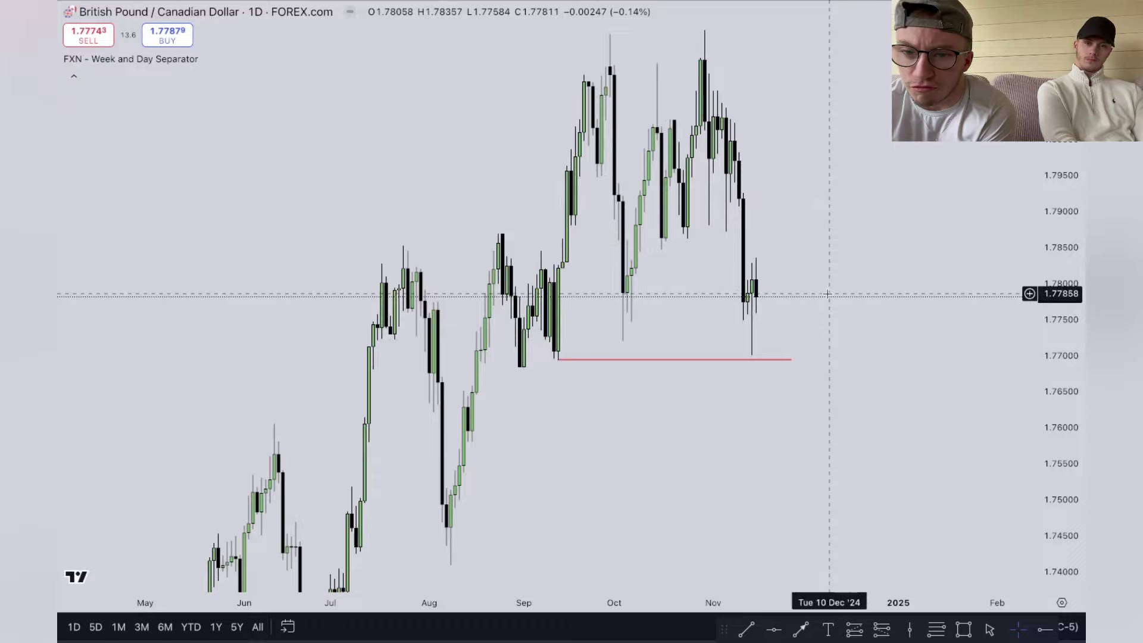
{"action": "scroll", "coordinate": [801, 258], "scroll_direction": "left", "scroll_amount": 3}
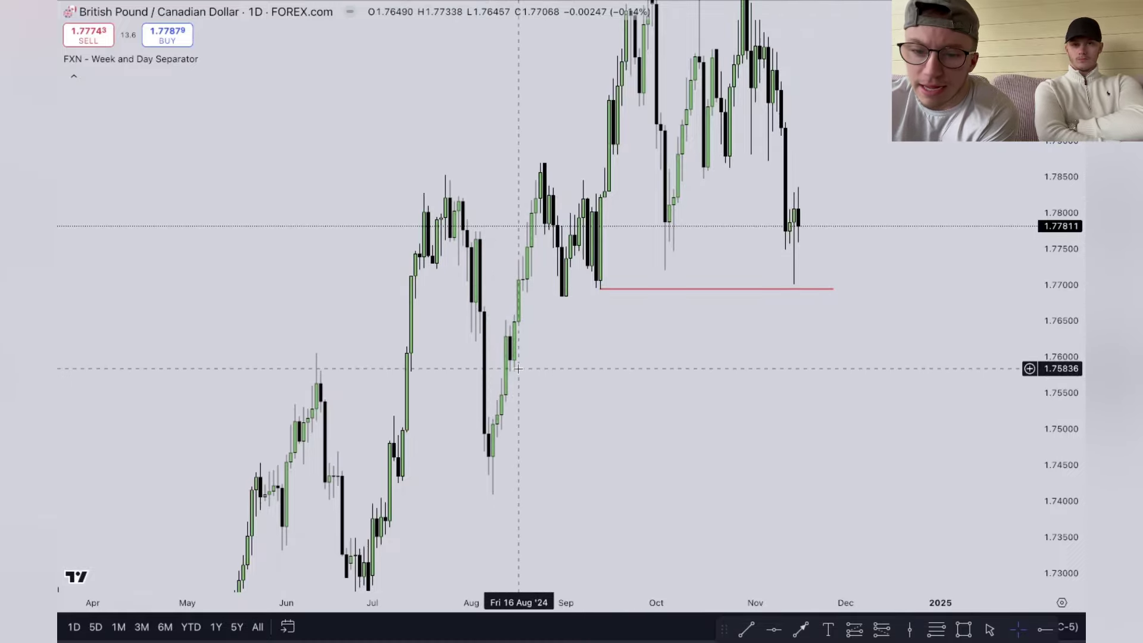
{"action": "left_click_drag", "start_coordinate": [946, 312], "coordinate": [946, 400]}
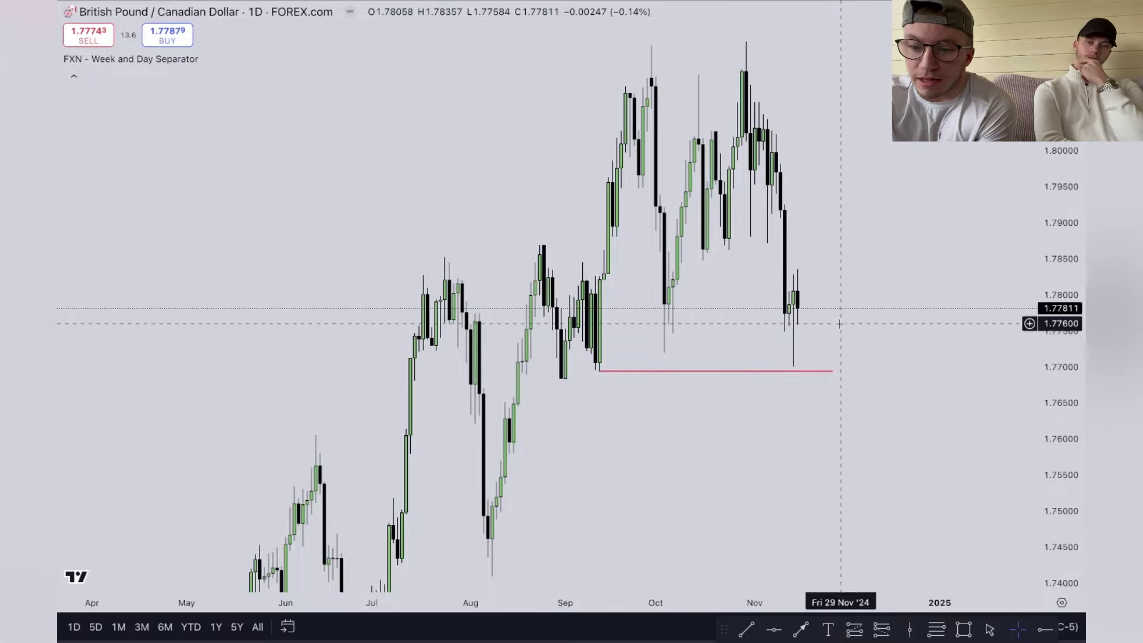
{"action": "left_click_drag", "start_coordinate": [839, 323], "coordinate": [832, 358]}
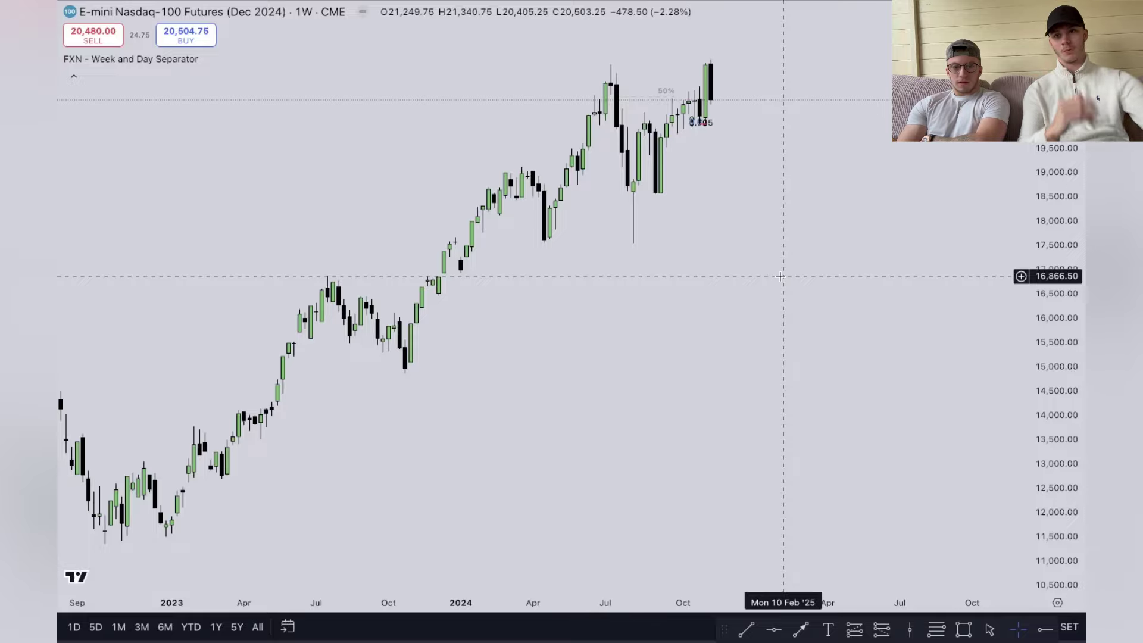
- Draw a horizontal trend line on the weekly E-mini Nasdaq-100 Futures chart from the 8 July 2024 high to 2 December 2024
{"action": "left_click_drag", "start_coordinate": [758, 355], "coordinate": [752, 410]}
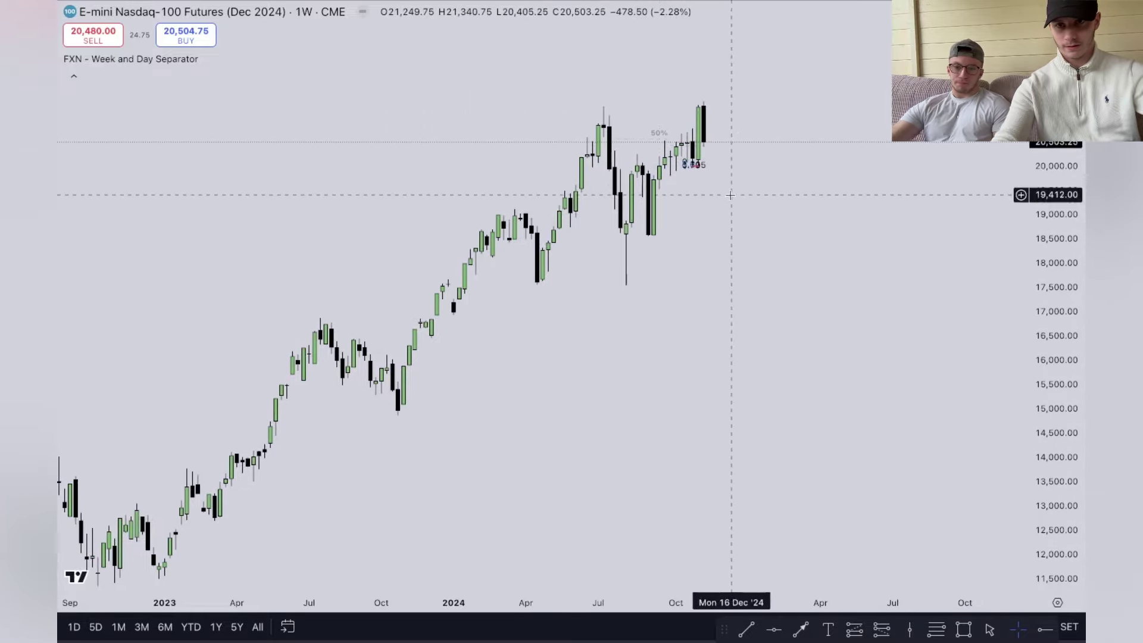
{"action": "scroll", "coordinate": [730, 195], "scroll_direction": "up", "scroll_amount": 3}
{"action": "left_click_drag", "start_coordinate": [728, 191], "coordinate": [698, 273]}
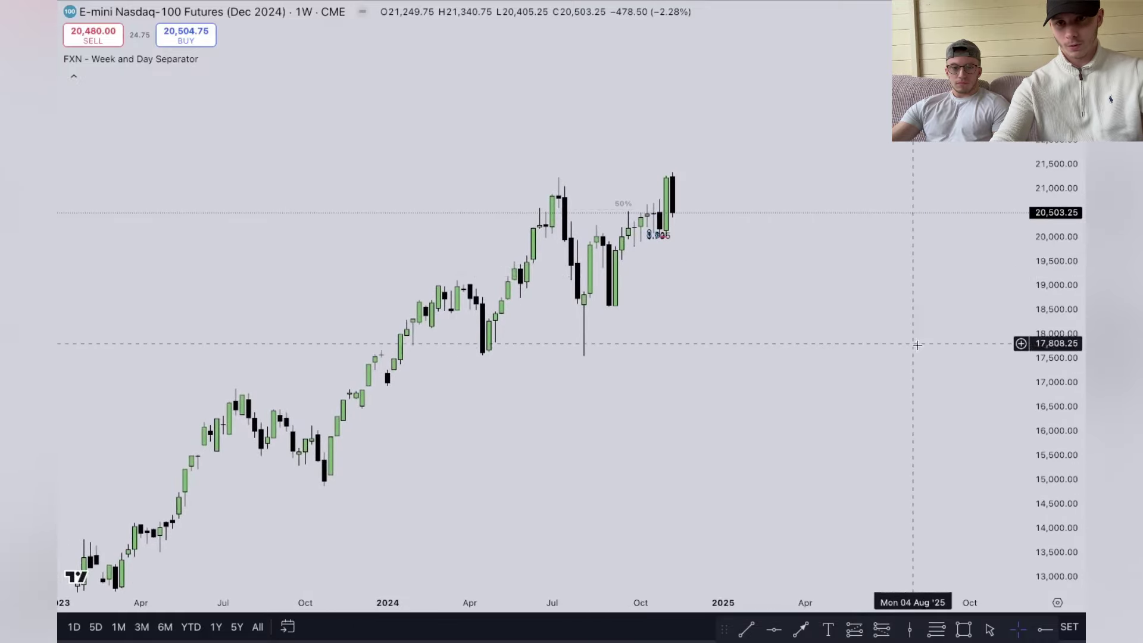
{"action": "left_click_drag", "start_coordinate": [1046, 365], "coordinate": [1046, 250]}
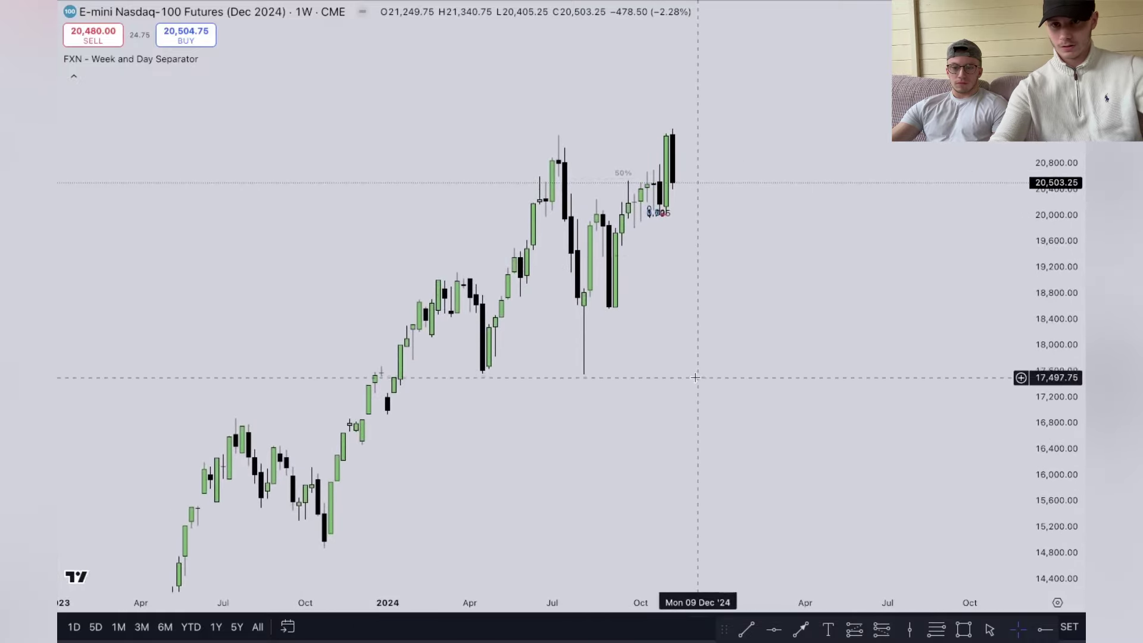
{"action": "left_click_drag", "start_coordinate": [709, 374], "coordinate": [740, 373]}
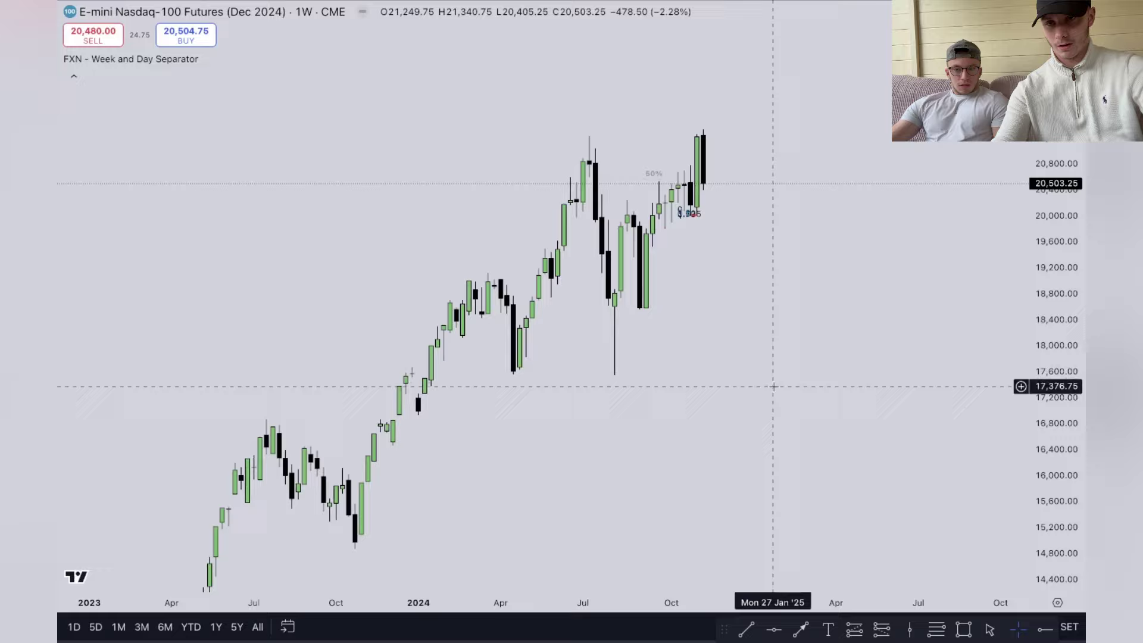
{"action": "scroll", "coordinate": [767, 386], "scroll_direction": "up", "scroll_amount": 3}
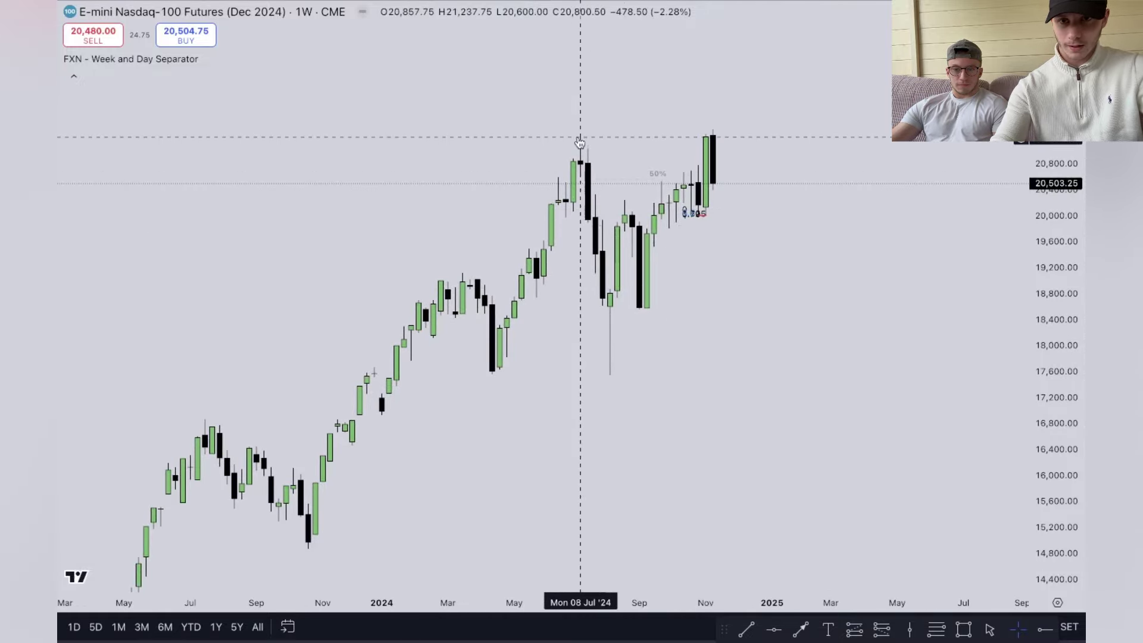
{"action": "scroll", "coordinate": [602, 171], "scroll_direction": "up", "scroll_amount": 2}
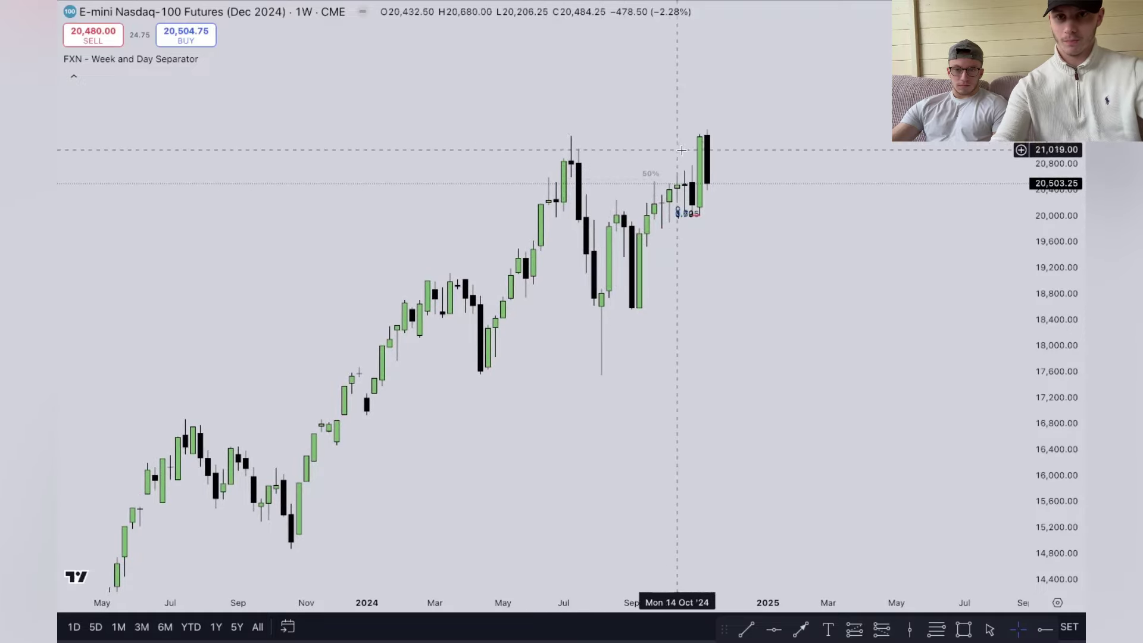
{"action": "left_click", "coordinate": [747, 629]}
{"action": "left_click", "coordinate": [570, 137]}
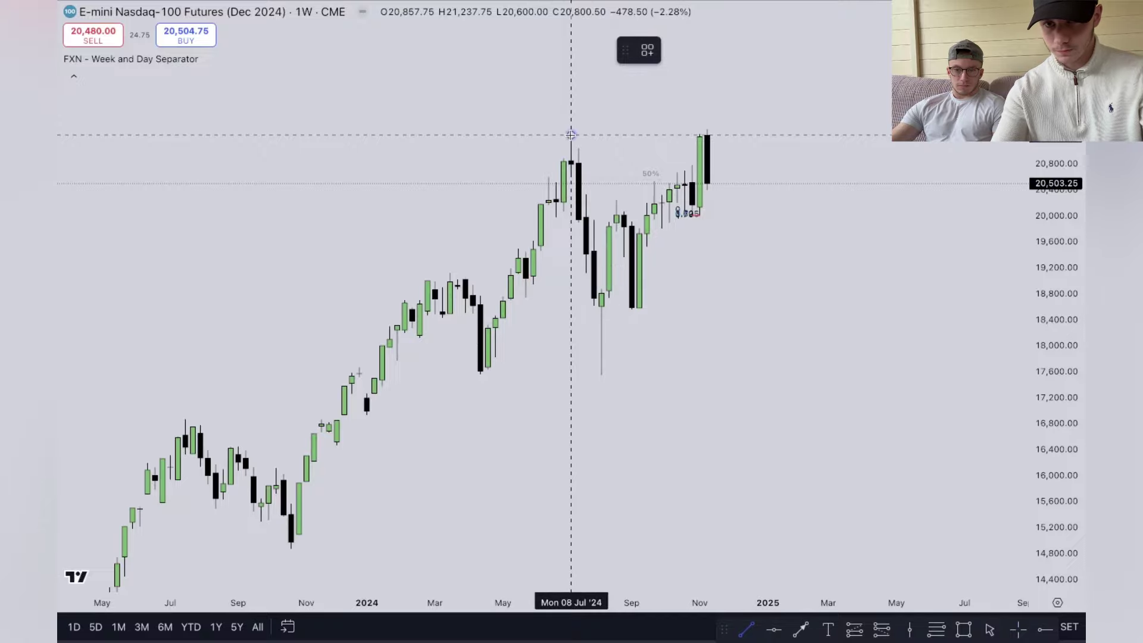
{"action": "left_click", "coordinate": [729, 136]}
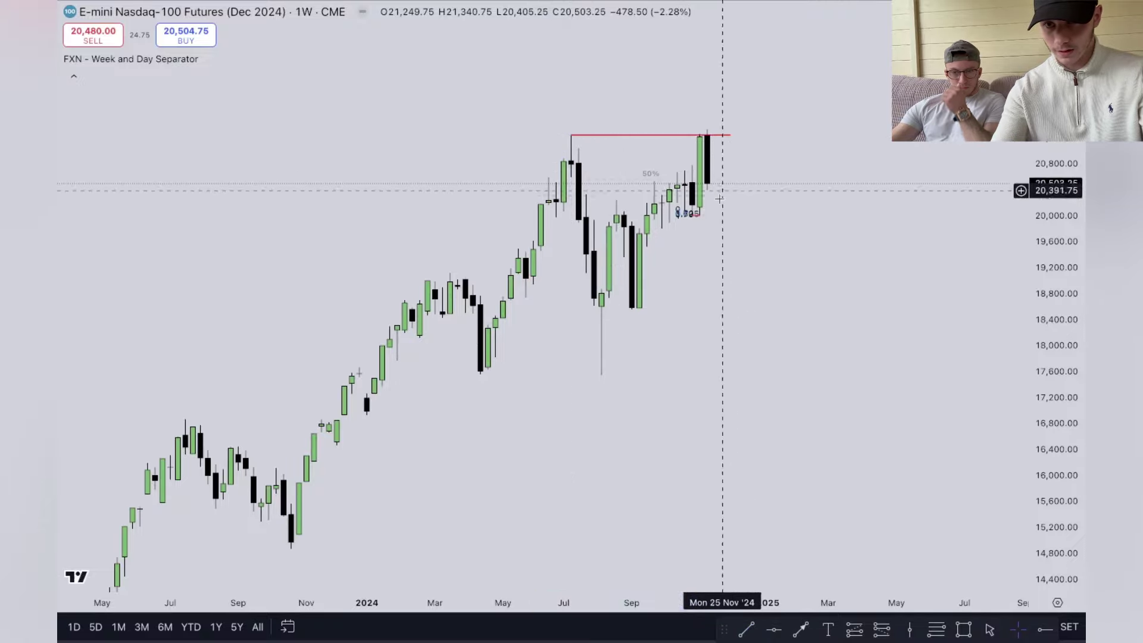
- Switch the E-mini Nasdaq-100 Futures chart to the 1D timeframe
{"action": "scroll", "coordinate": [688, 283], "scroll_direction": "down", "scroll_amount": 3}
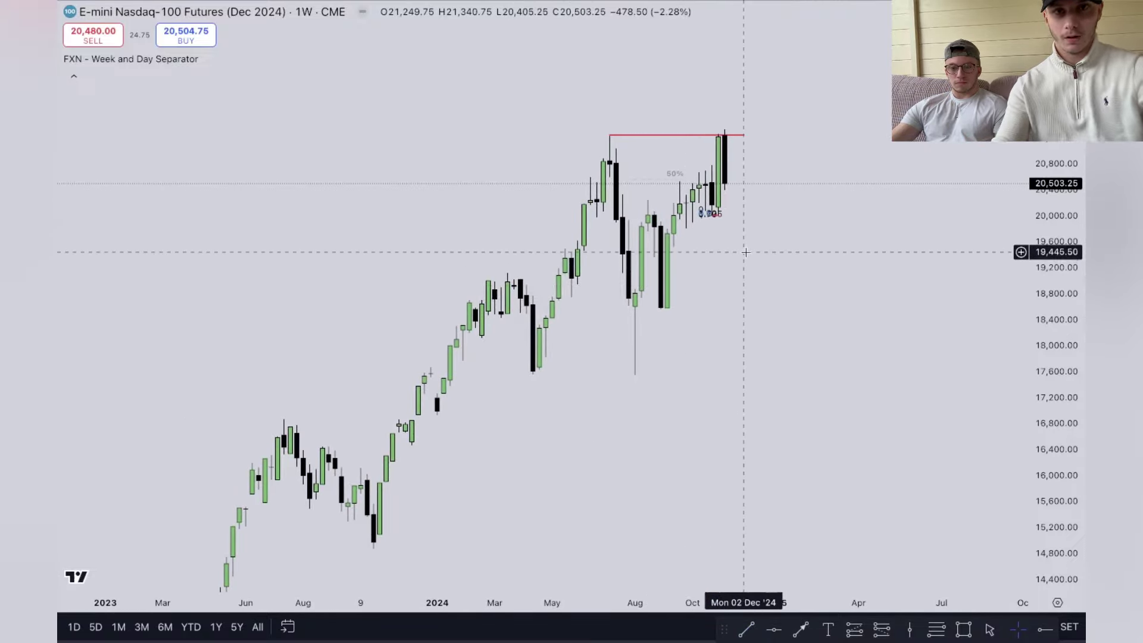
{"action": "left_click_drag", "start_coordinate": [740, 247], "coordinate": [648, 250]}
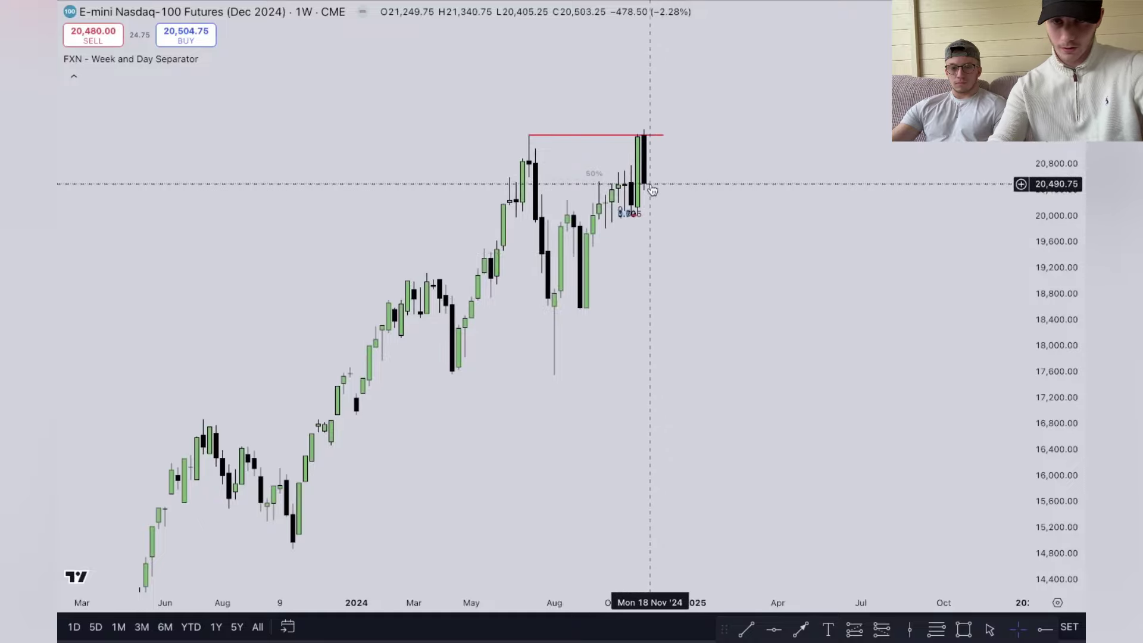
{"action": "scroll", "coordinate": [654, 189], "scroll_direction": "up", "scroll_amount": 3}
{"action": "scroll", "coordinate": [653, 189], "scroll_direction": "left", "scroll_amount": 1}
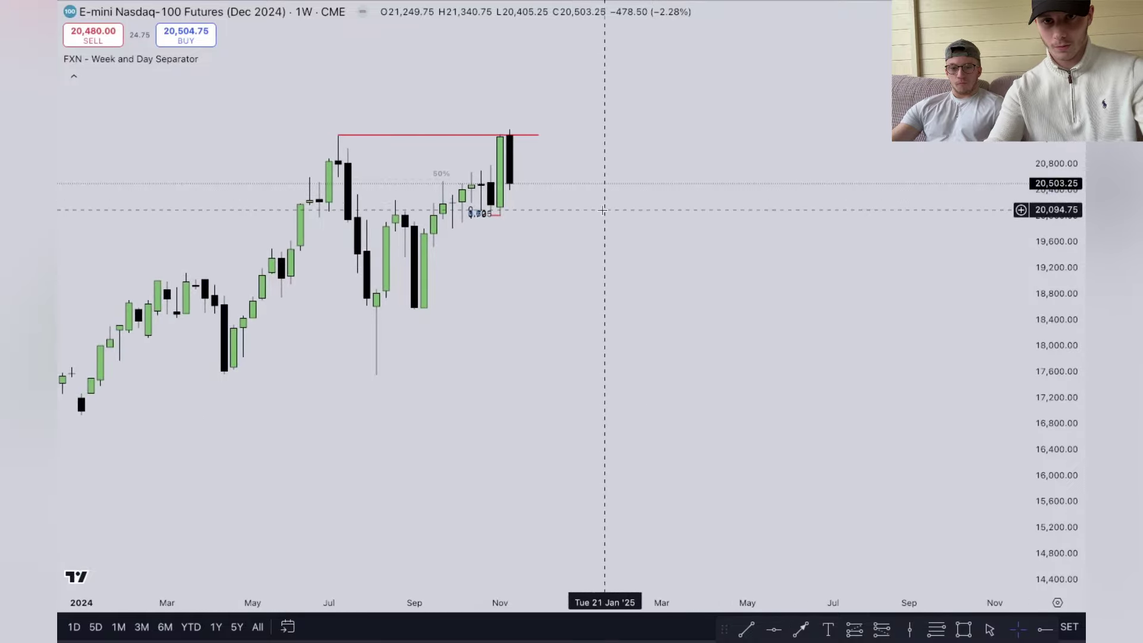
{"action": "scroll", "coordinate": [572, 255], "scroll_direction": "left", "scroll_amount": 3}
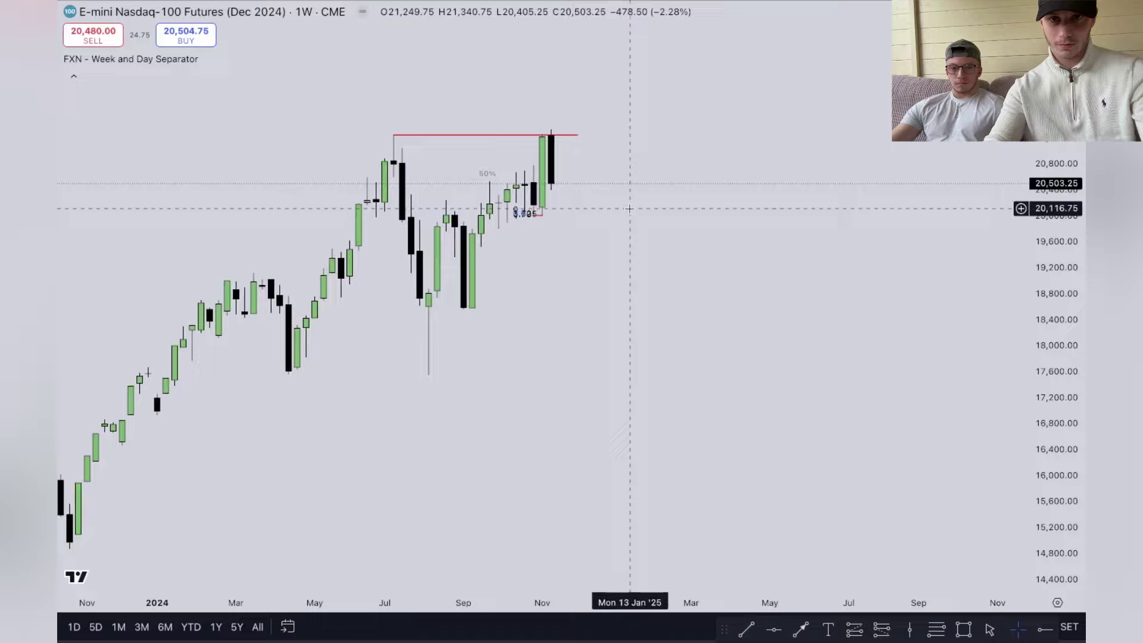
{"action": "type", "text": "1w"}
{"action": "key", "text": "Return"}
{"action": "type", "text": "1d"}
{"action": "key", "text": "Return"}
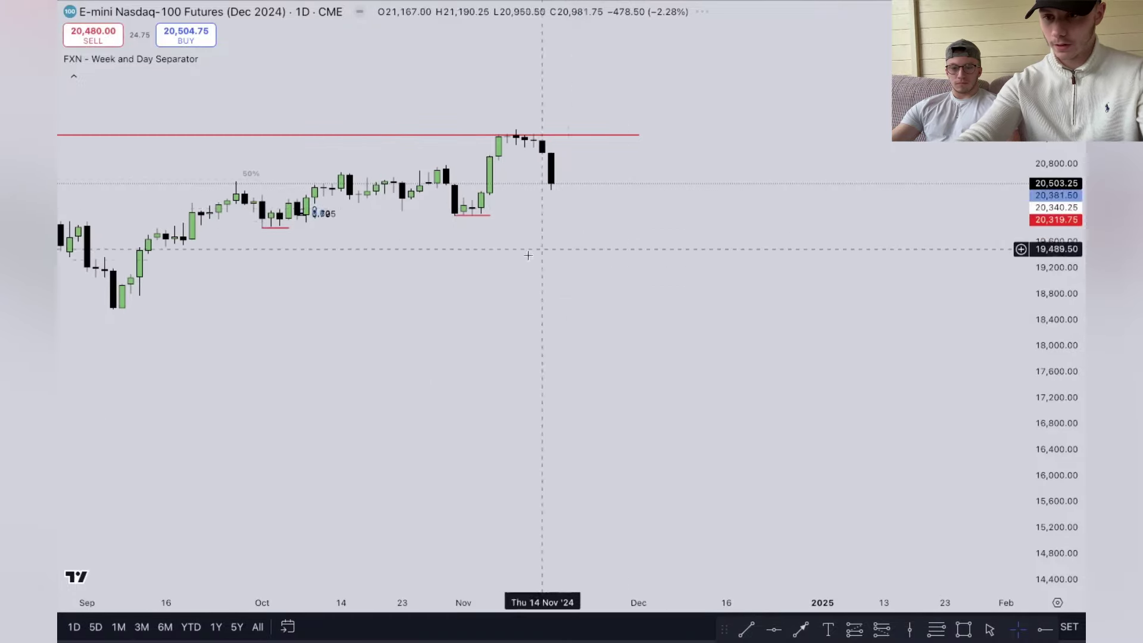
- Extend the short horizontal line at the early November low near 20,000 forward to late November 2024 on the daily Nasdaq-100 chart
{"action": "scroll", "coordinate": [524, 257], "scroll_direction": "down", "scroll_amount": 5}
{"action": "left_click_drag", "start_coordinate": [1046, 403], "coordinate": [1045, 267]}
{"action": "left_click_drag", "start_coordinate": [980, 232], "coordinate": [790, 335]}
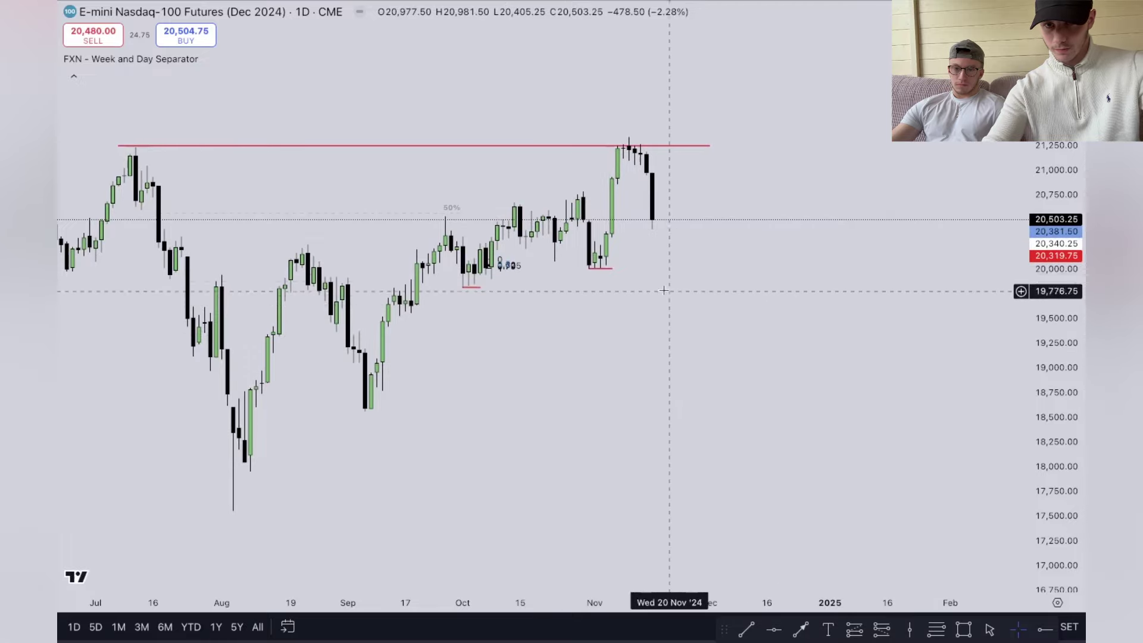
{"action": "left_click", "coordinate": [613, 269], "text": "shift"}
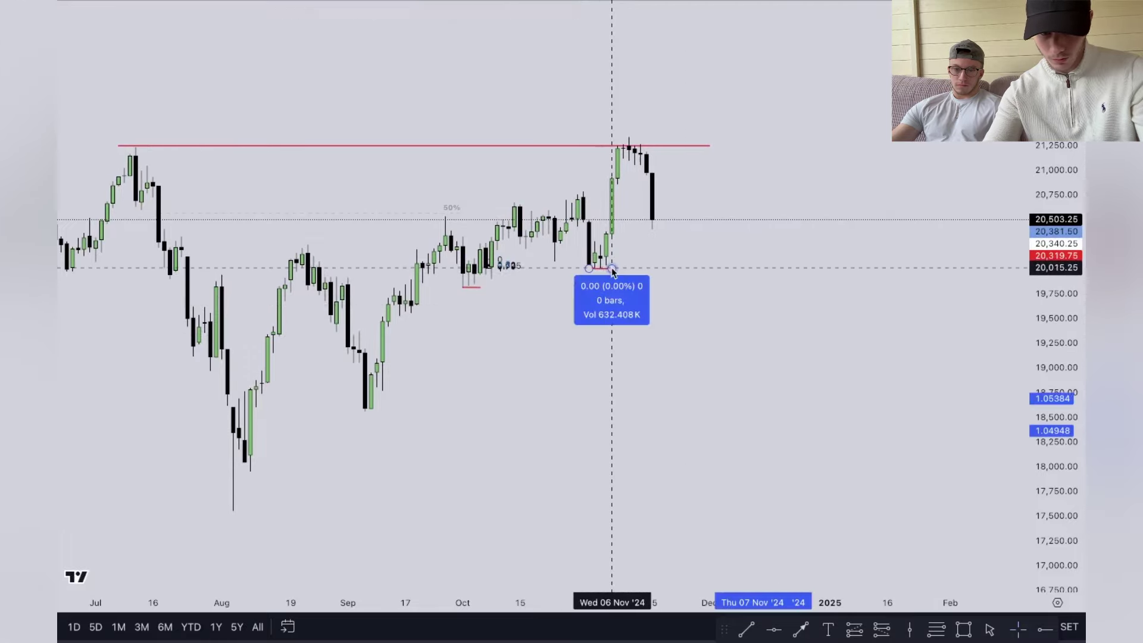
{"action": "left_click_drag", "start_coordinate": [613, 269], "coordinate": [672, 280]}
{"action": "left_click", "coordinate": [682, 299]}
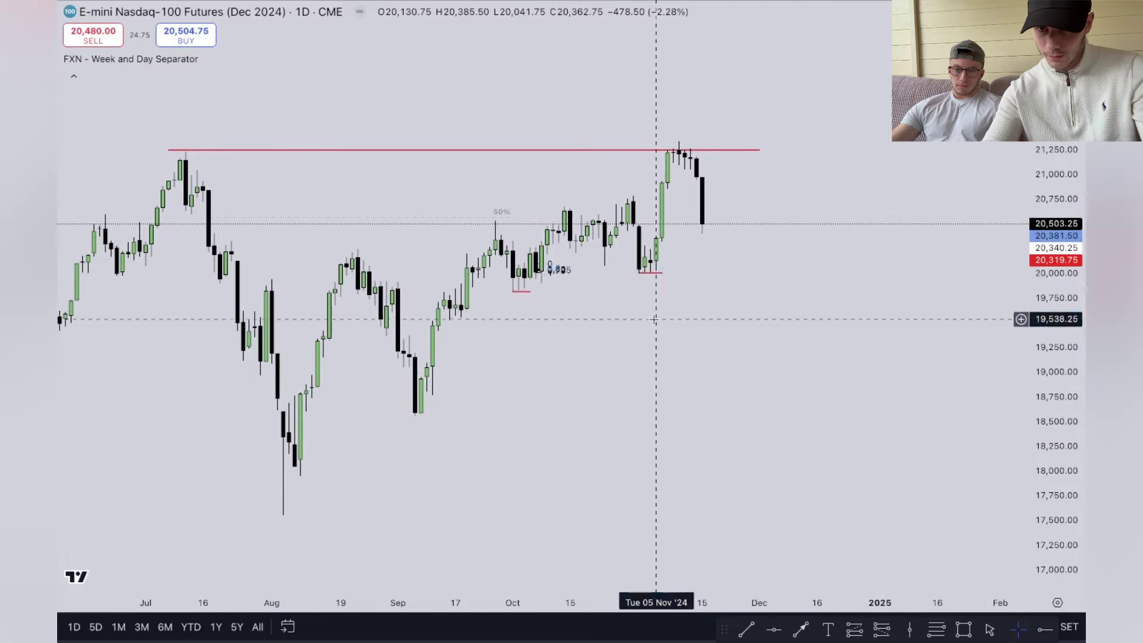
{"action": "left_click_drag", "start_coordinate": [696, 274], "coordinate": [736, 272]}
- Examine the daily Nasdaq-100 swings from April to November 2024 around the October and November lows
{"action": "scroll", "coordinate": [733, 311], "scroll_direction": "down", "scroll_amount": 2}
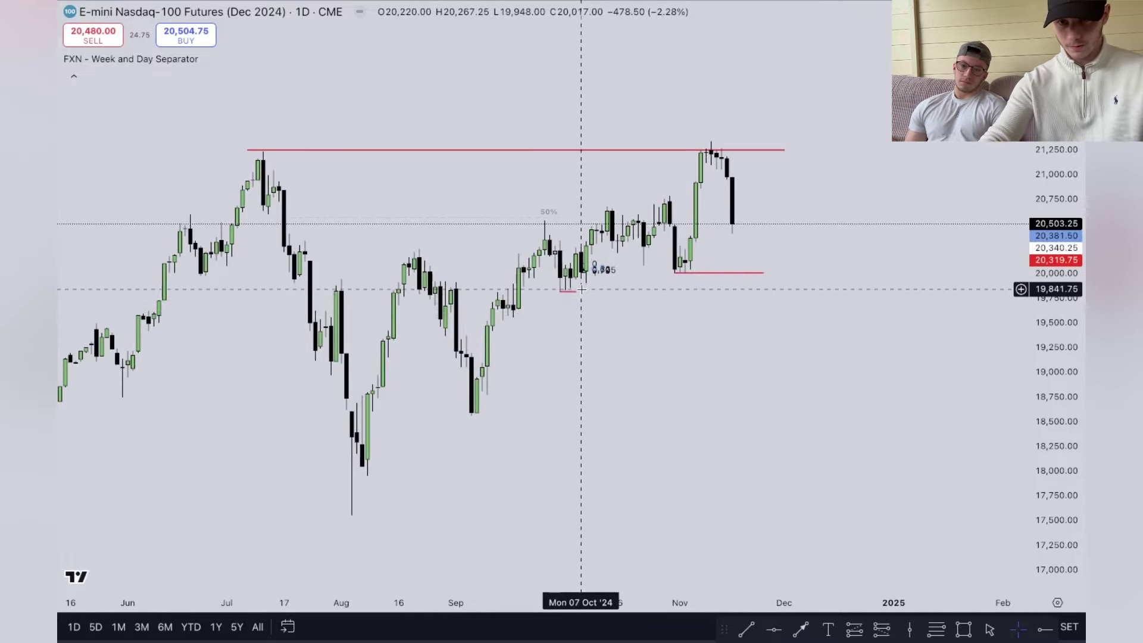
{"action": "scroll", "coordinate": [570, 303], "scroll_direction": "right", "scroll_amount": 3}
{"action": "scroll", "coordinate": [571, 302], "scroll_direction": "left", "scroll_amount": 3}
{"action": "scroll", "coordinate": [570, 303], "scroll_direction": "down", "scroll_amount": 1}
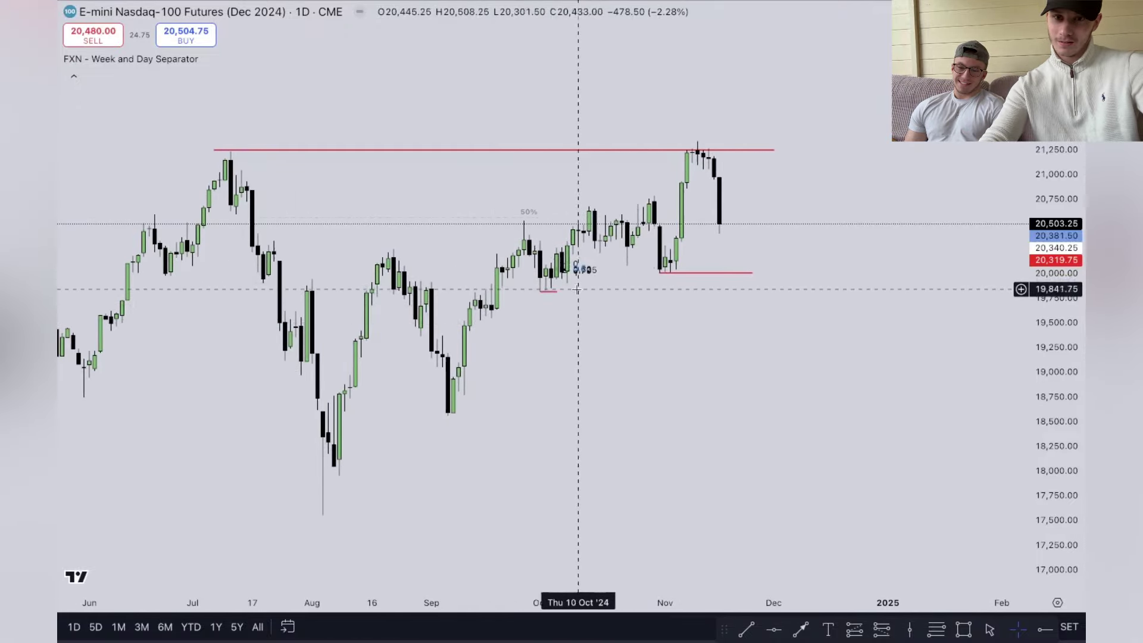
{"action": "scroll", "coordinate": [662, 318], "scroll_direction": "down", "scroll_amount": 1}
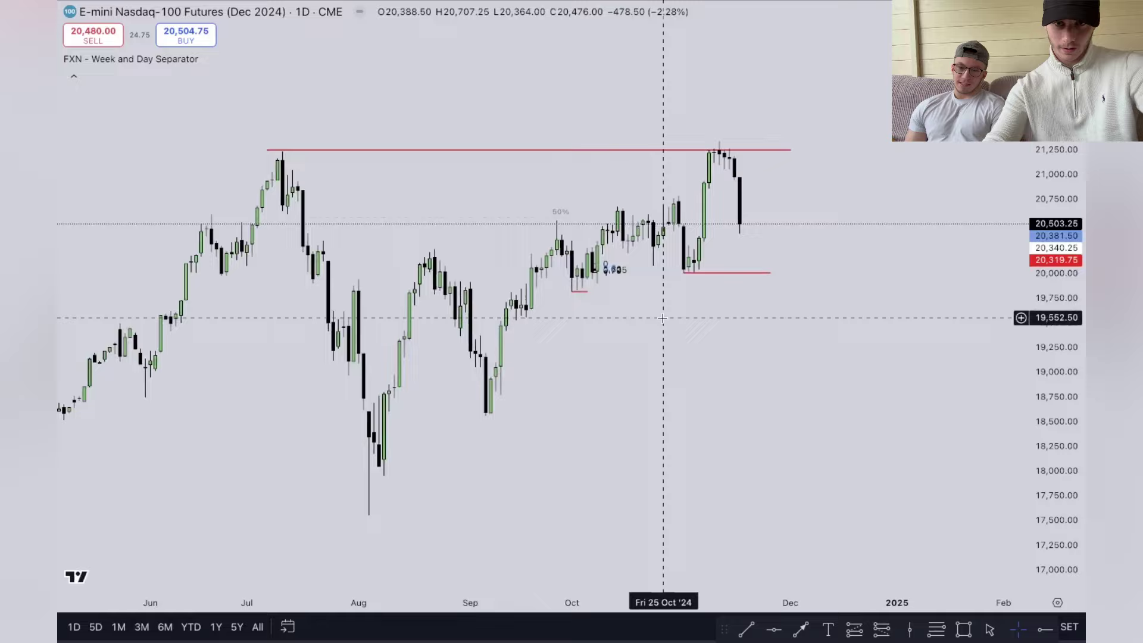
{"action": "scroll", "coordinate": [642, 279], "scroll_direction": "left", "scroll_amount": 4}
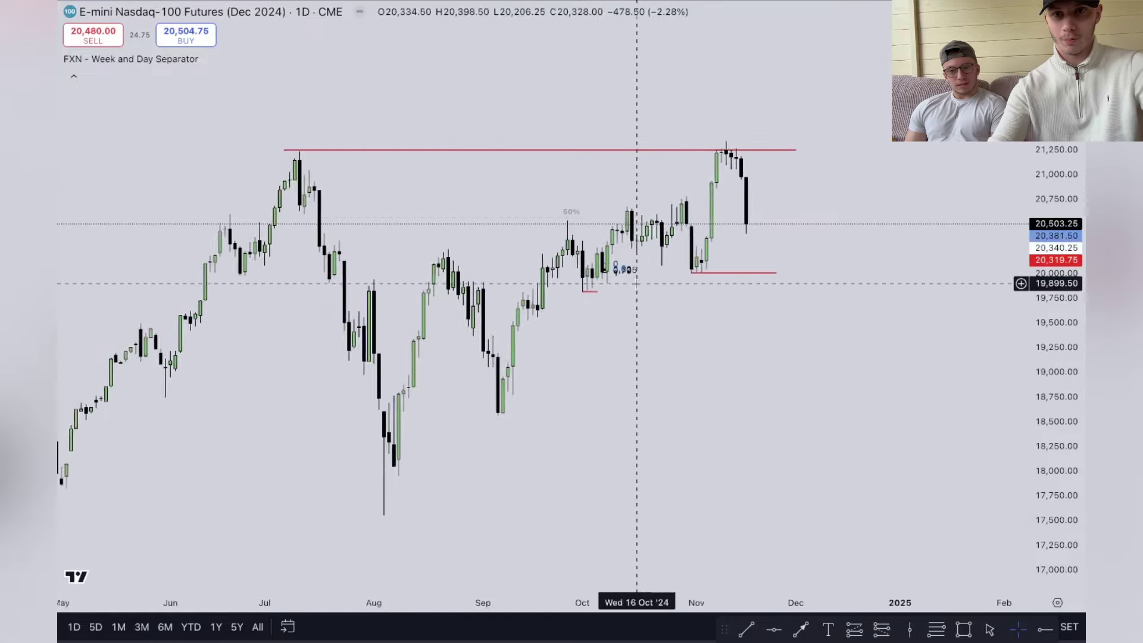
{"action": "scroll", "coordinate": [635, 288], "scroll_direction": "down", "scroll_amount": 1}
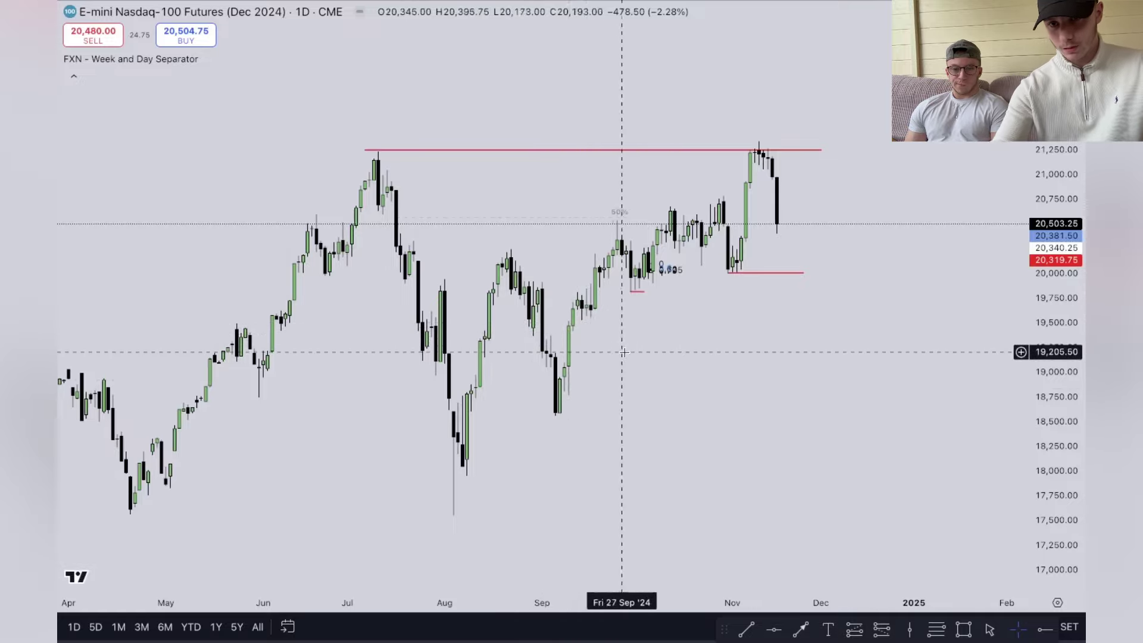
{"action": "scroll", "coordinate": [586, 351], "scroll_direction": "left", "scroll_amount": 3}
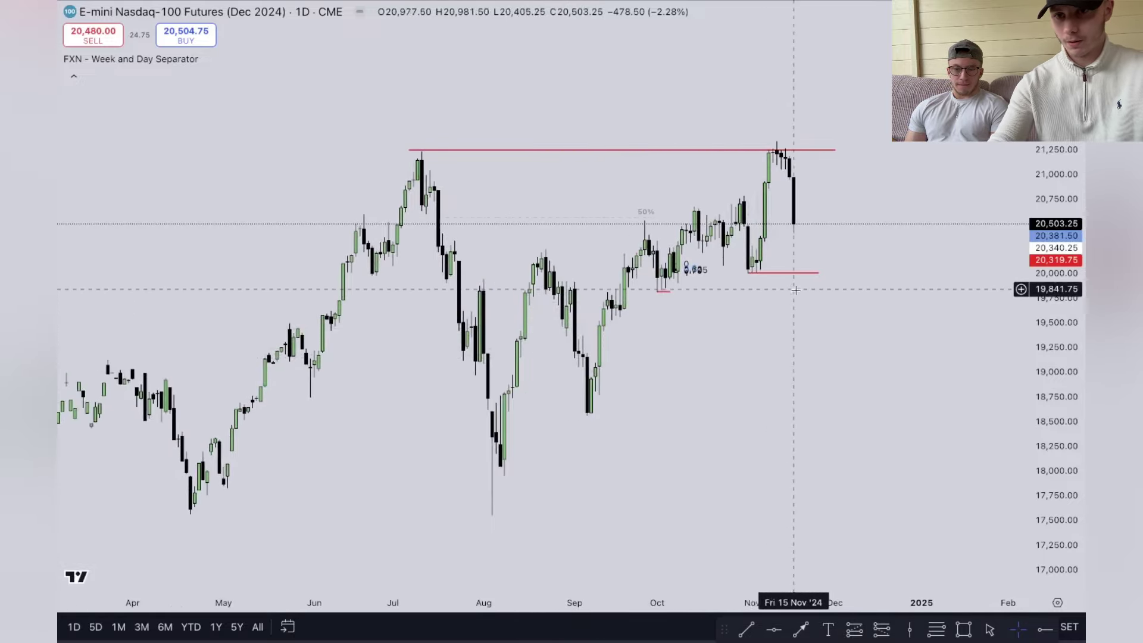
- Extend the short horizontal line at the early October low forward to late November 2024, below the November low line
{"action": "left_click", "coordinate": [673, 296], "text": "shift"}
{"action": "scroll", "coordinate": [714, 303], "scroll_direction": "left", "scroll_amount": 2}
{"action": "left_click", "coordinate": [754, 336]}
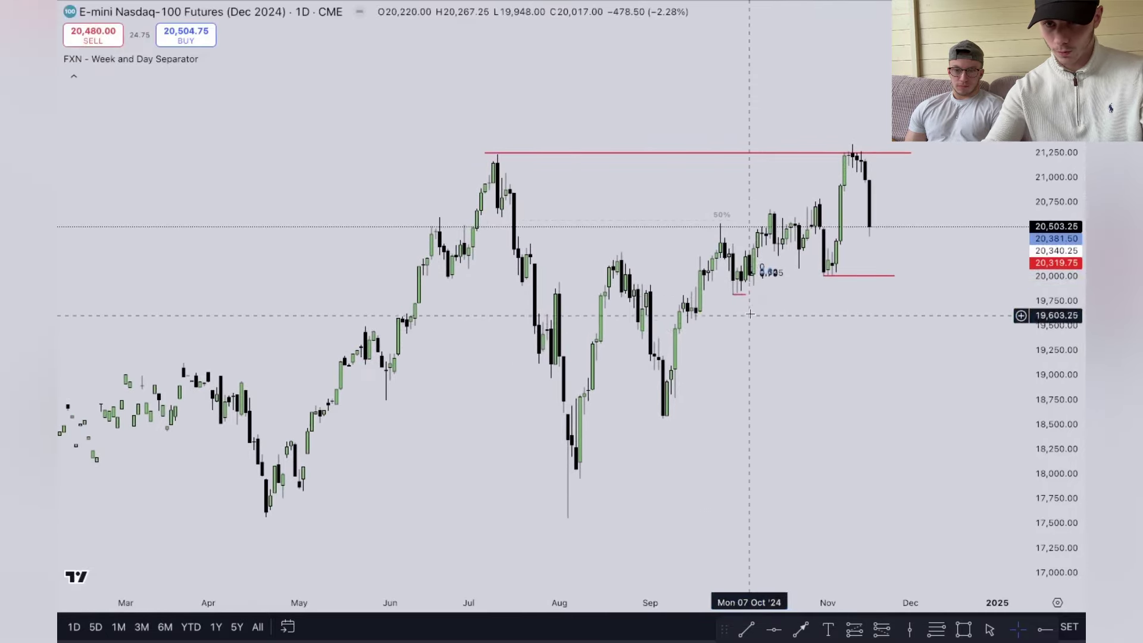
{"action": "left_click_drag", "start_coordinate": [733, 294], "coordinate": [898, 295]}
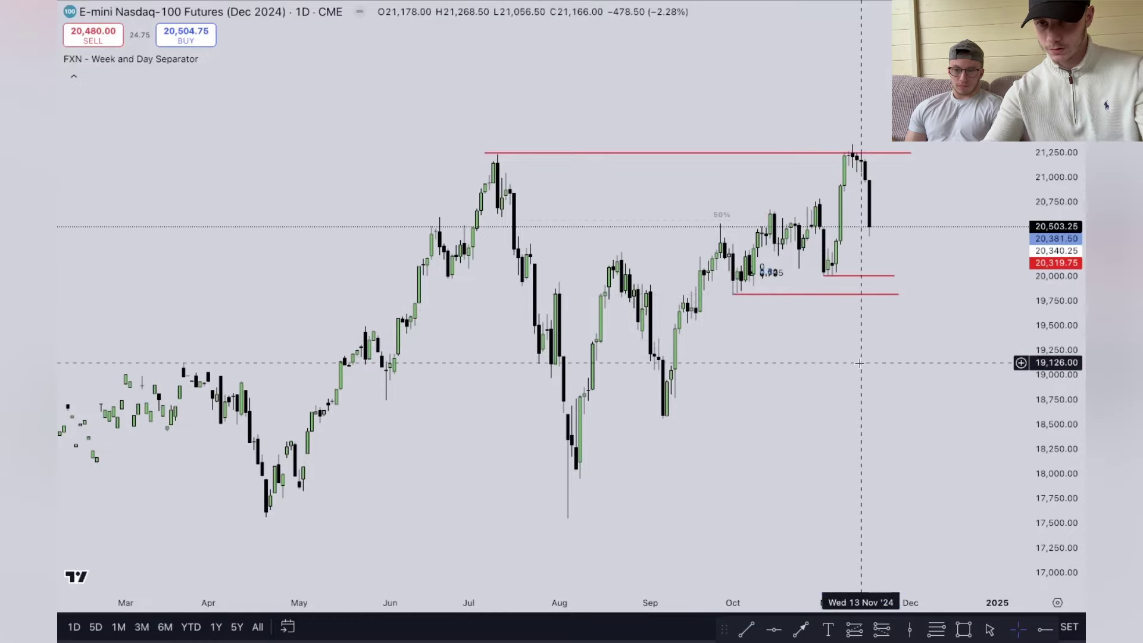
{"action": "scroll", "coordinate": [833, 357], "scroll_direction": "right", "scroll_amount": 3}
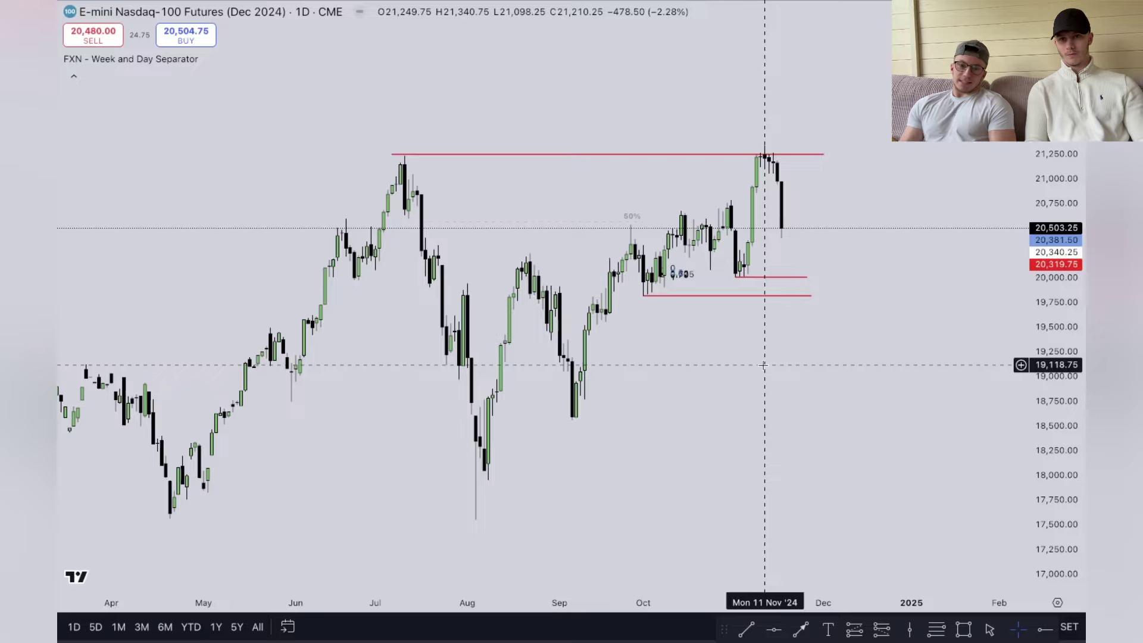
- View the daily E-mini S&P 500 and E-mini Dow futures charts, and return to the Nasdaq-100 chart
{"action": "key", "text": "space"}
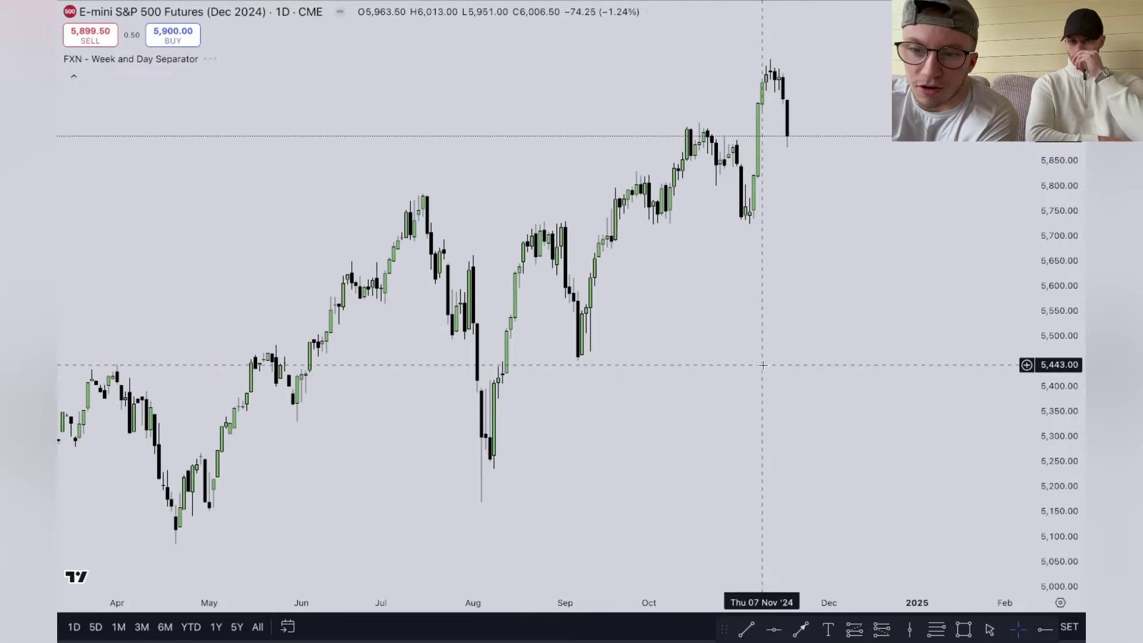
{"action": "key", "text": "space"}
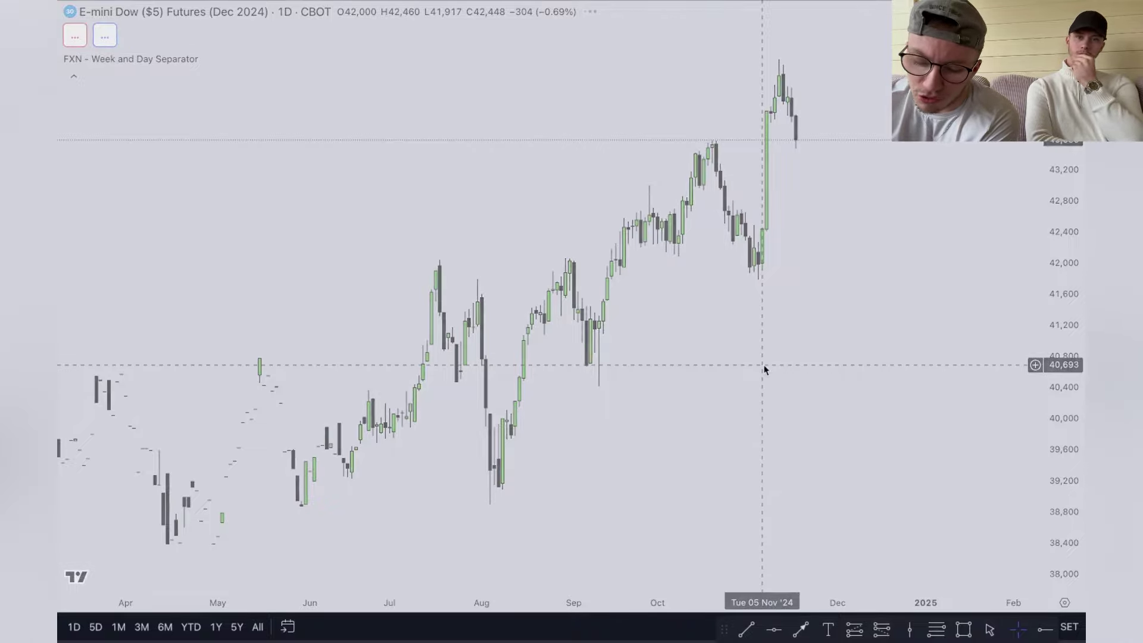
{"action": "key", "text": "space"}
{"action": "key", "text": "space"}
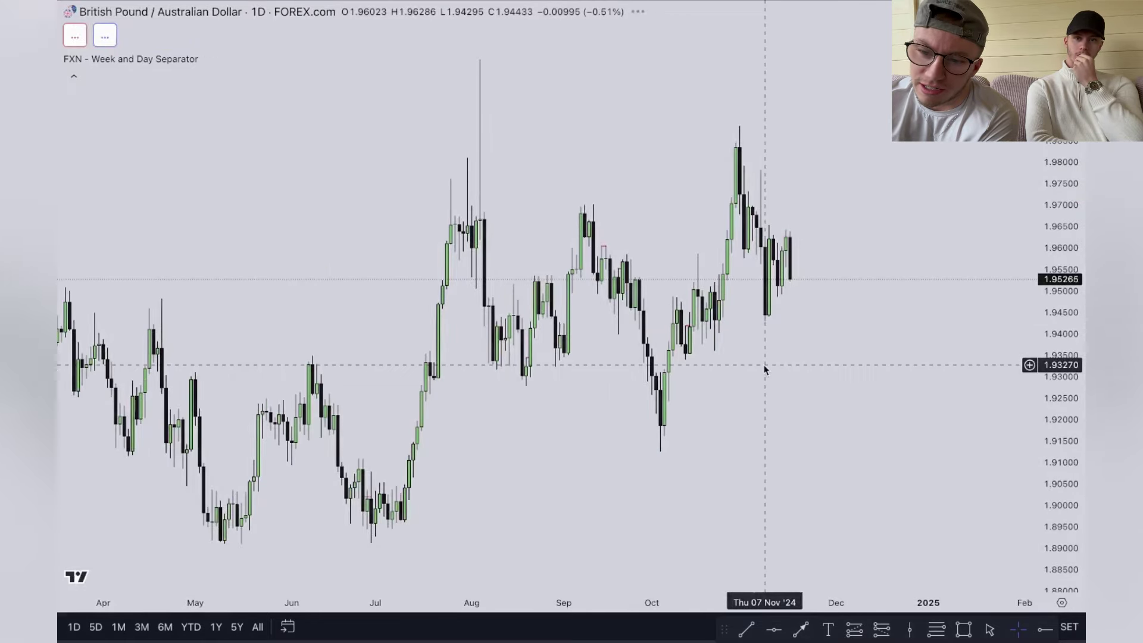
{"action": "key", "text": "shift+space"}
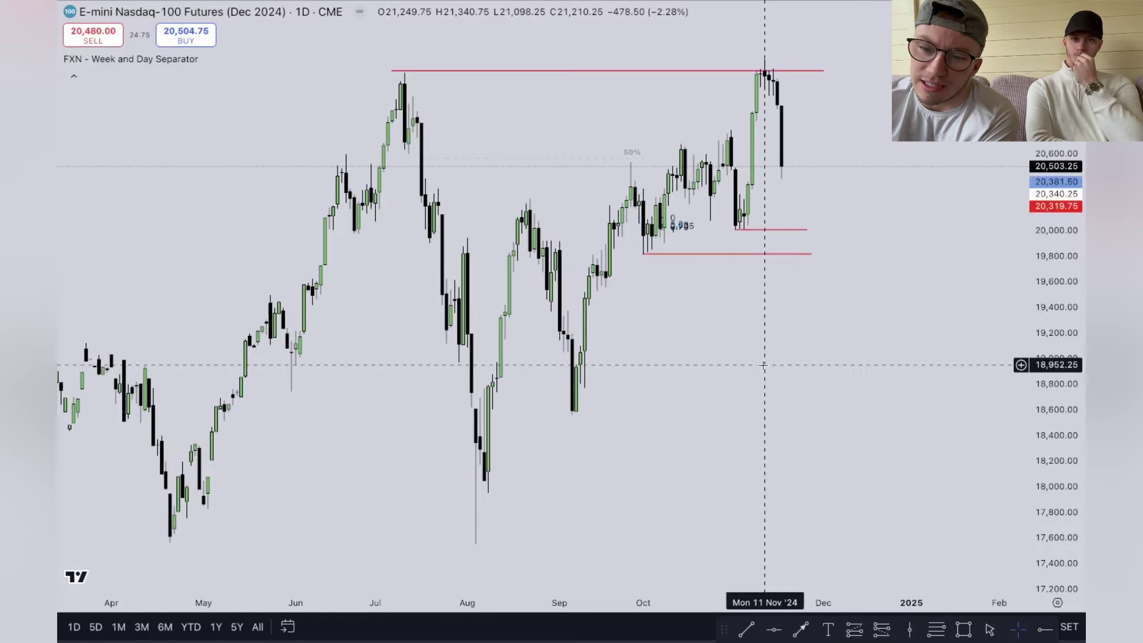
- Compare the recent highs on the daily E-mini S&P 500, Nasdaq-100 and Dow futures charts, ending on the Dow chart
{"action": "key", "text": "shift+space"}
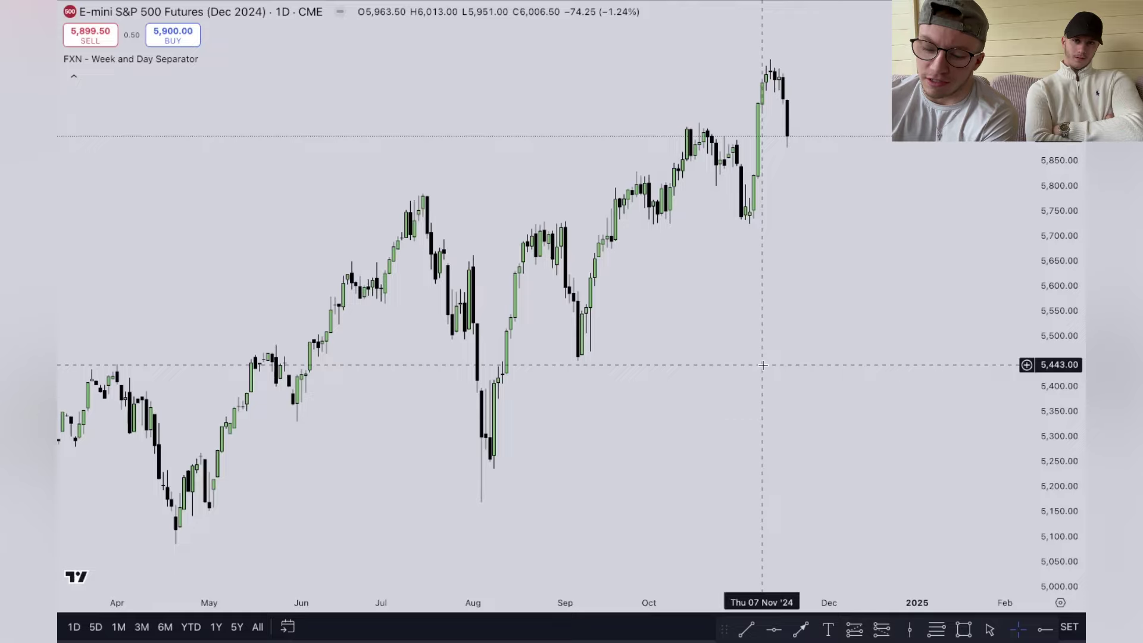
{"action": "key", "text": "shift+space"}
{"action": "key", "text": "shift+space"}
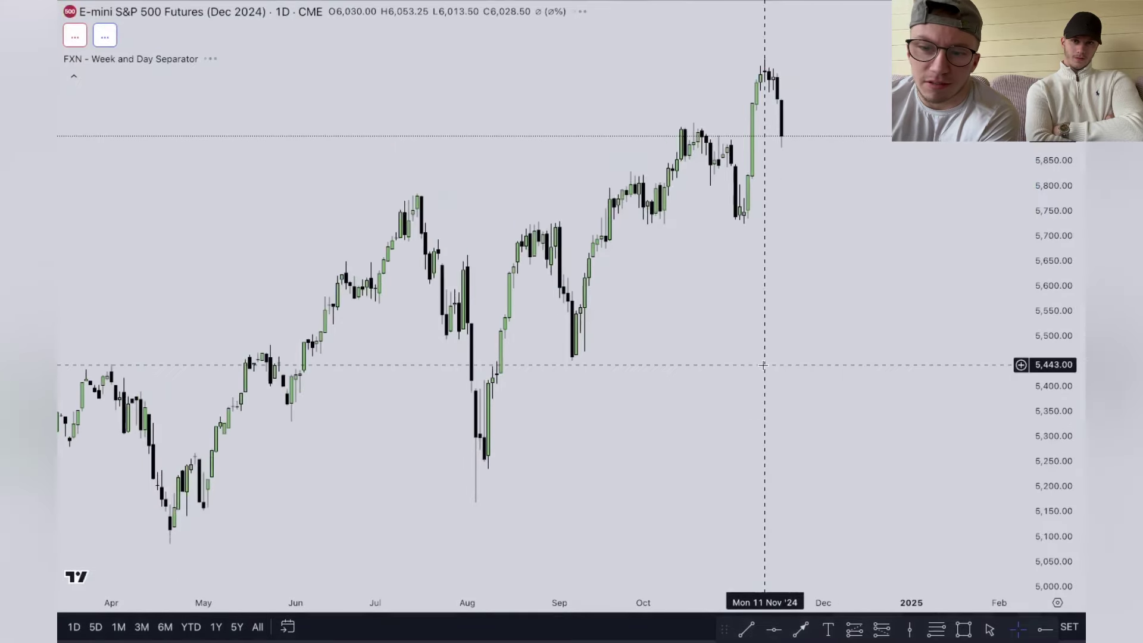
{"action": "key", "text": "space"}
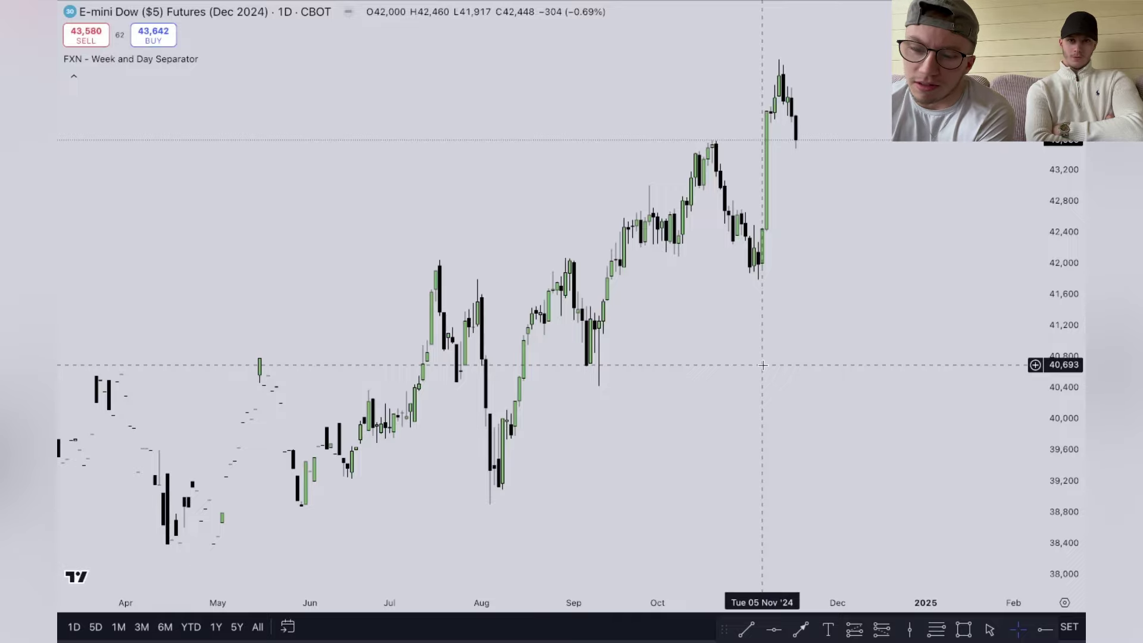
{"action": "key", "text": "shift+space"}
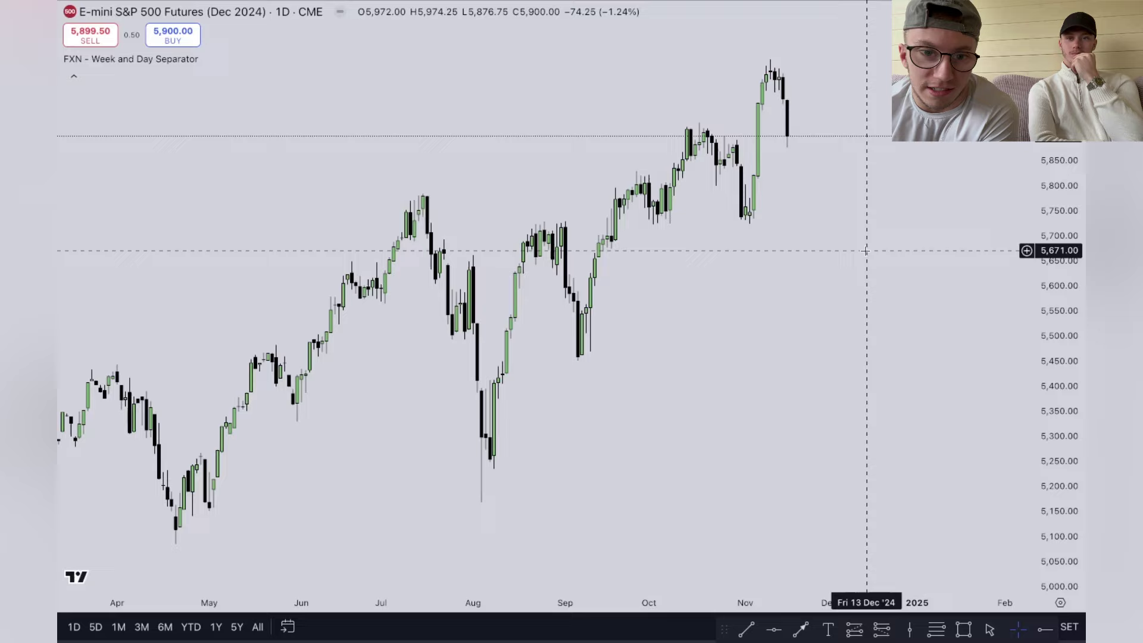
{"action": "key", "text": "Down"}
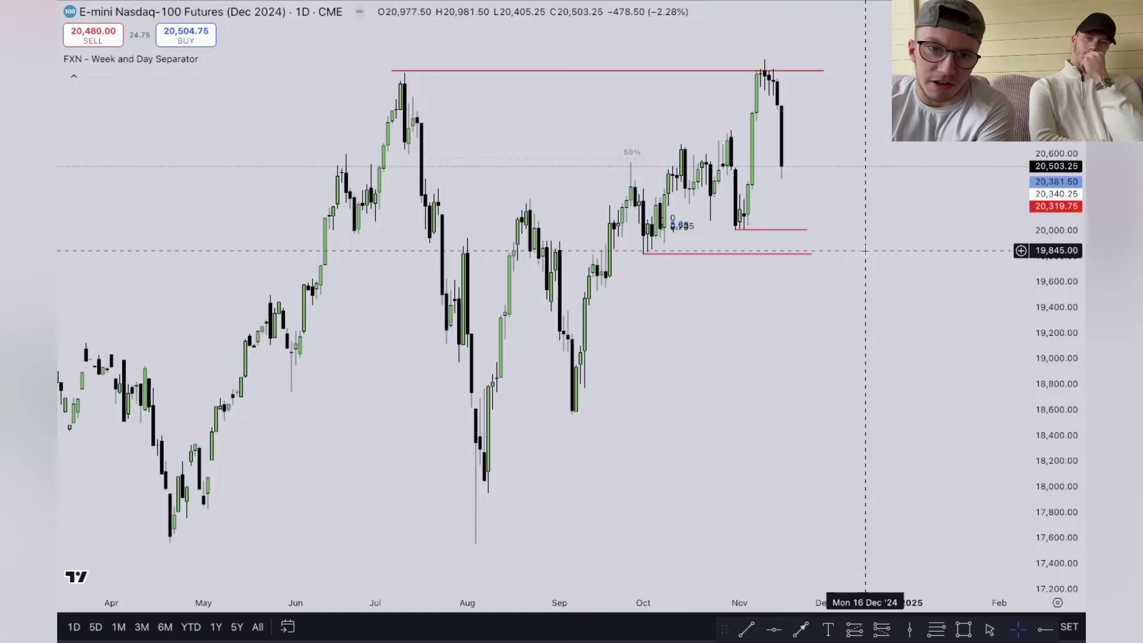
{"action": "key", "text": "Down"}
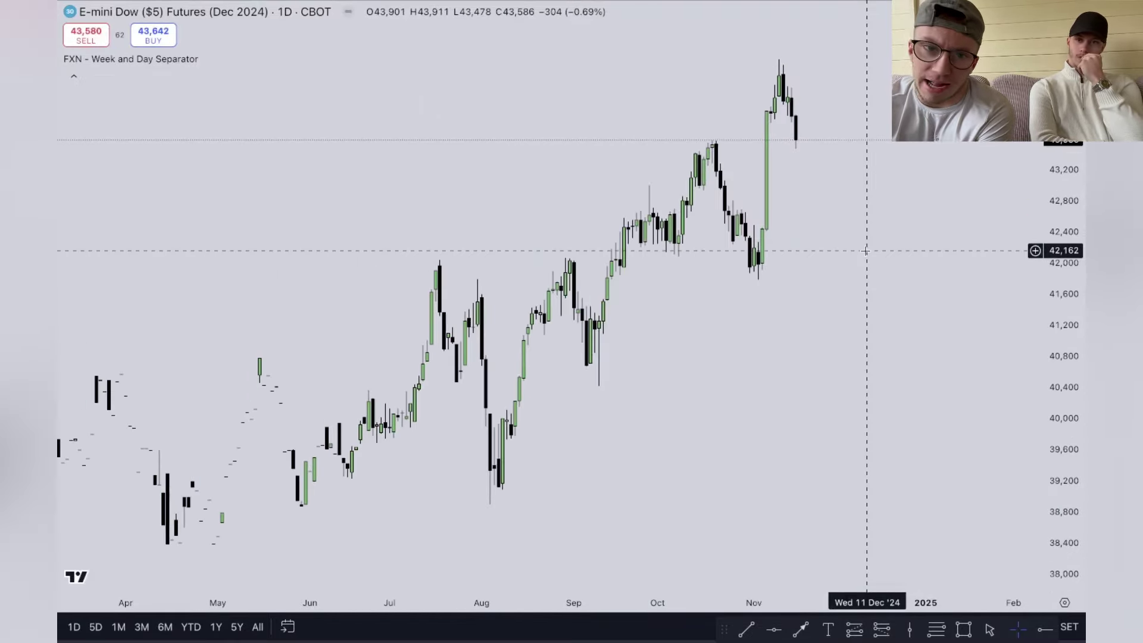